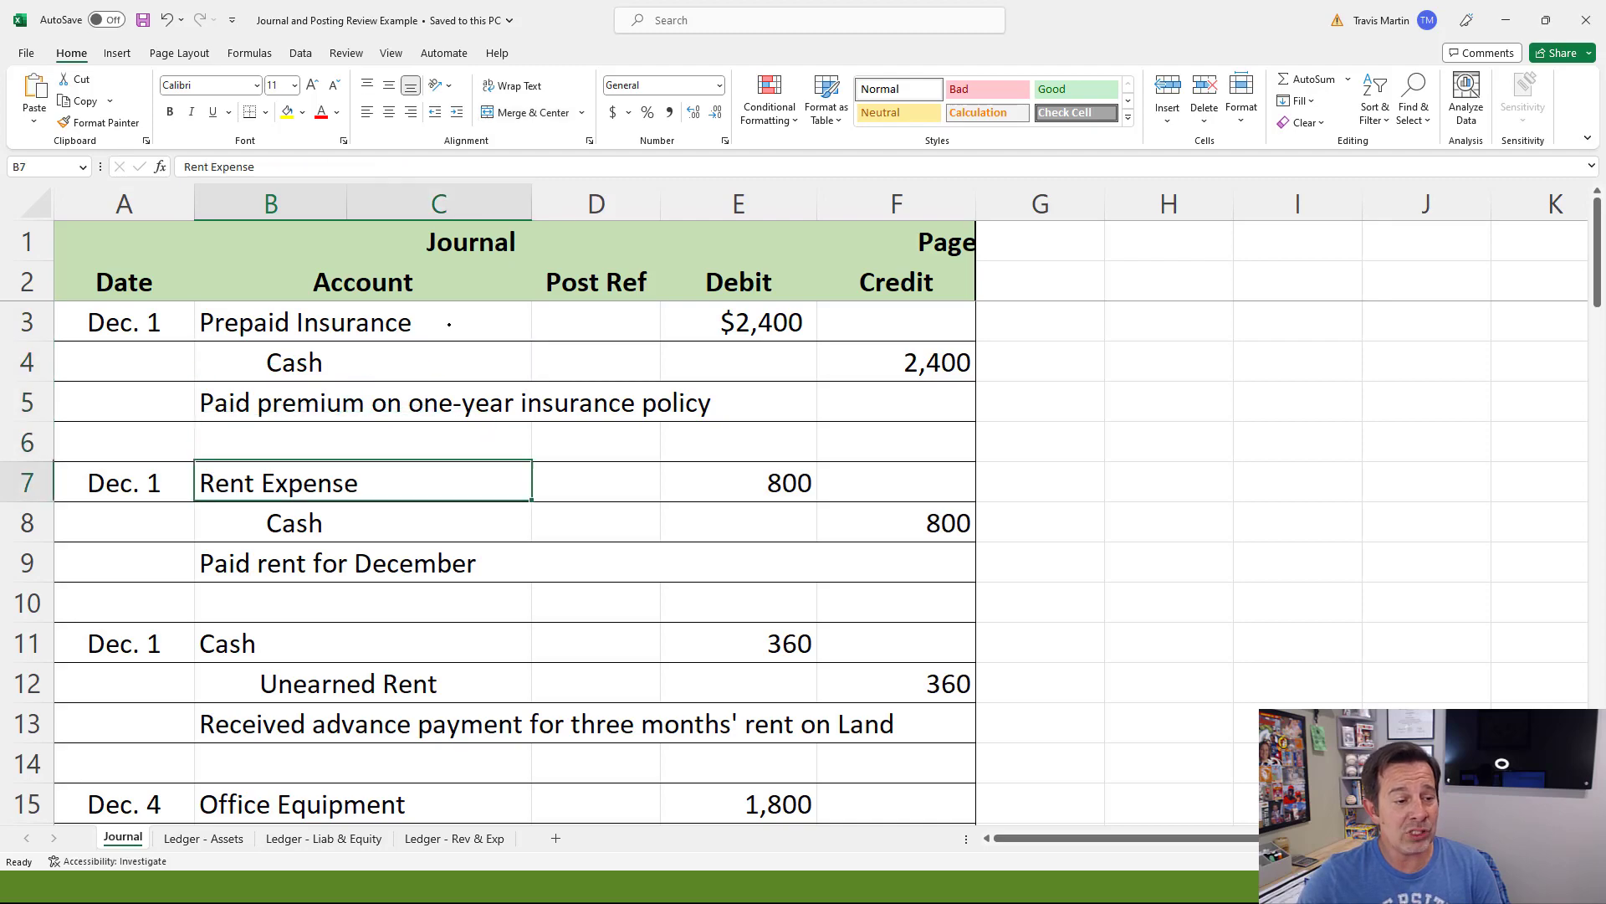
{"action": "scroll", "coordinate": [452, 419], "scroll_direction": "down", "scroll_amount": 9}
{"action": "scroll", "coordinate": [457, 644], "scroll_direction": "down", "scroll_amount": 11}
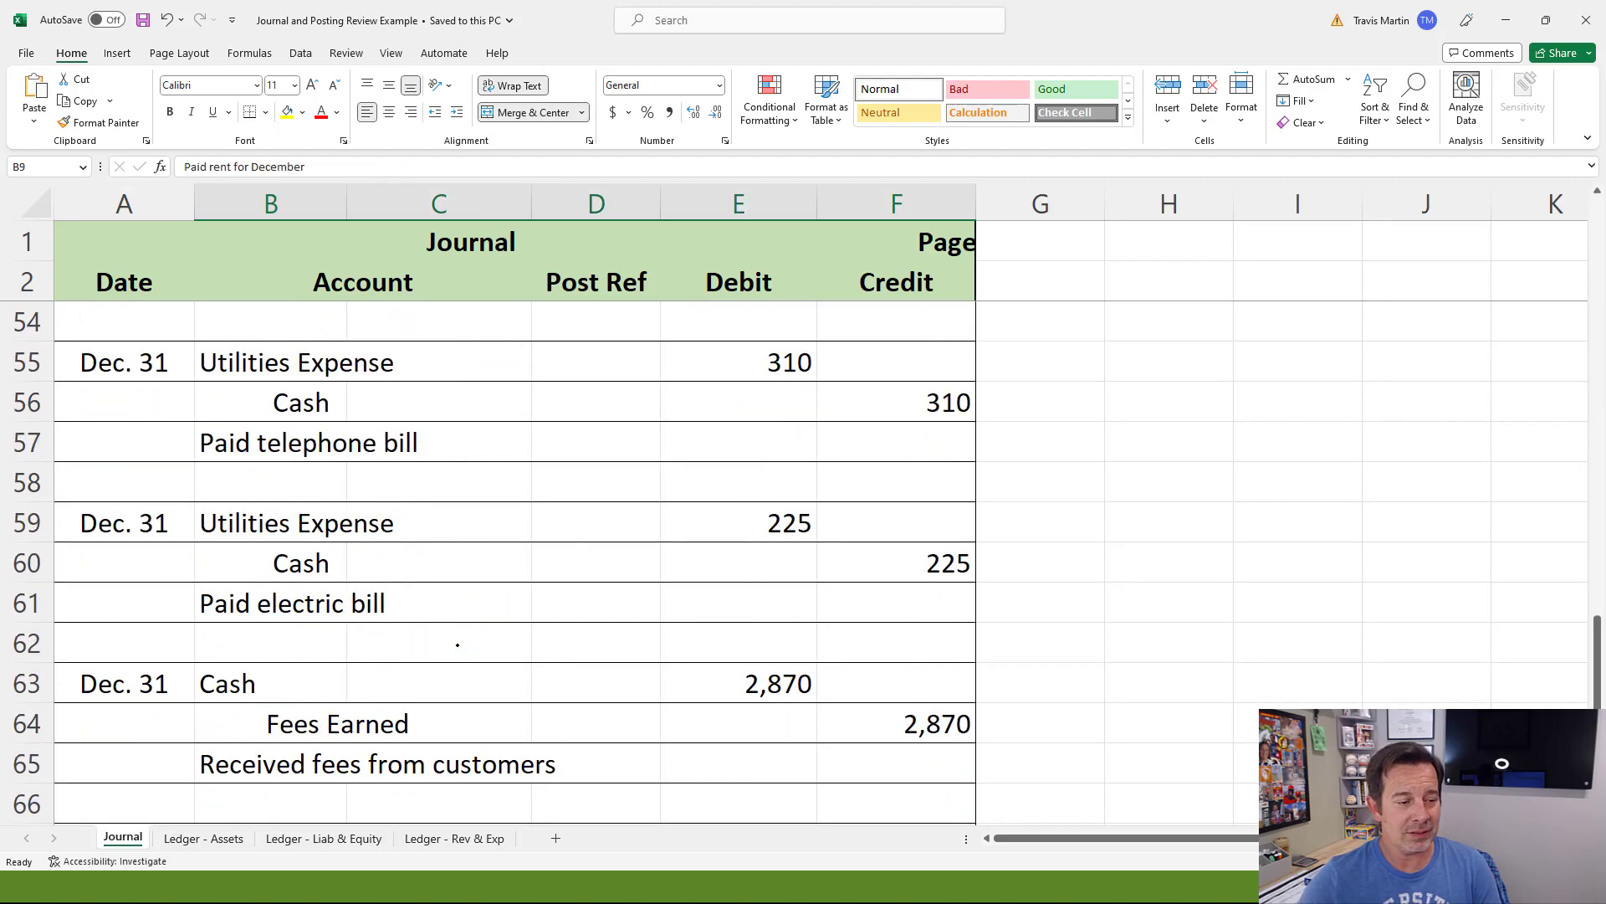
{"action": "scroll", "coordinate": [458, 644], "scroll_direction": "up", "scroll_amount": 20}
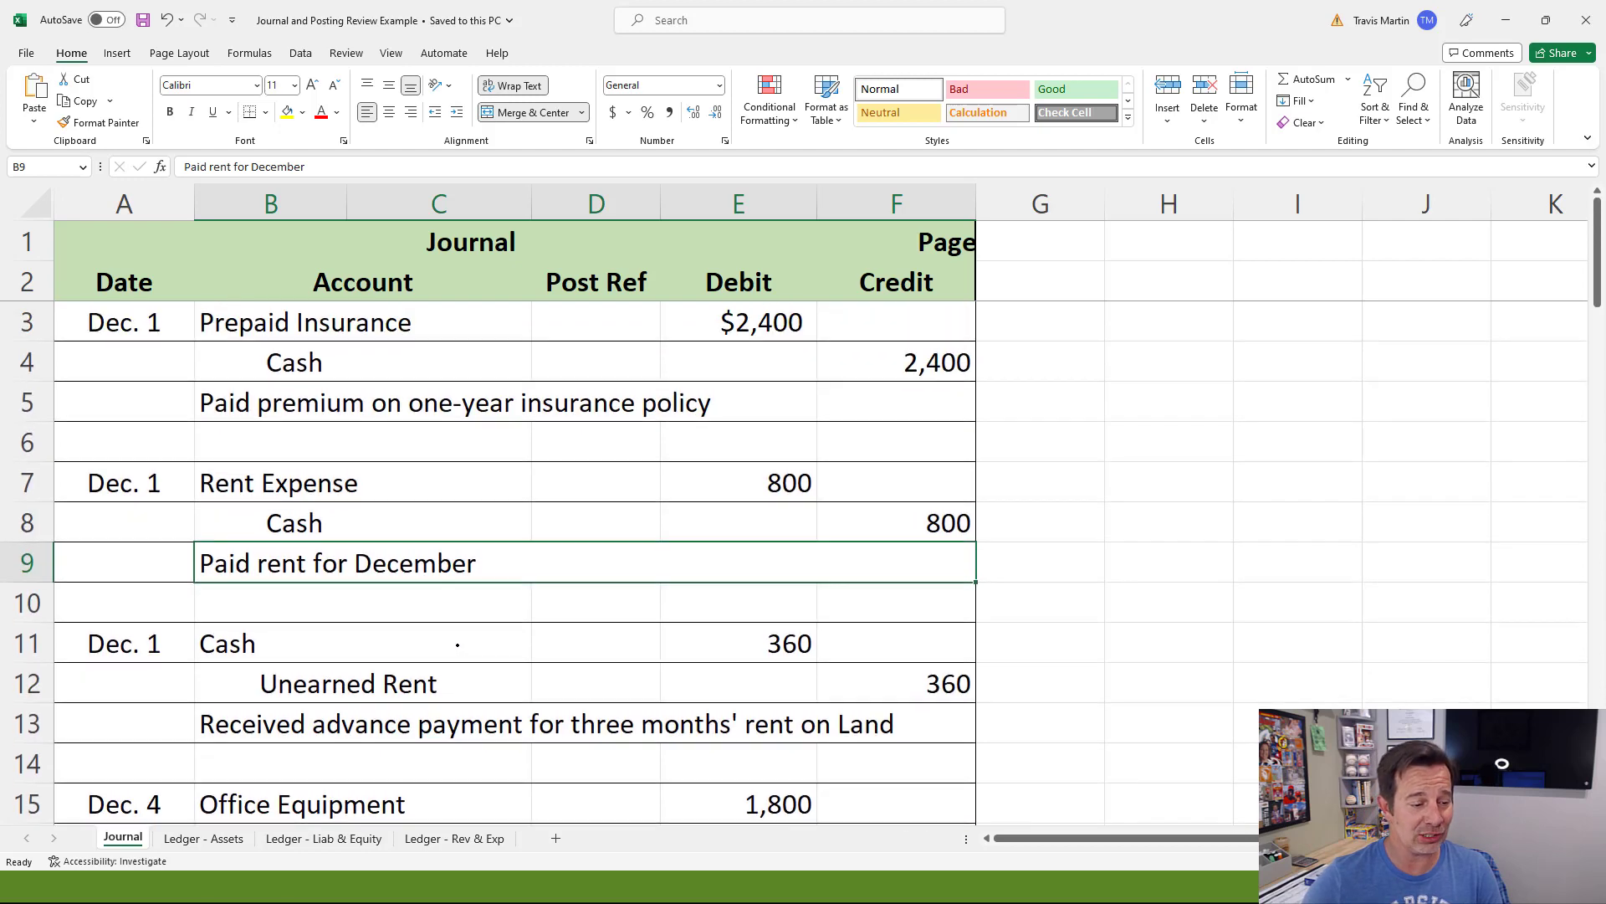
{"action": "left_click", "coordinate": [205, 839]}
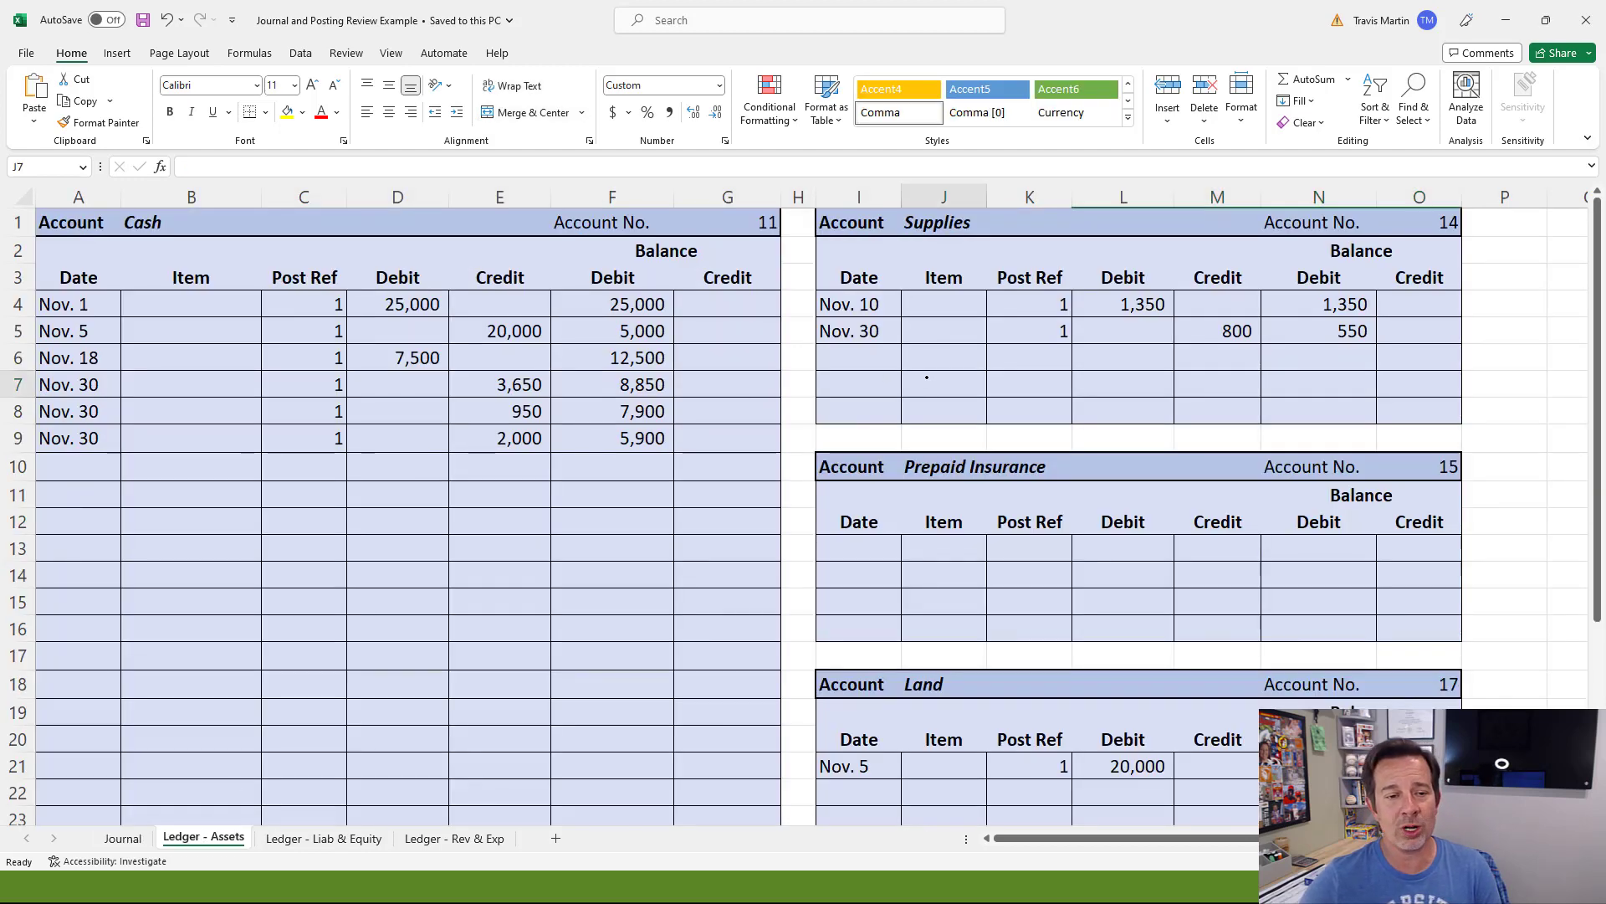
{"action": "left_click", "coordinate": [612, 548]}
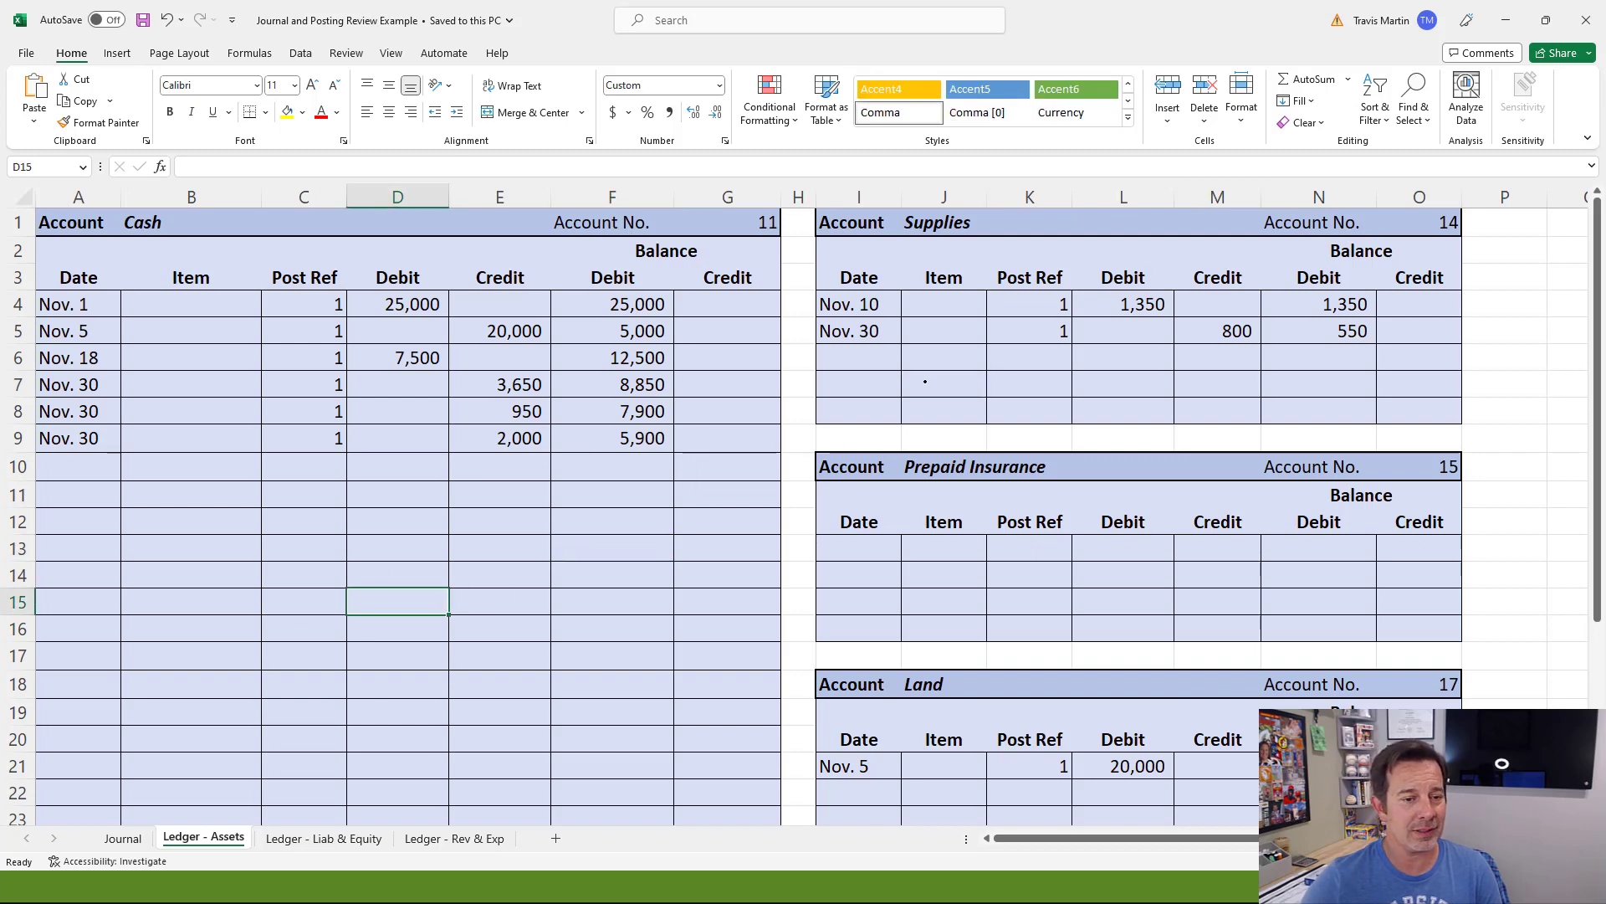
{"action": "left_click", "coordinate": [944, 331]}
{"action": "key", "text": "Left"}
{"action": "key", "text": "Left"}
{"action": "key", "text": "Left"}
{"action": "key", "text": "Left"}
{"action": "key", "text": "Down"}
{"action": "key", "text": "Down"}
{"action": "key", "text": "Down"}
{"action": "key", "text": "Down"}
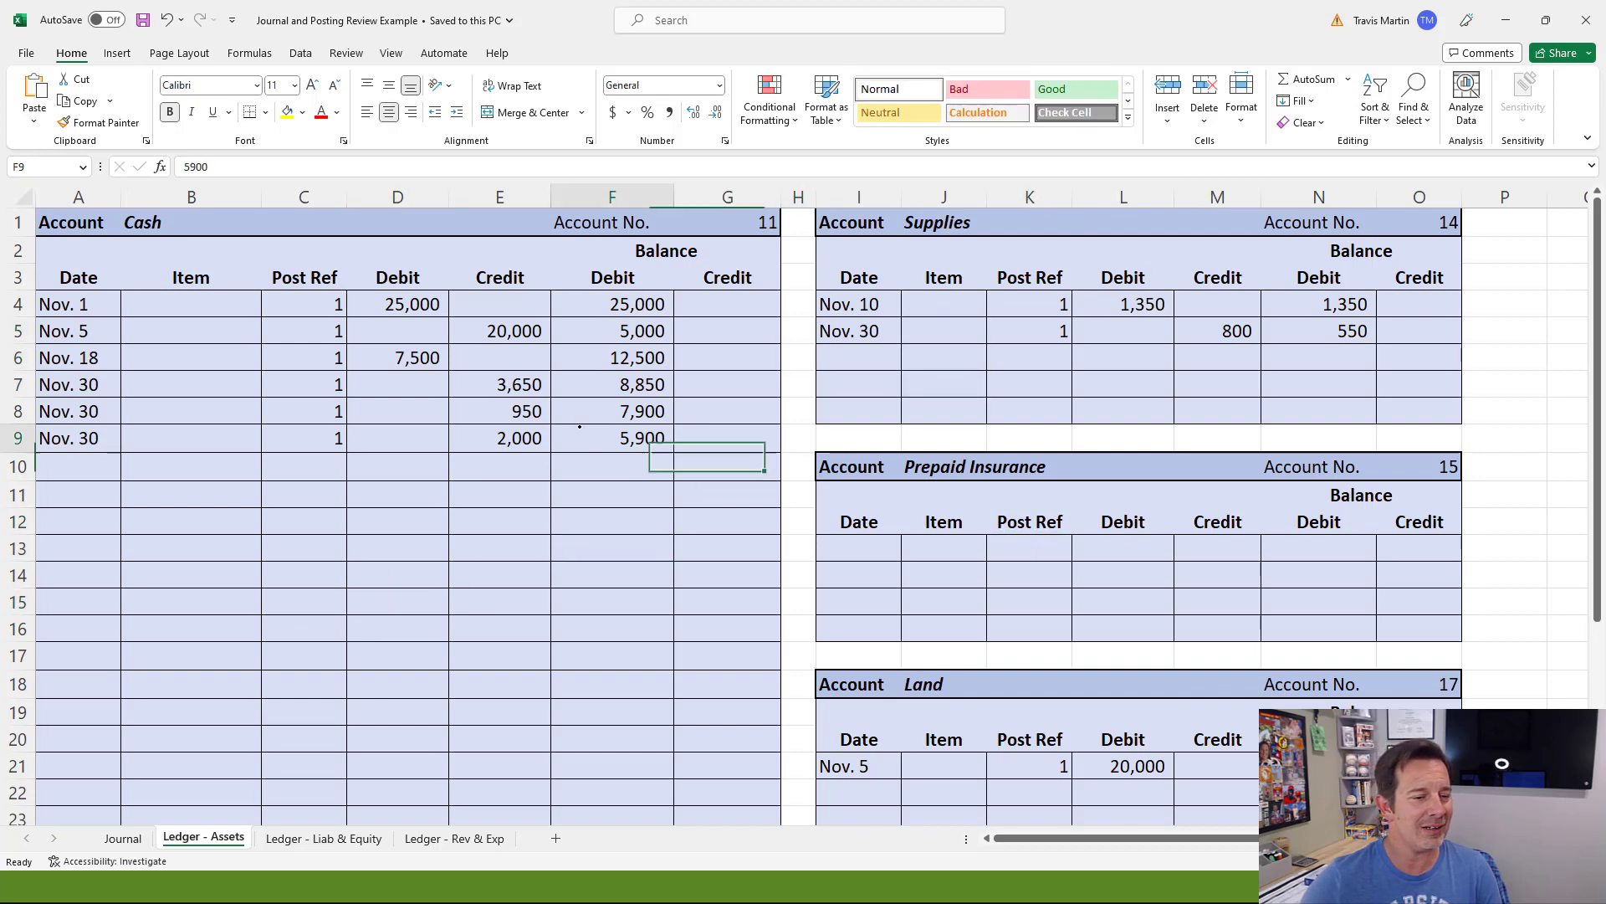
{"action": "left_click", "coordinate": [958, 684]}
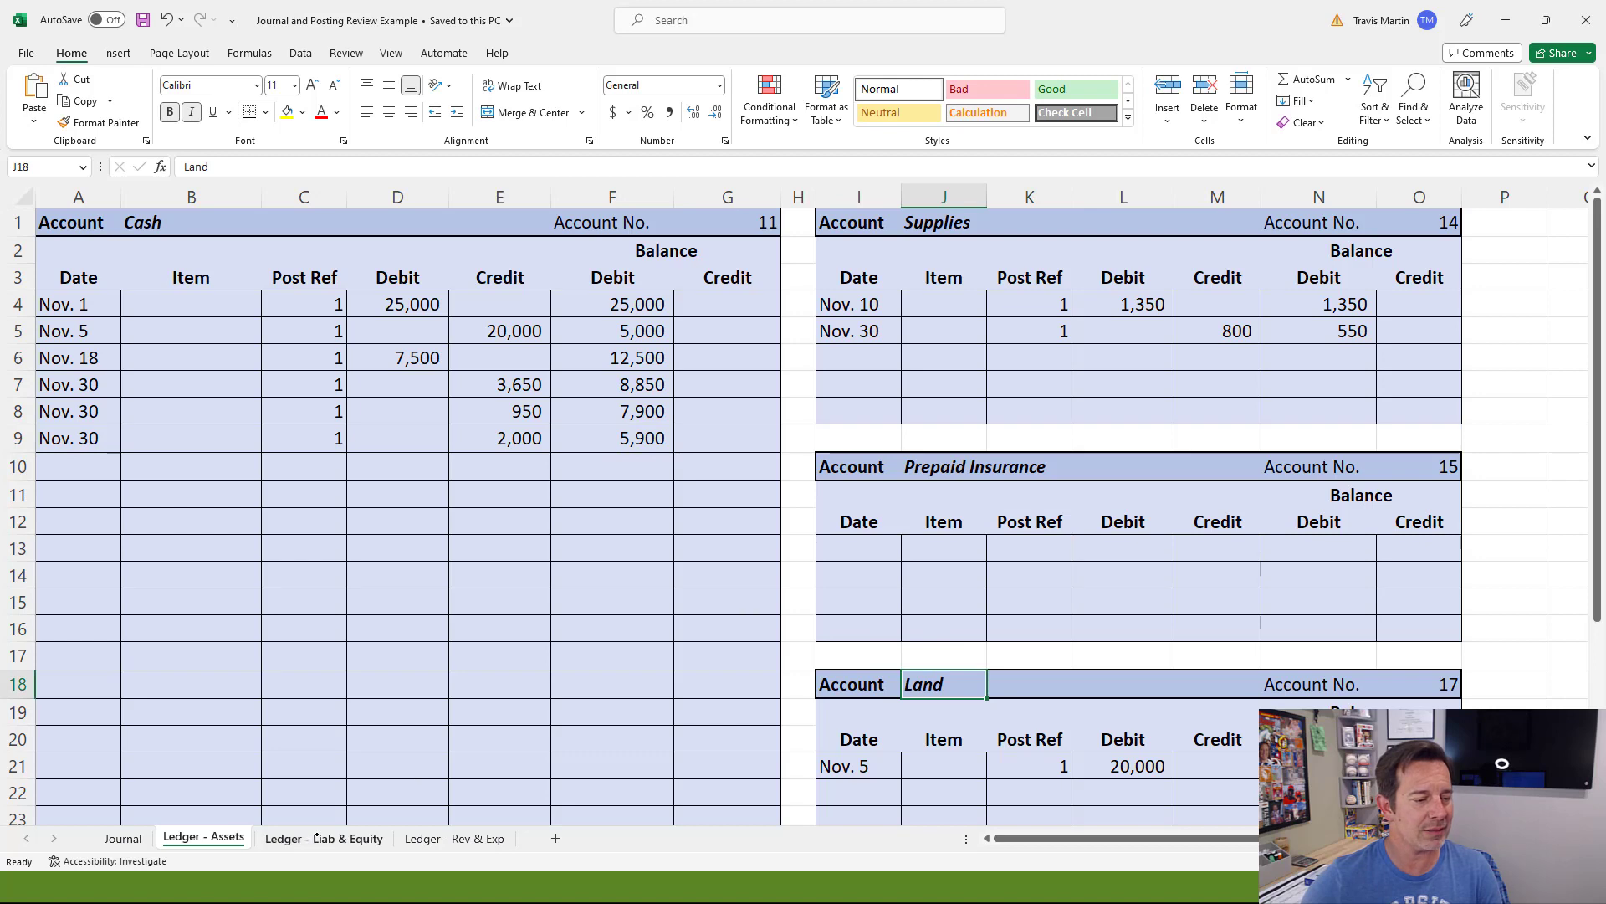
{"action": "key", "text": "ctrl+Page_Down"}
{"action": "key", "text": "ctrl+Page_Down"}
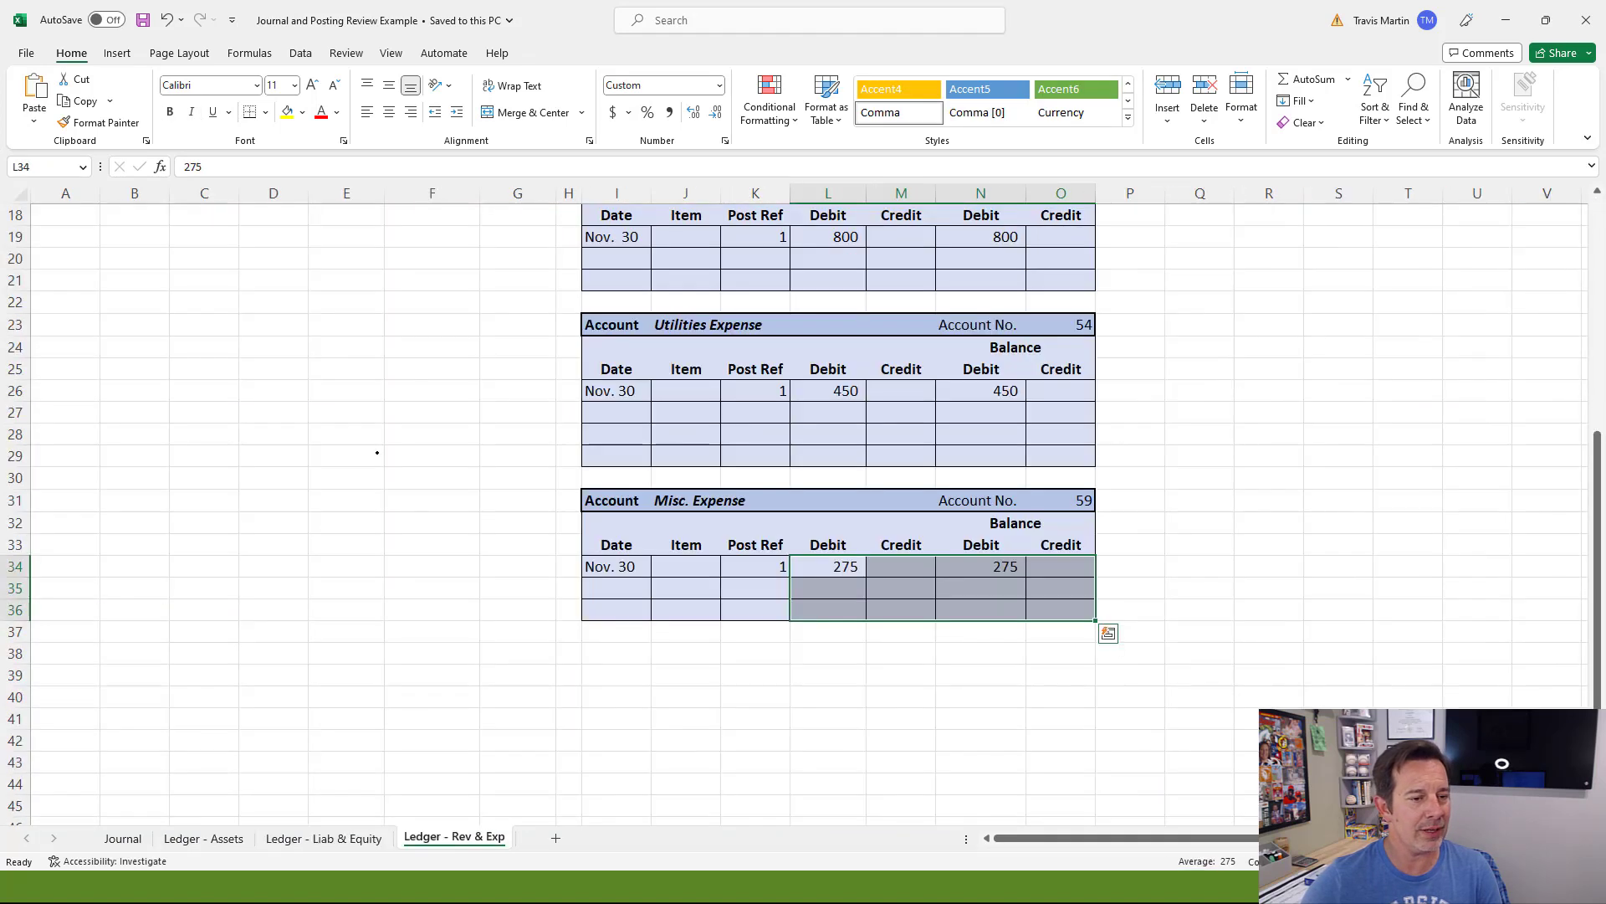
{"action": "scroll", "coordinate": [376, 452], "scroll_direction": "up", "scroll_amount": 6}
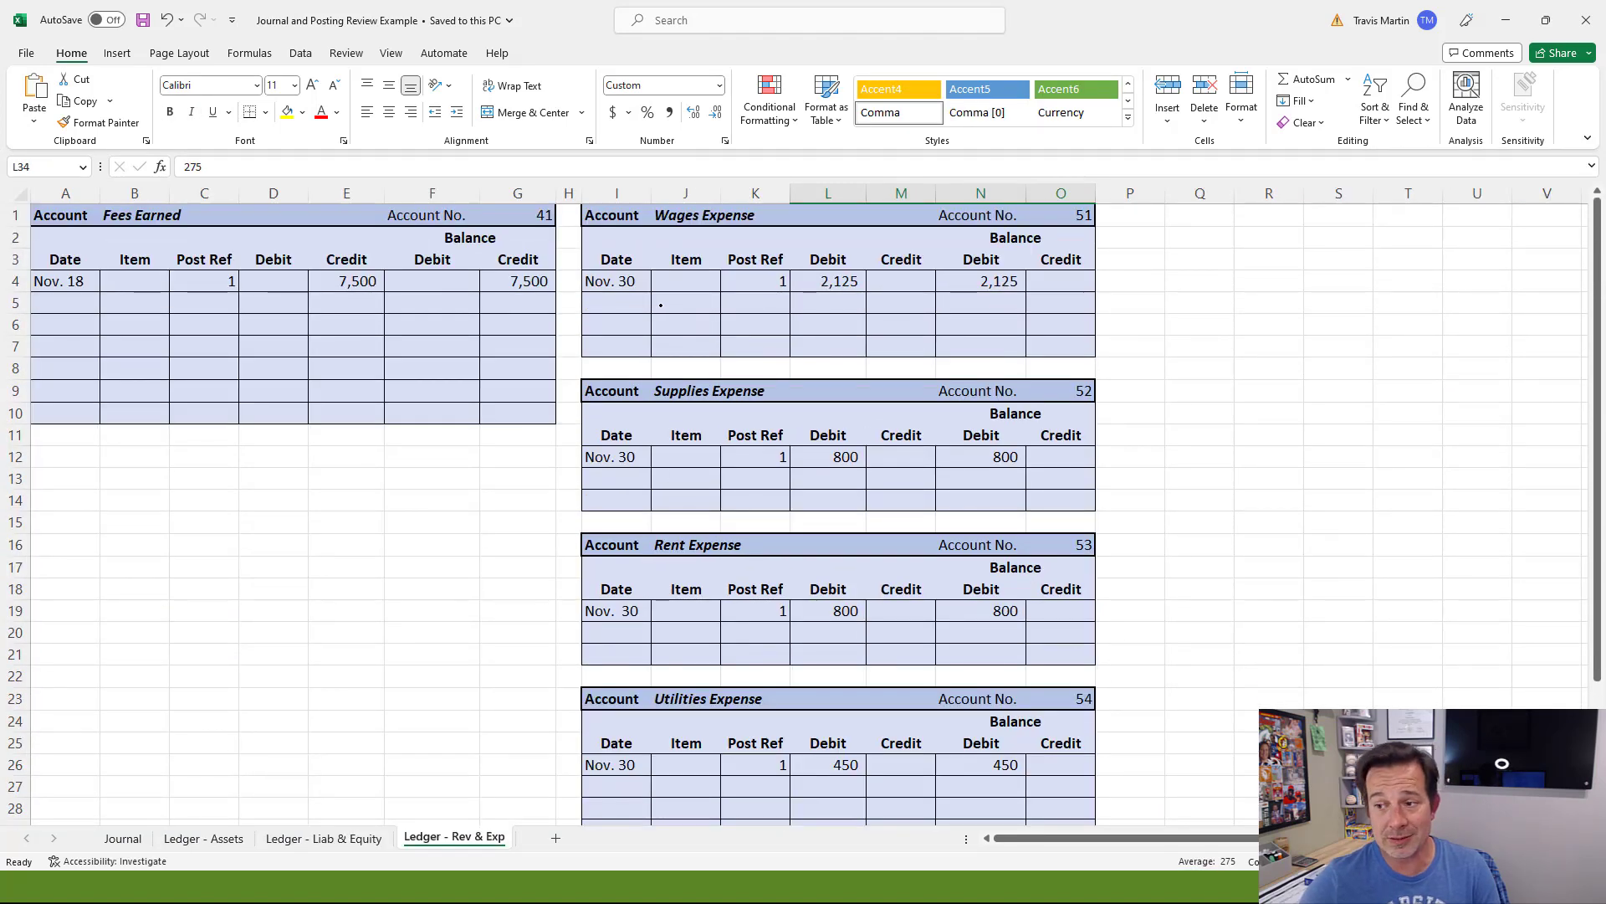
{"action": "left_click", "coordinate": [274, 368]}
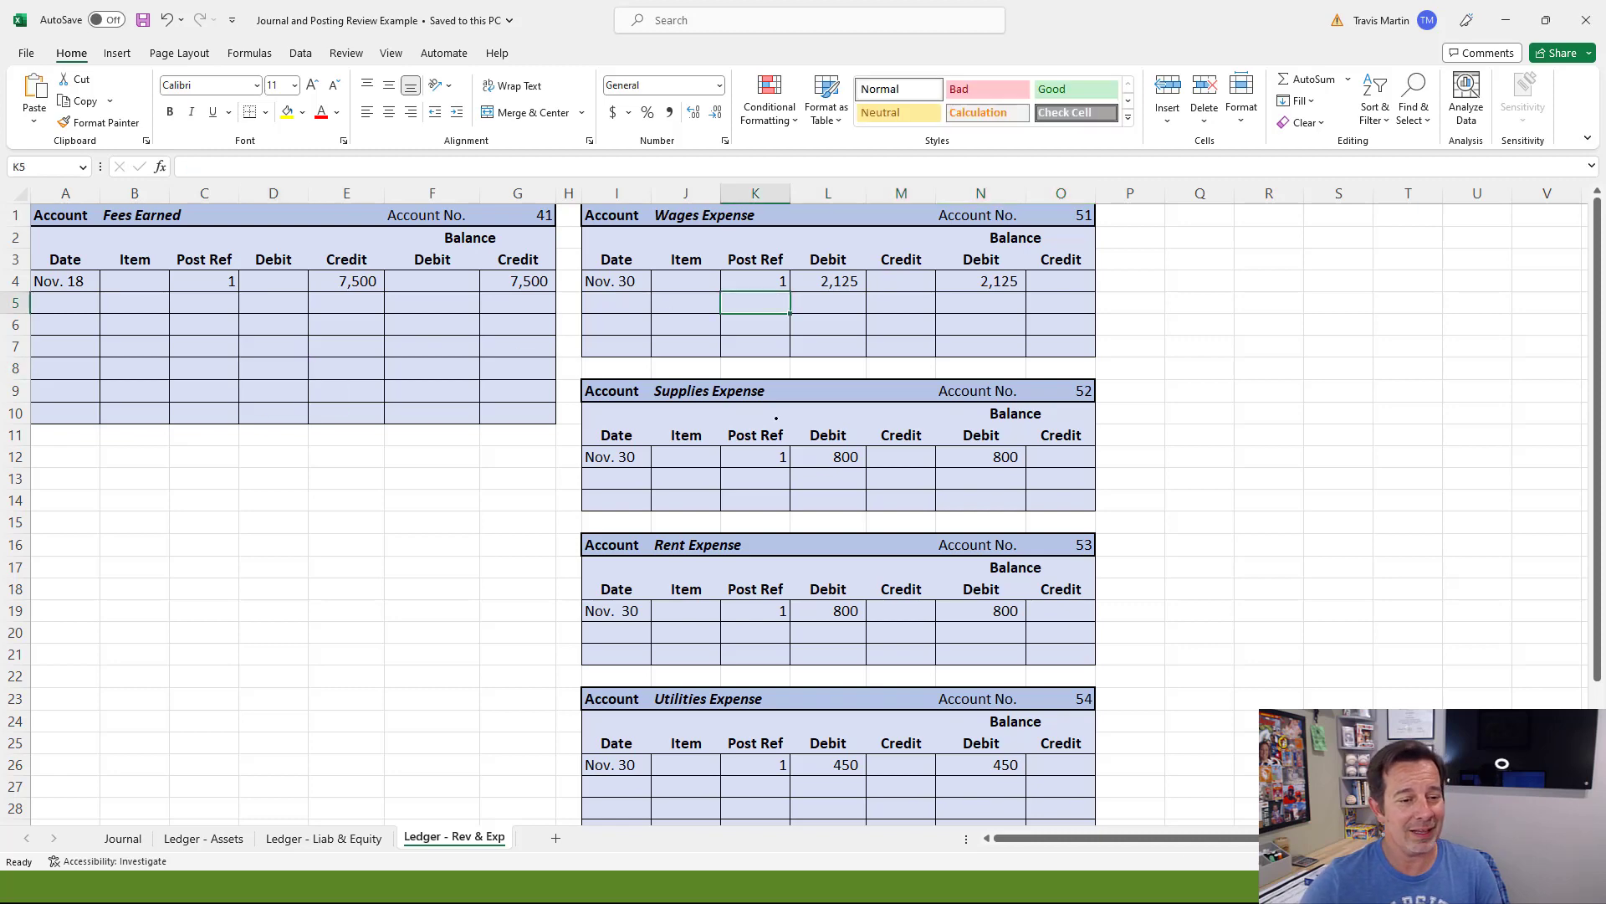
{"action": "left_click", "coordinate": [777, 418]}
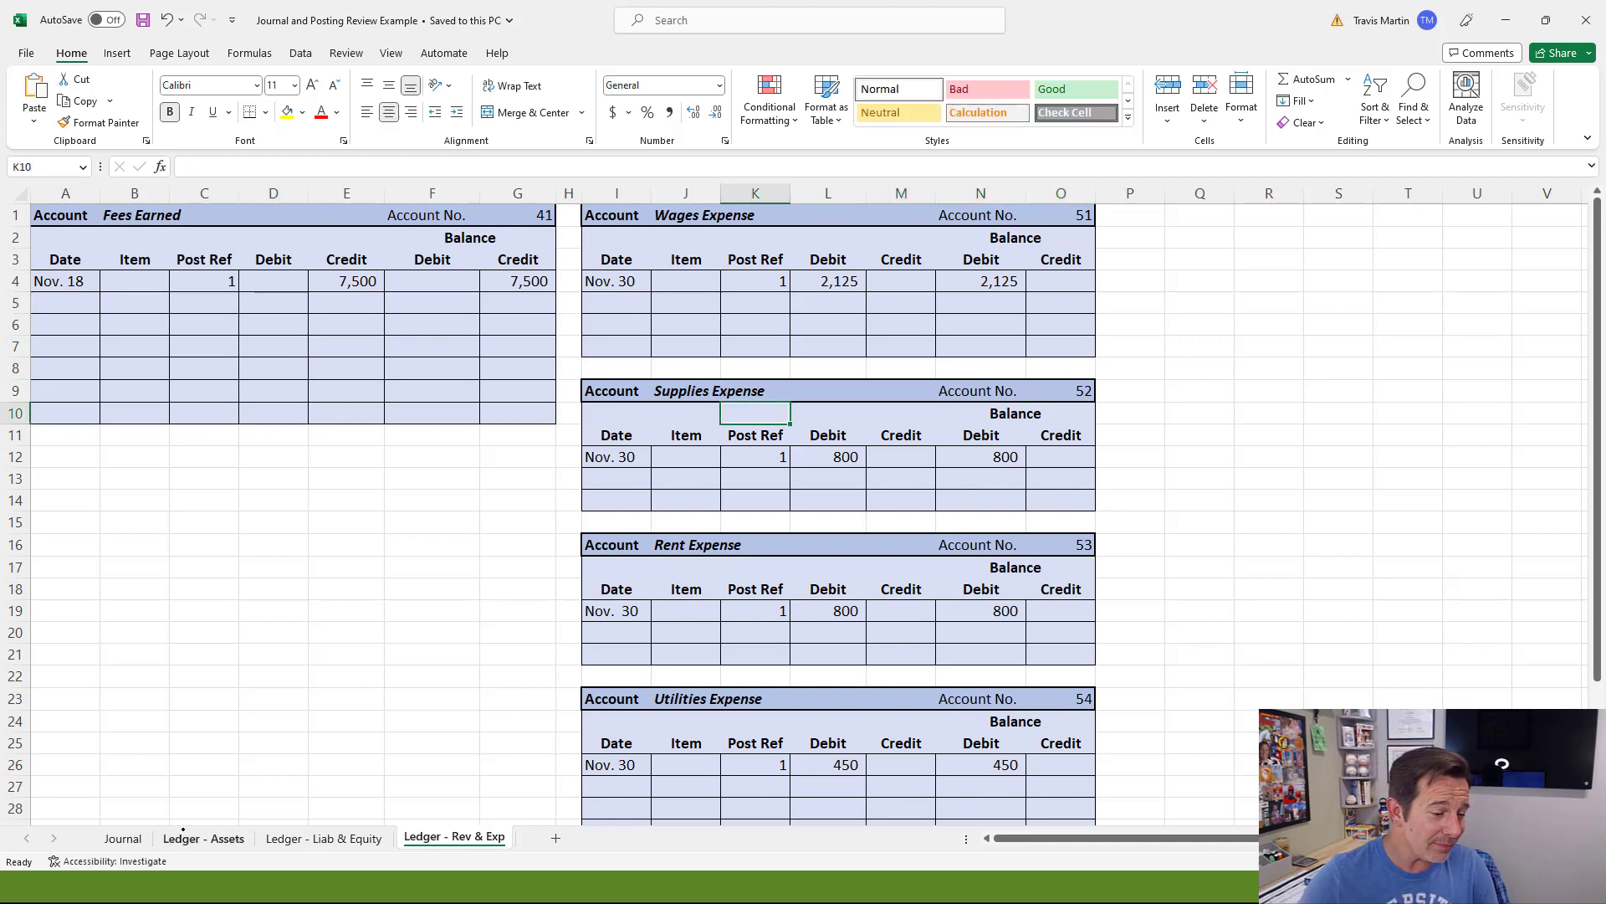
{"action": "key", "text": "ctrl+Page_Up"}
{"action": "key", "text": "ctrl+Page_Up"}
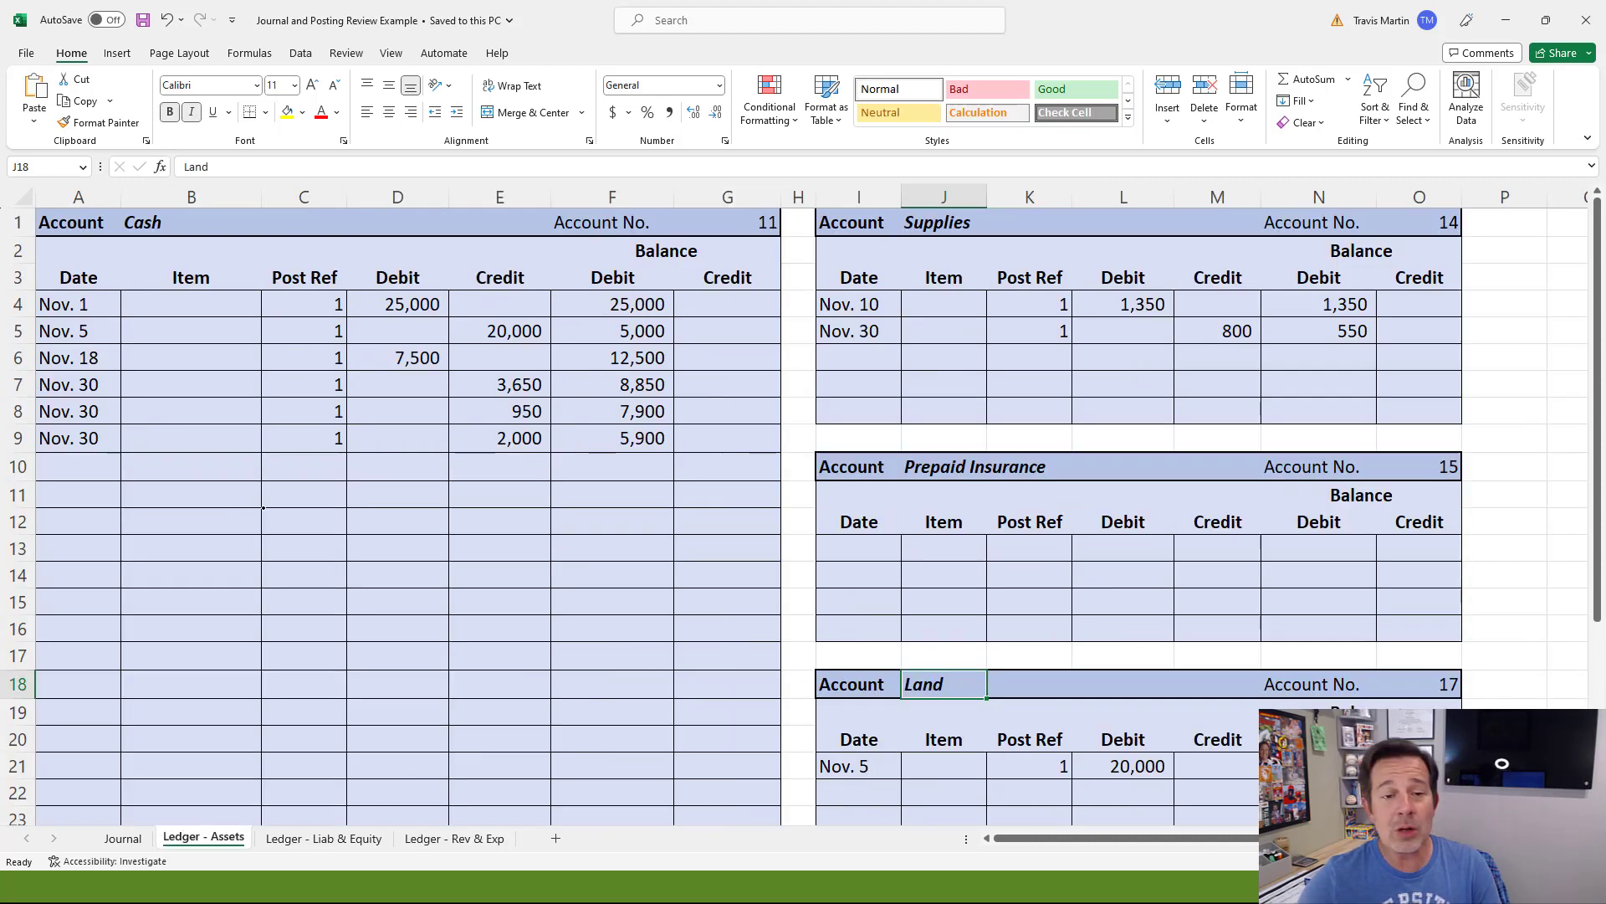
{"action": "left_click", "coordinate": [79, 438]}
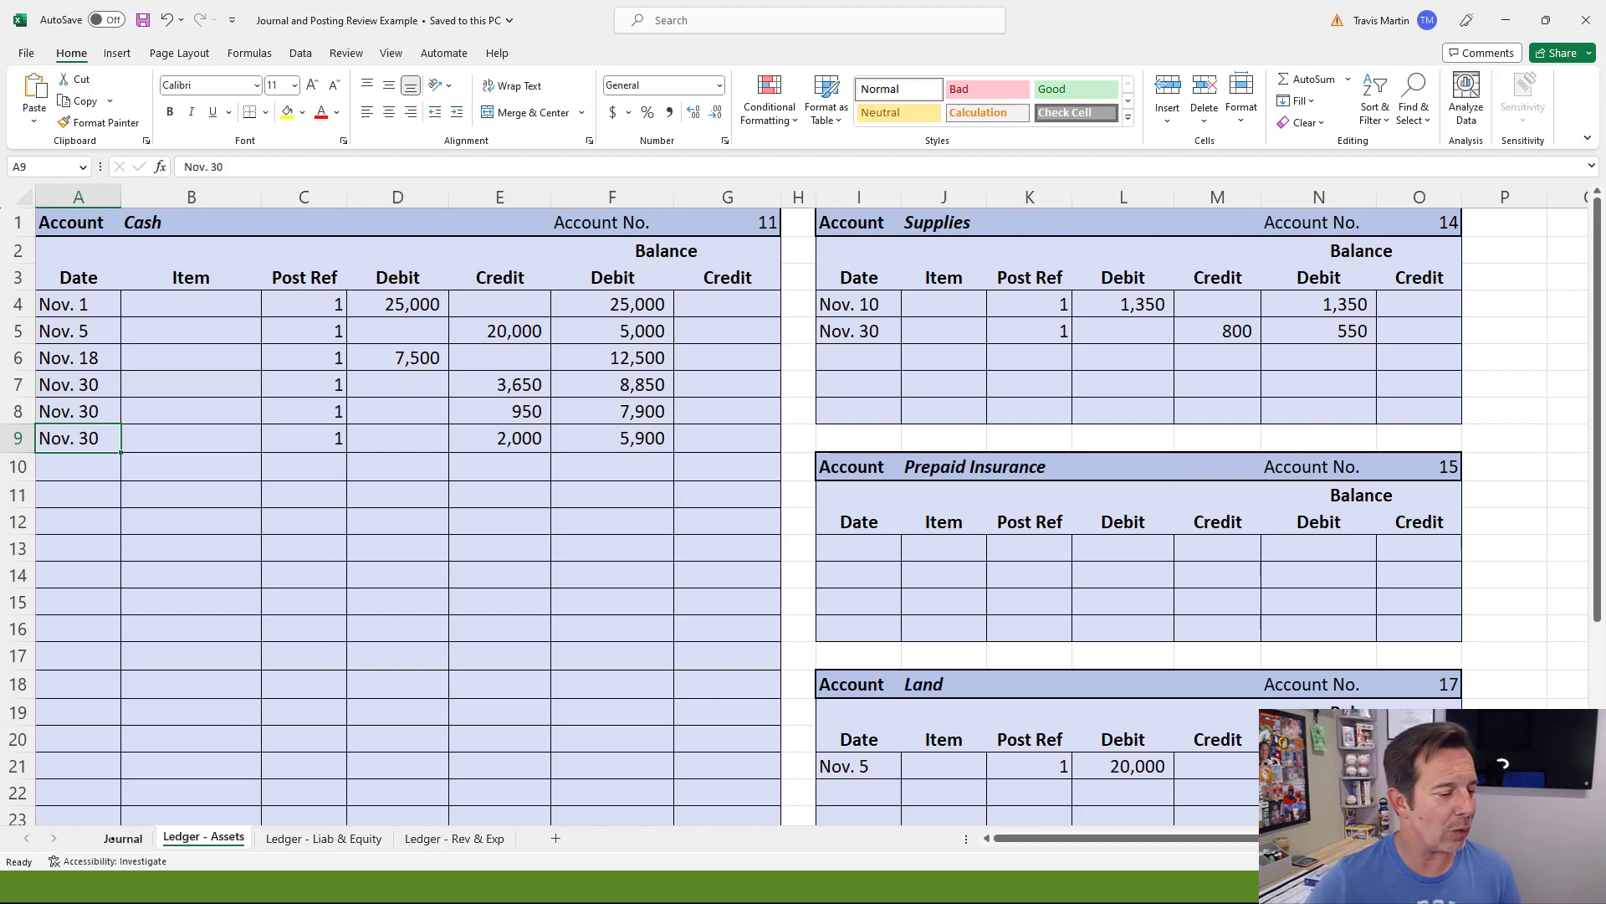
{"action": "key", "text": "ctrl+Page_Up"}
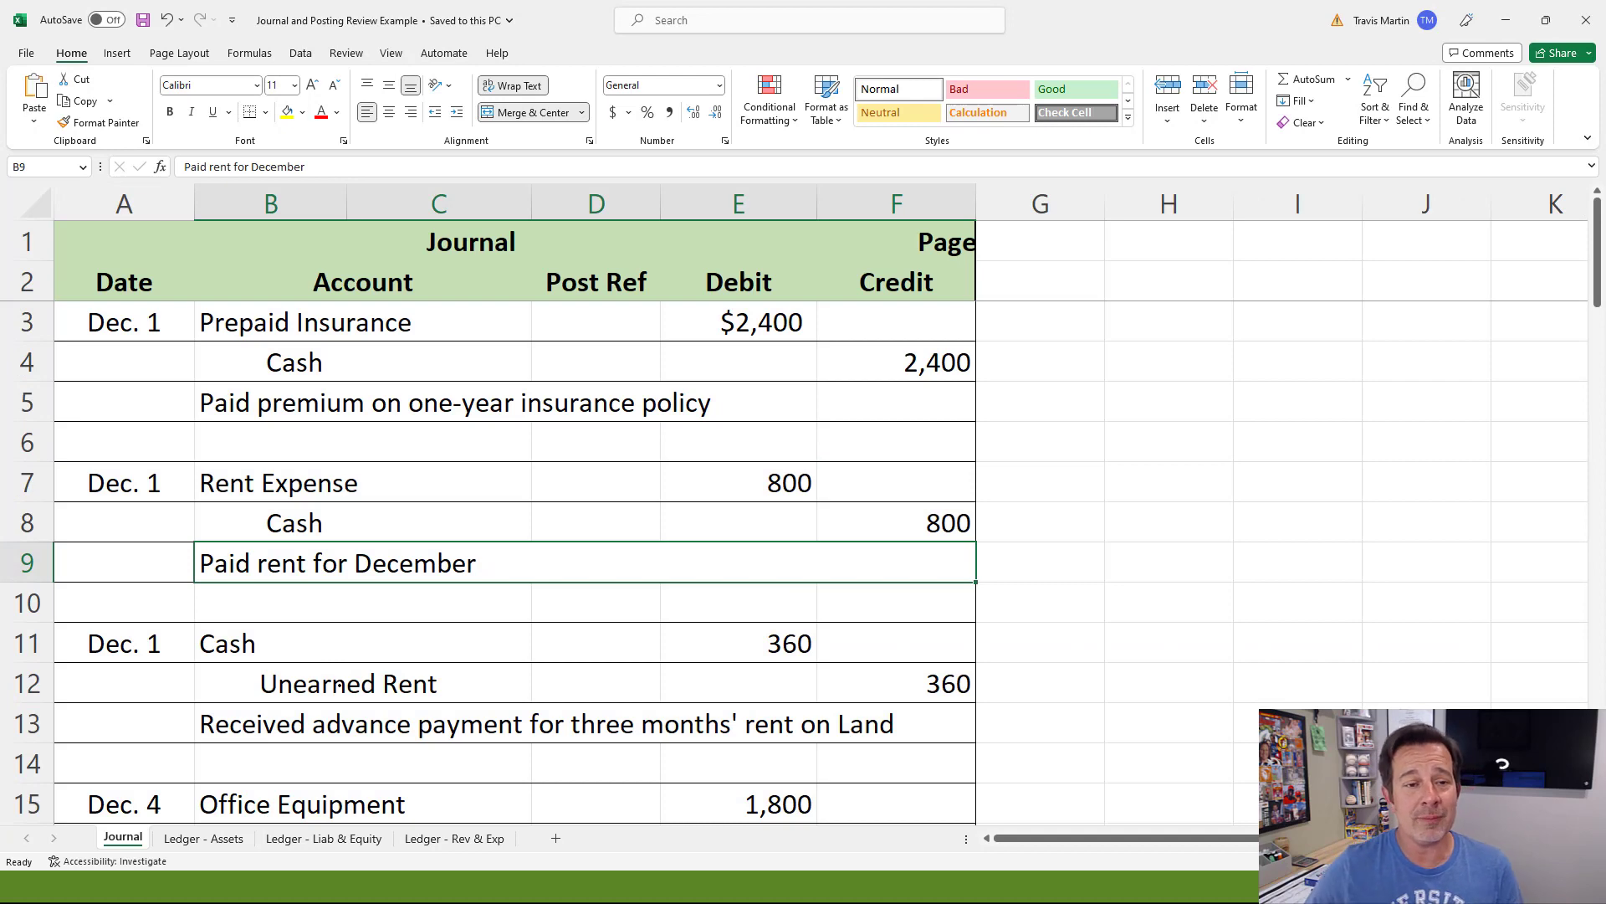
{"action": "left_click", "coordinate": [657, 306]}
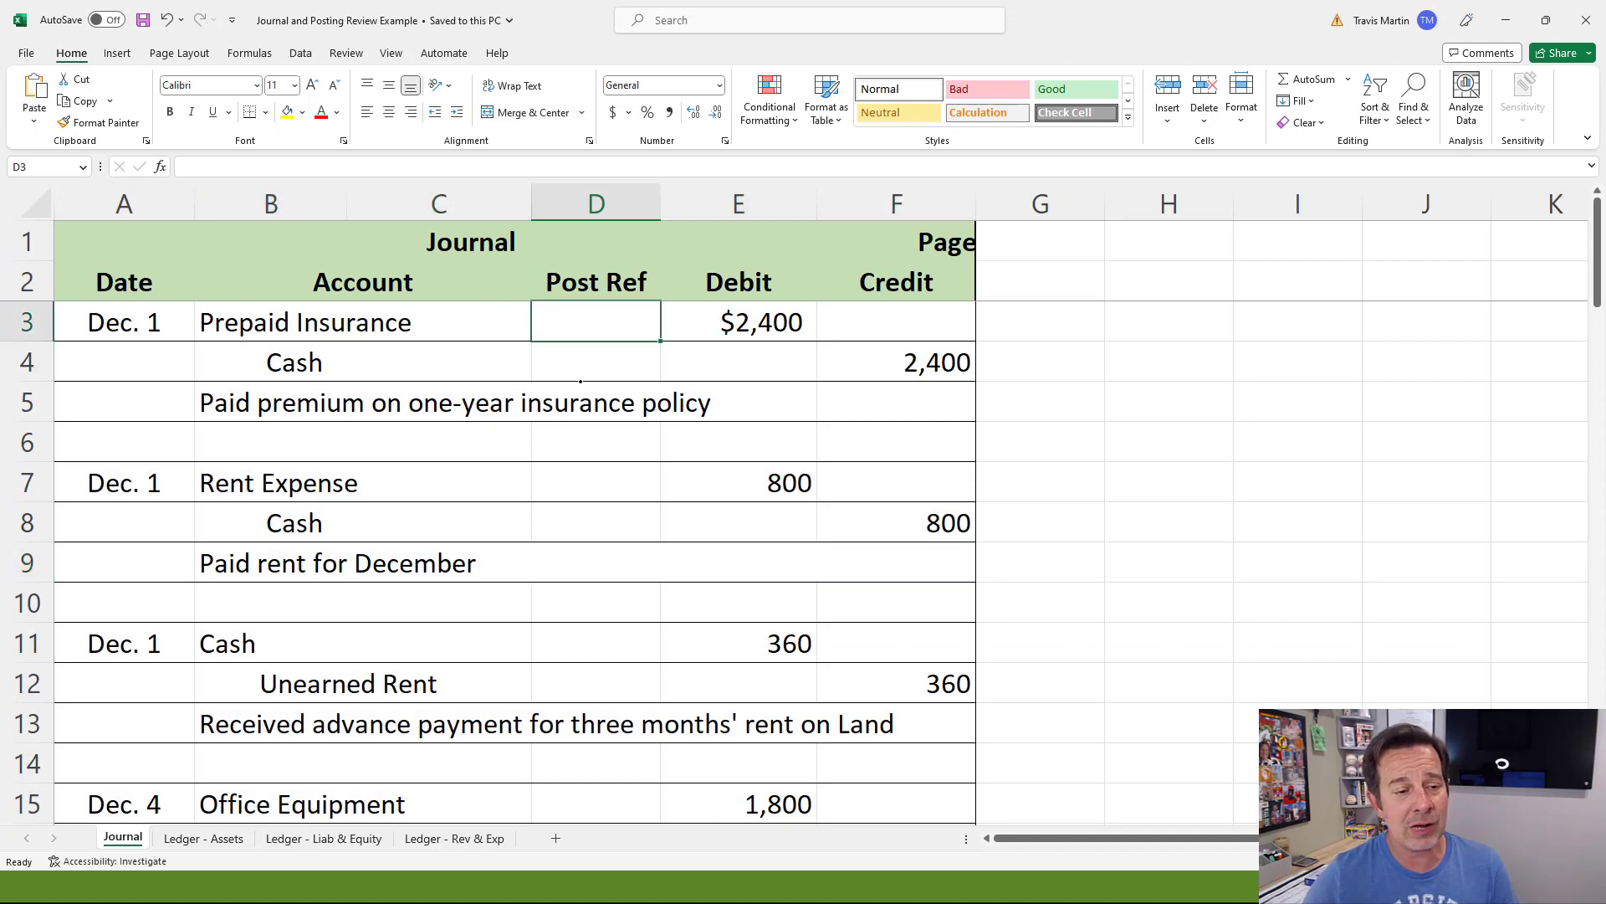
{"action": "left_click", "coordinate": [226, 838]}
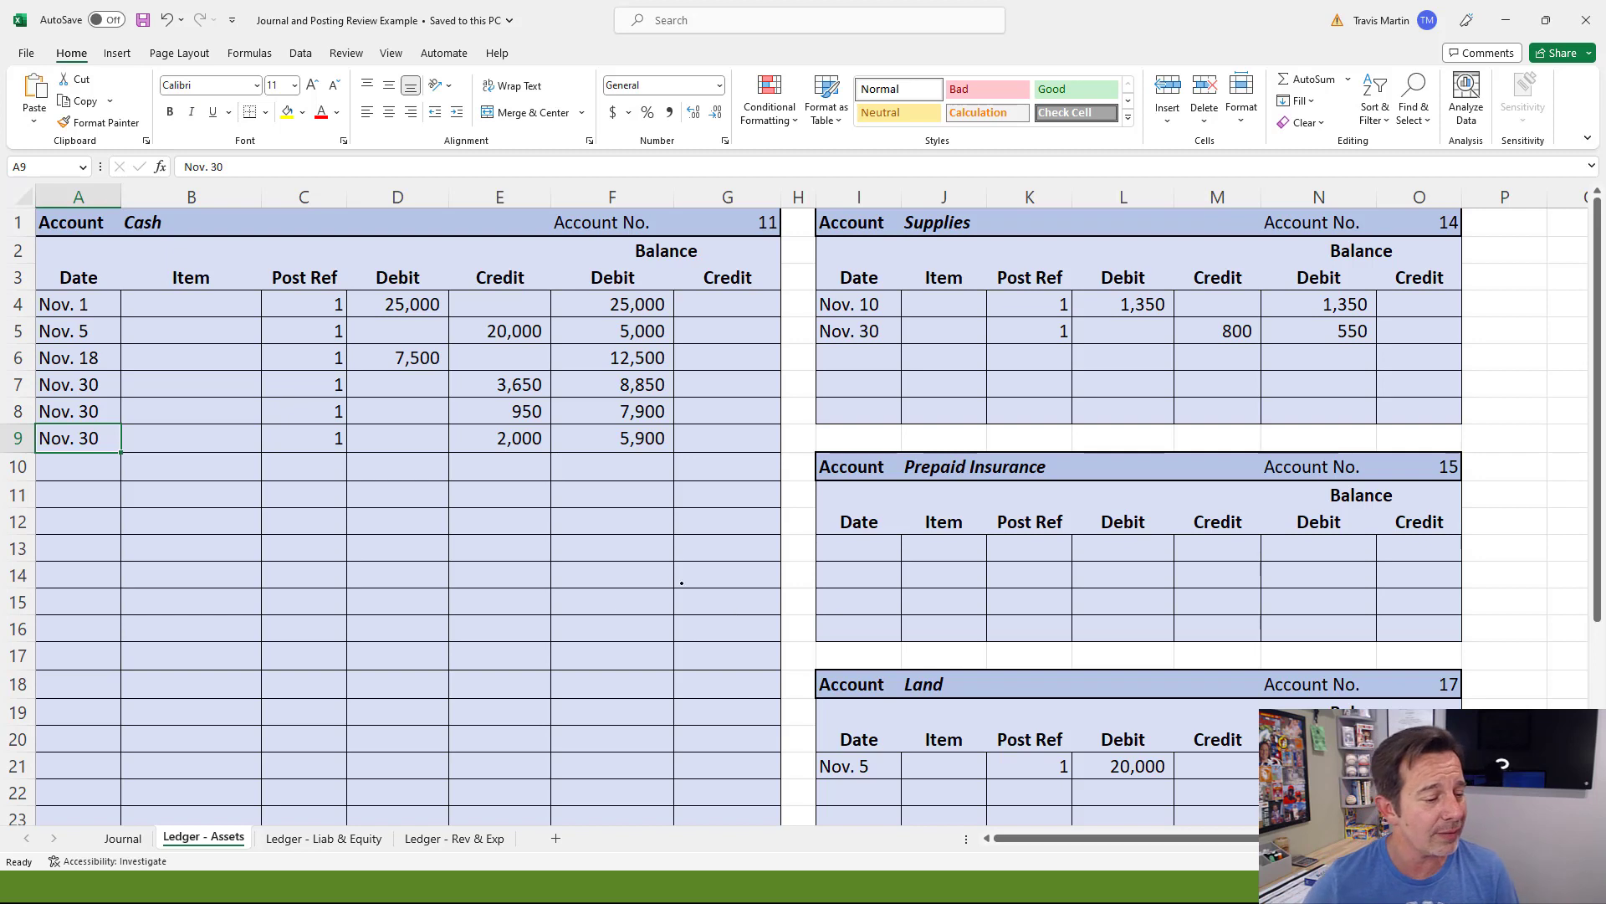
{"action": "left_click", "coordinate": [111, 838]}
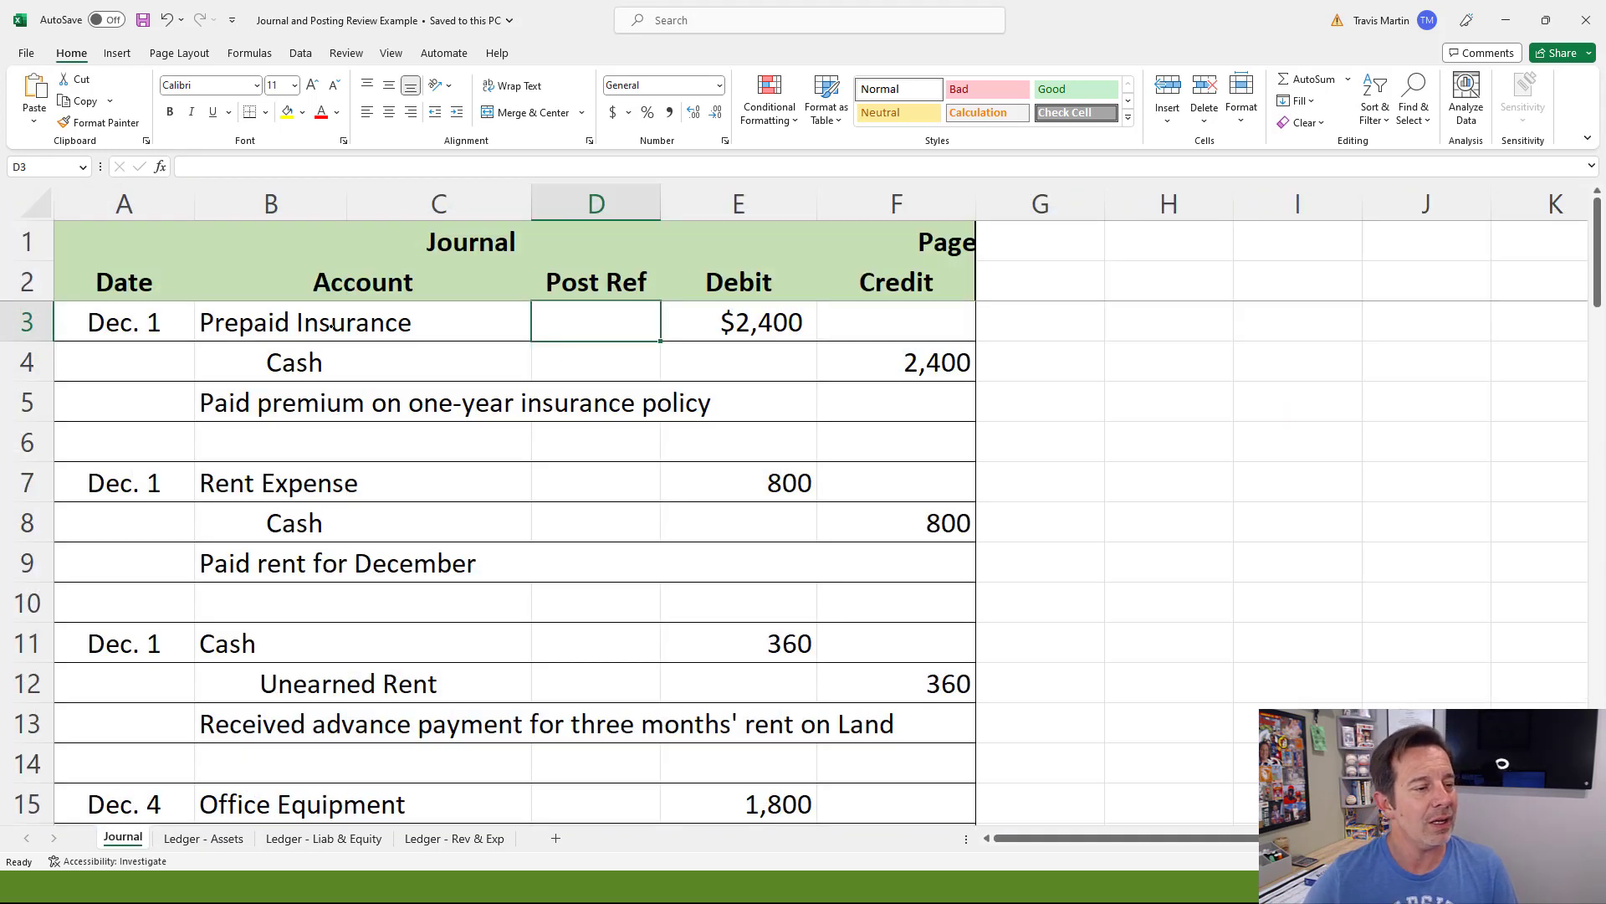
{"action": "left_click", "coordinate": [162, 319]}
{"action": "left_click", "coordinate": [403, 323]}
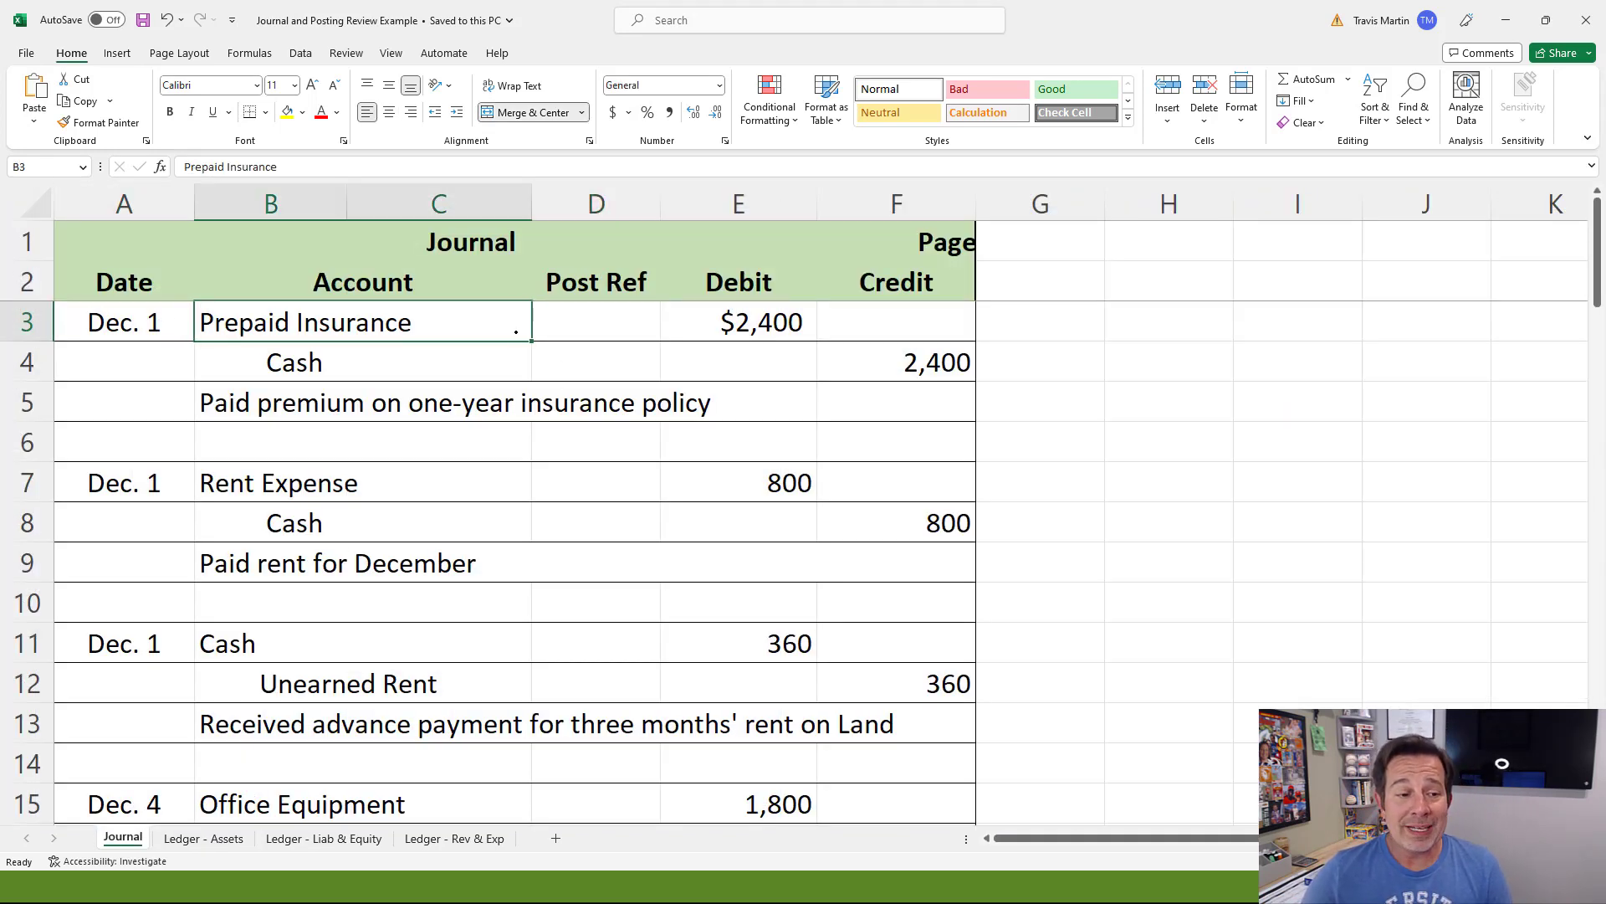
{"action": "left_click", "coordinate": [564, 322]}
{"action": "key", "text": "Left"}
{"action": "left_click", "coordinate": [740, 323]}
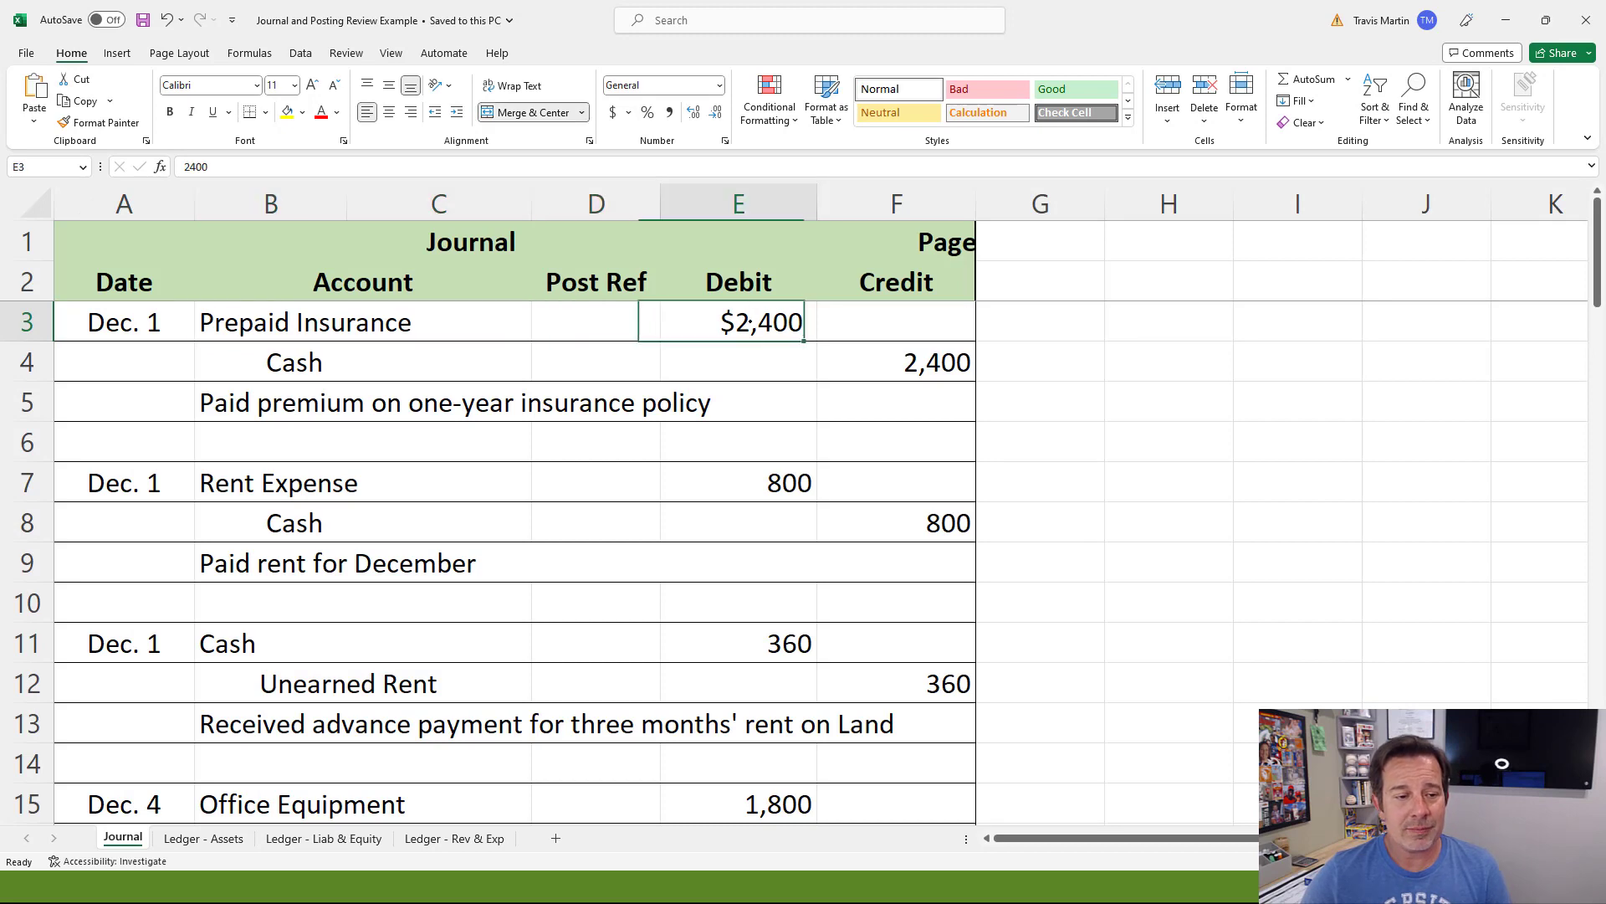
{"action": "left_click", "coordinate": [204, 838]}
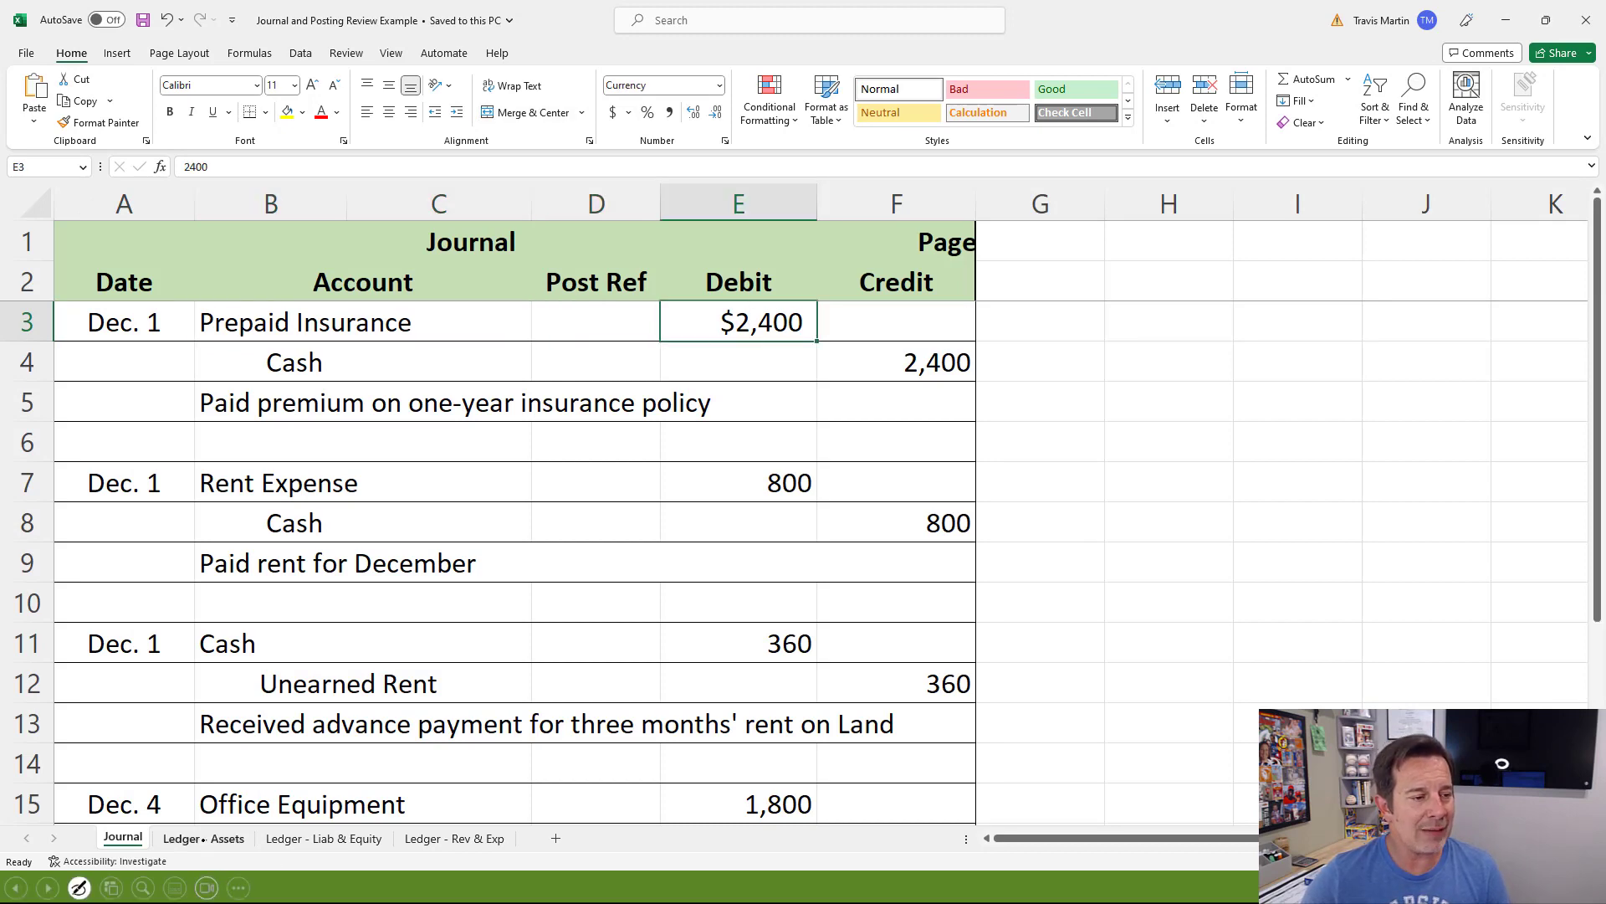
- Start the Prepaid Insurance ledger's first row with date Dec. 1 and Post Ref 2
{"action": "scroll", "coordinate": [267, 653], "scroll_direction": "down", "scroll_amount": 1}
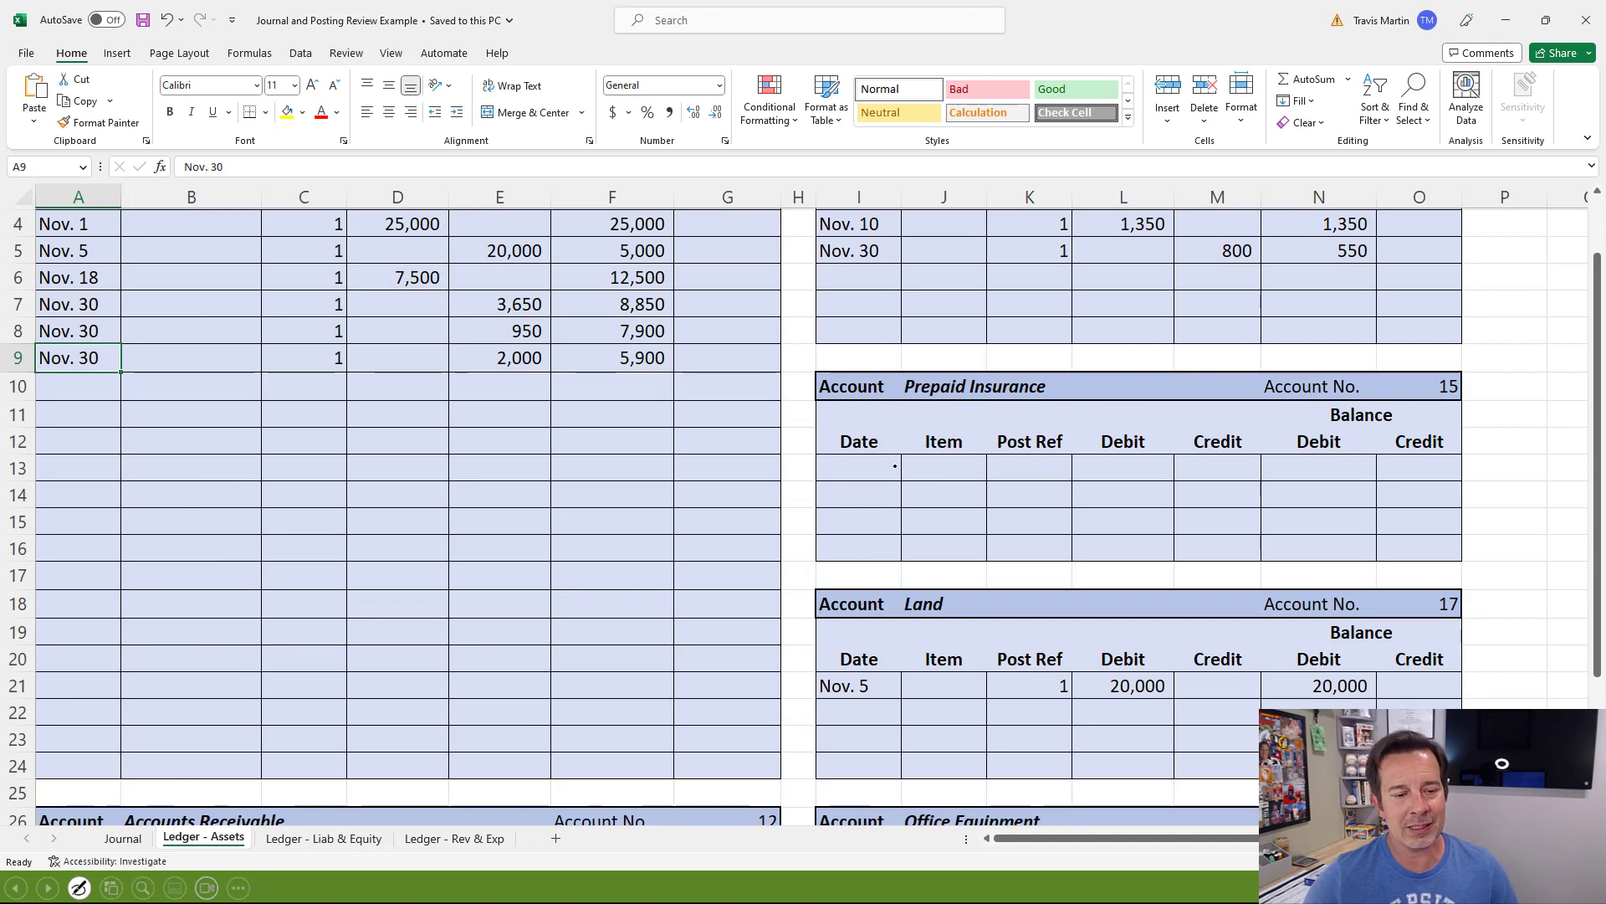
{"action": "left_click", "coordinate": [887, 466]}
{"action": "type", "text": "Dec"}
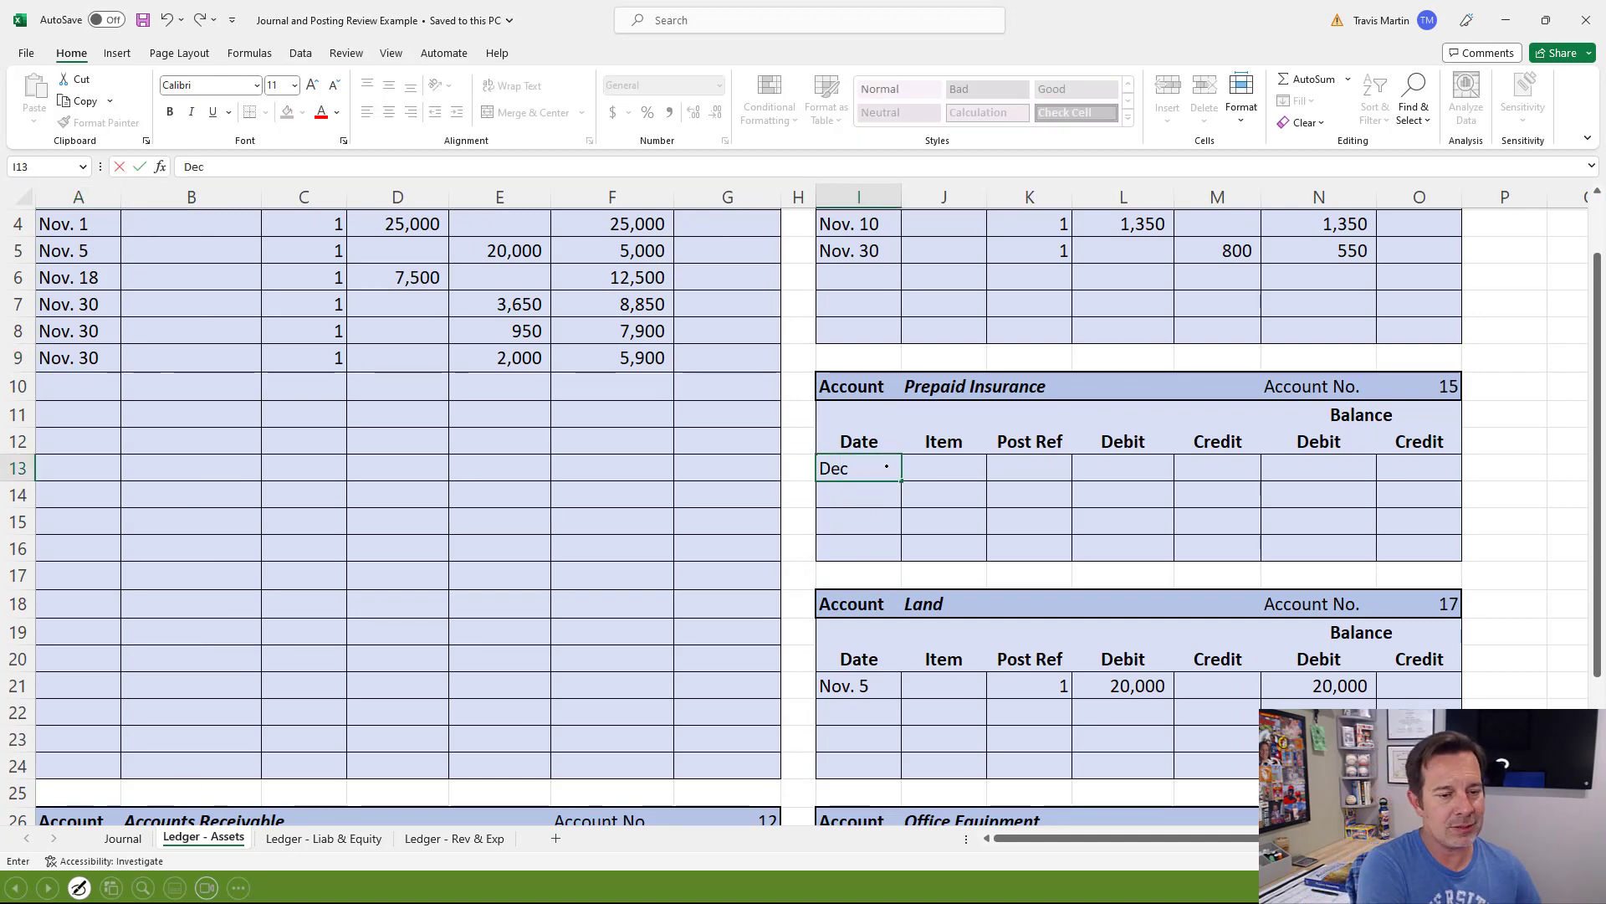
{"action": "type", "text": ". 1"}
{"action": "key", "text": "Tab"}
{"action": "key", "text": "Tab"}
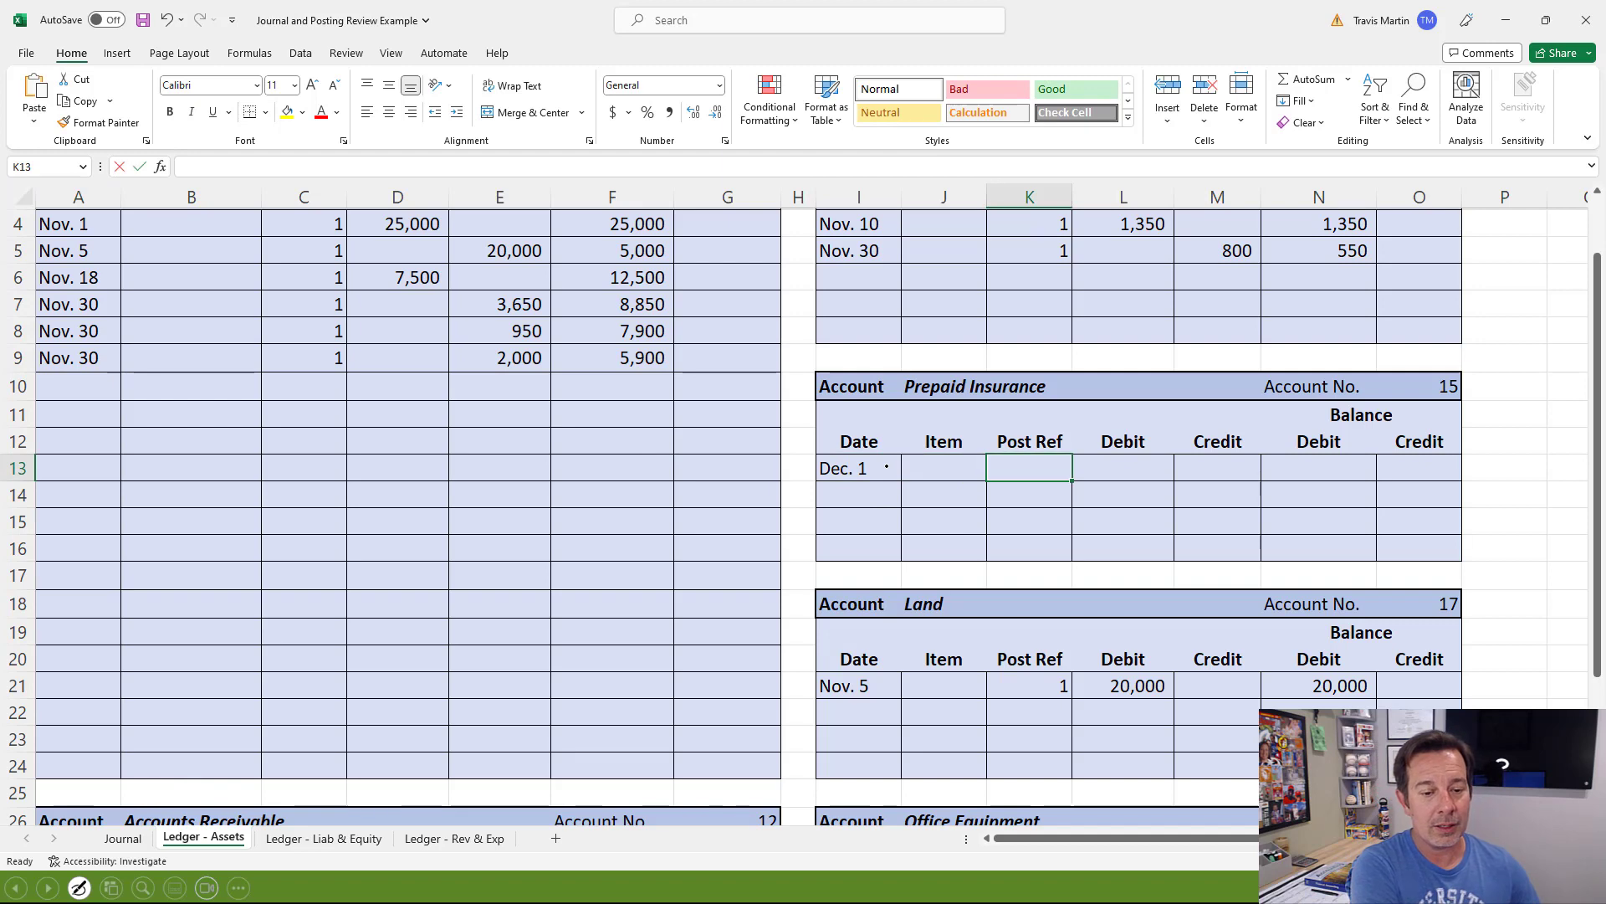
{"action": "type", "text": "2"}
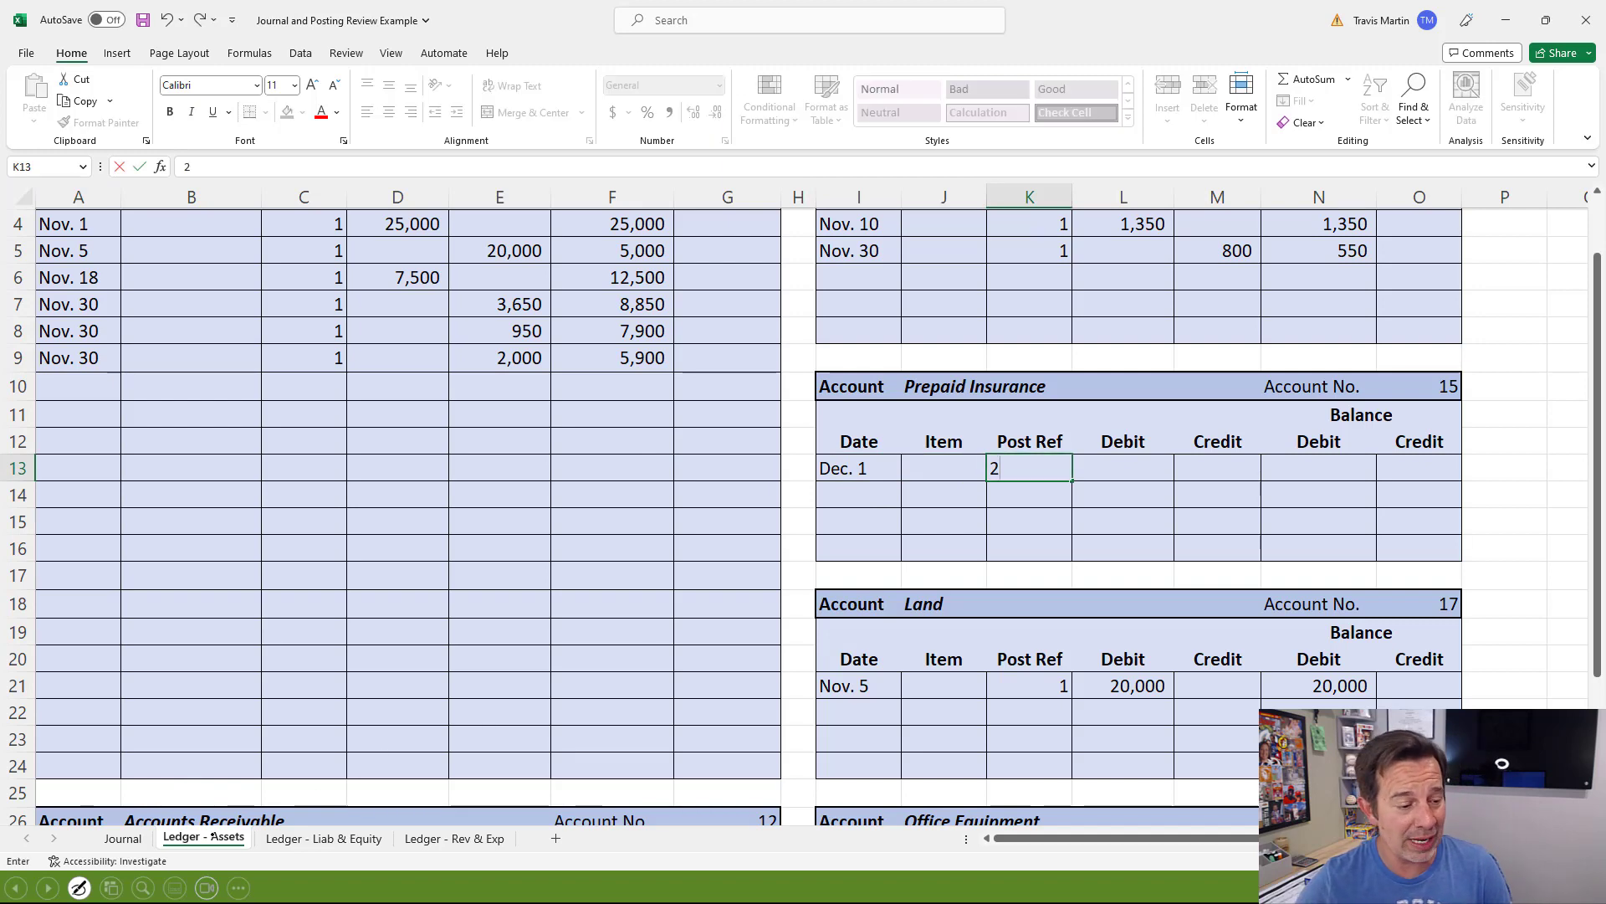
{"action": "left_click", "coordinate": [123, 838]}
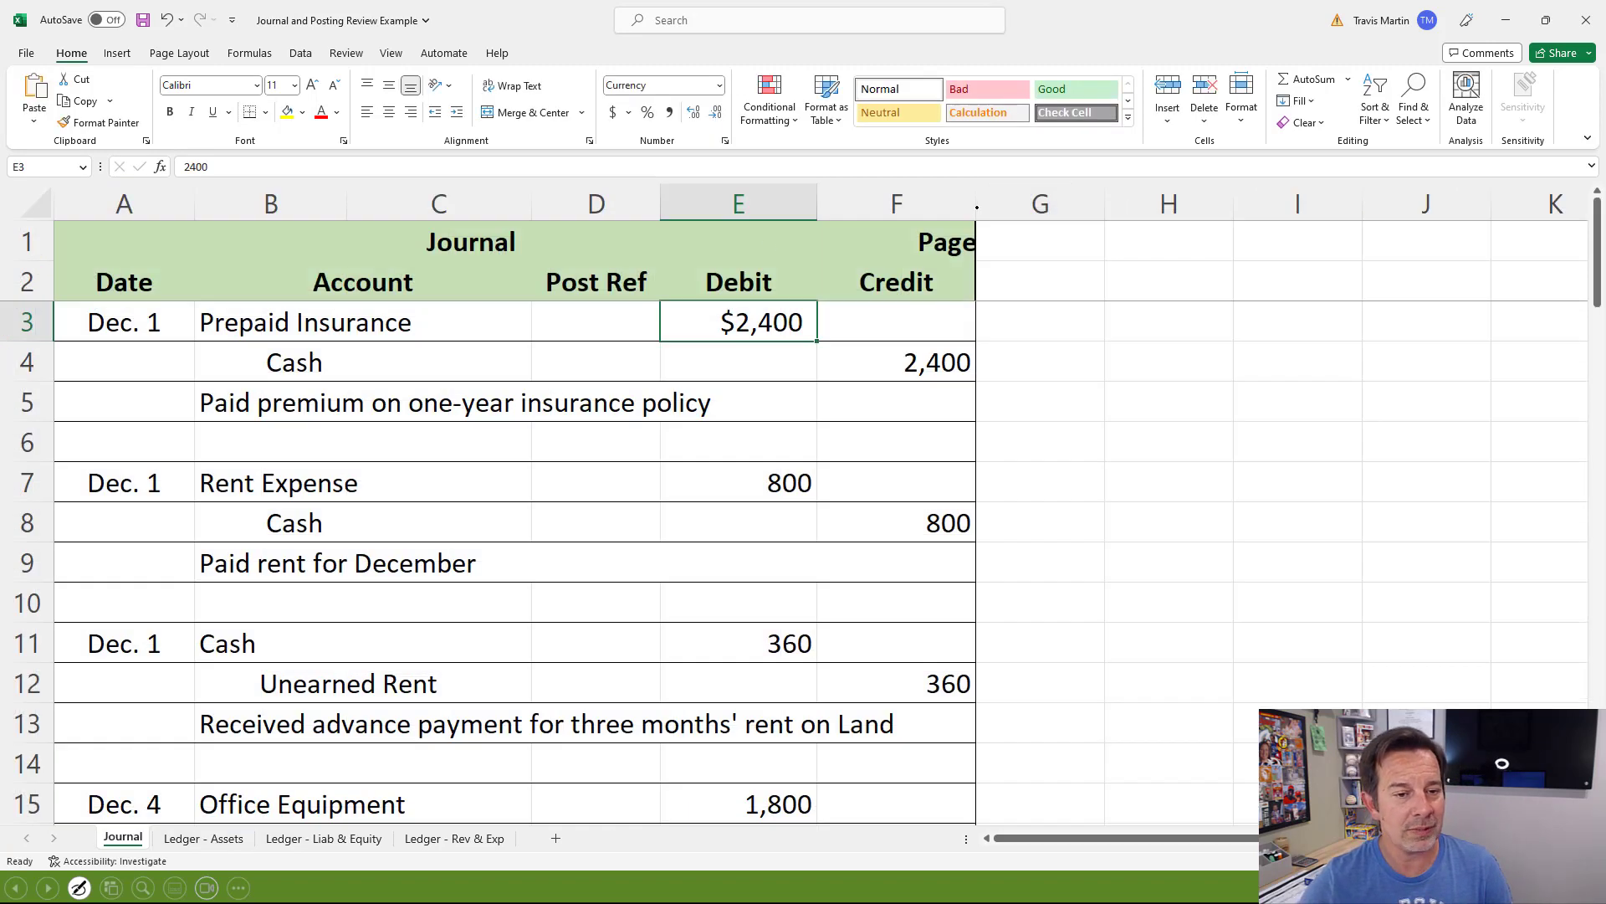
- Record a 2,400 debit and a 2,400 balance on the Prepaid Insurance Dec. 1 row
{"action": "left_click", "coordinate": [942, 245]}
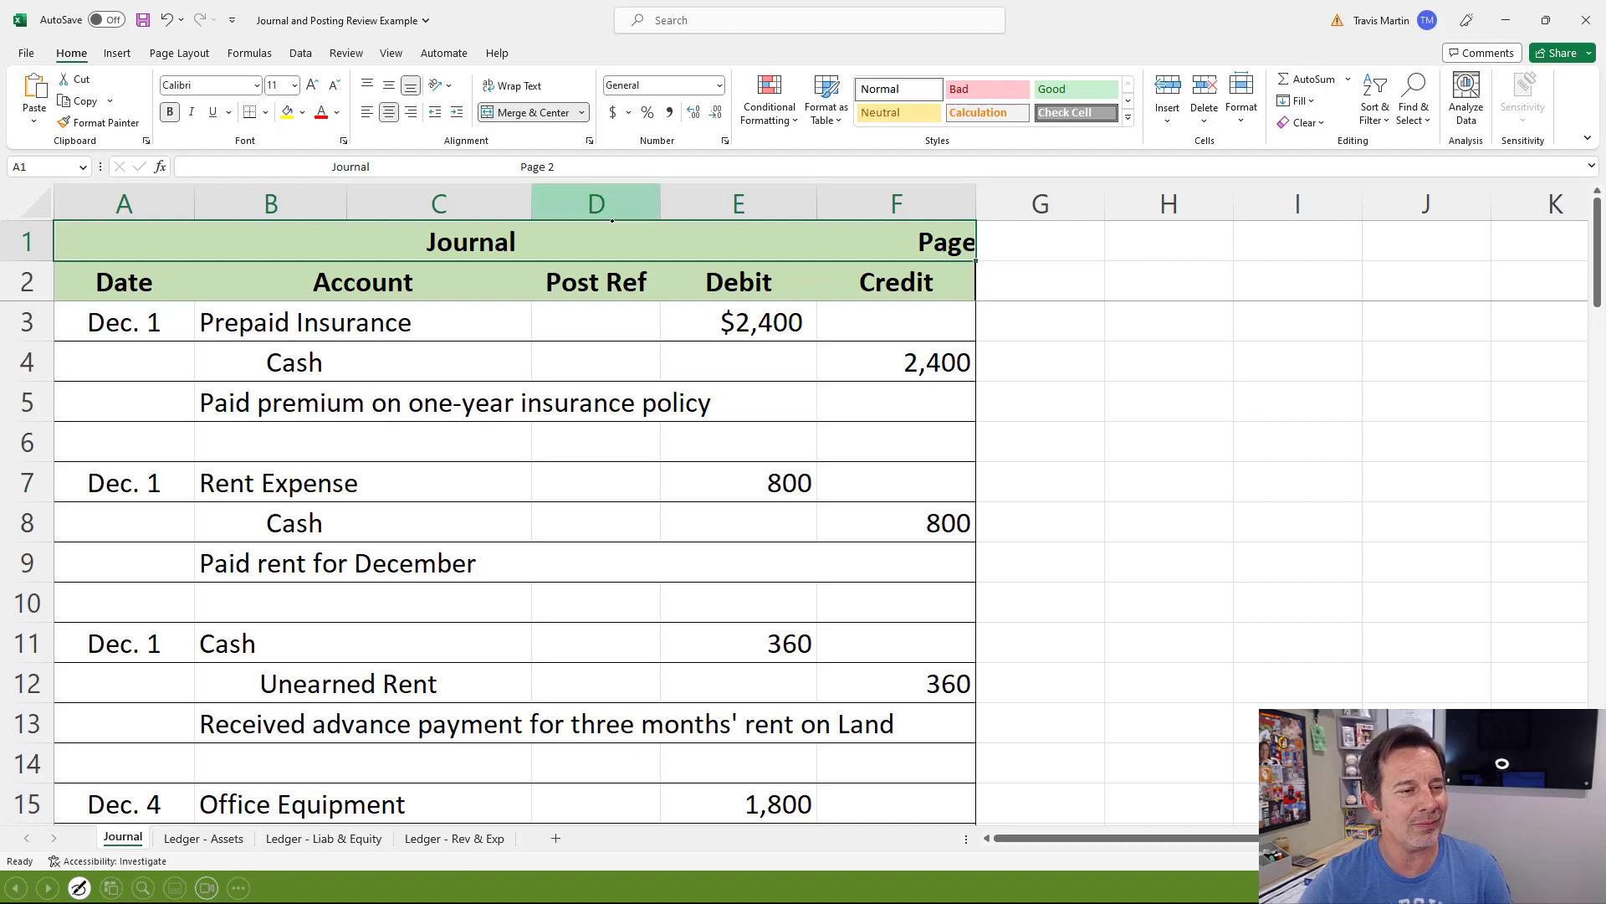
{"action": "left_click", "coordinate": [203, 838]}
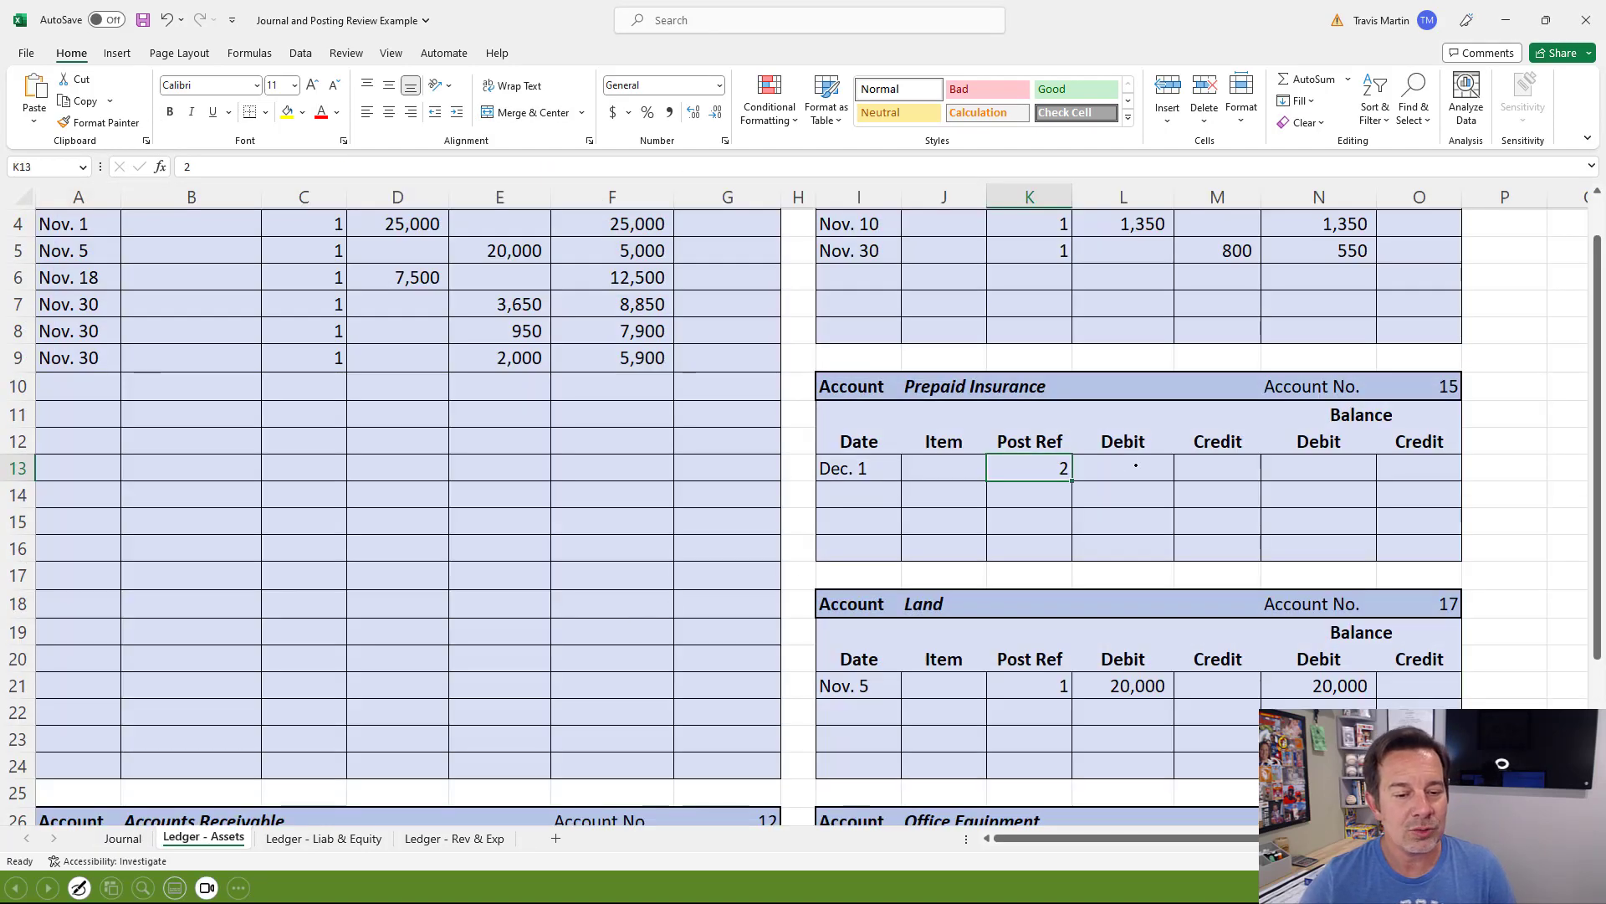
{"action": "left_click", "coordinate": [1146, 468]}
{"action": "type", "text": "2400"}
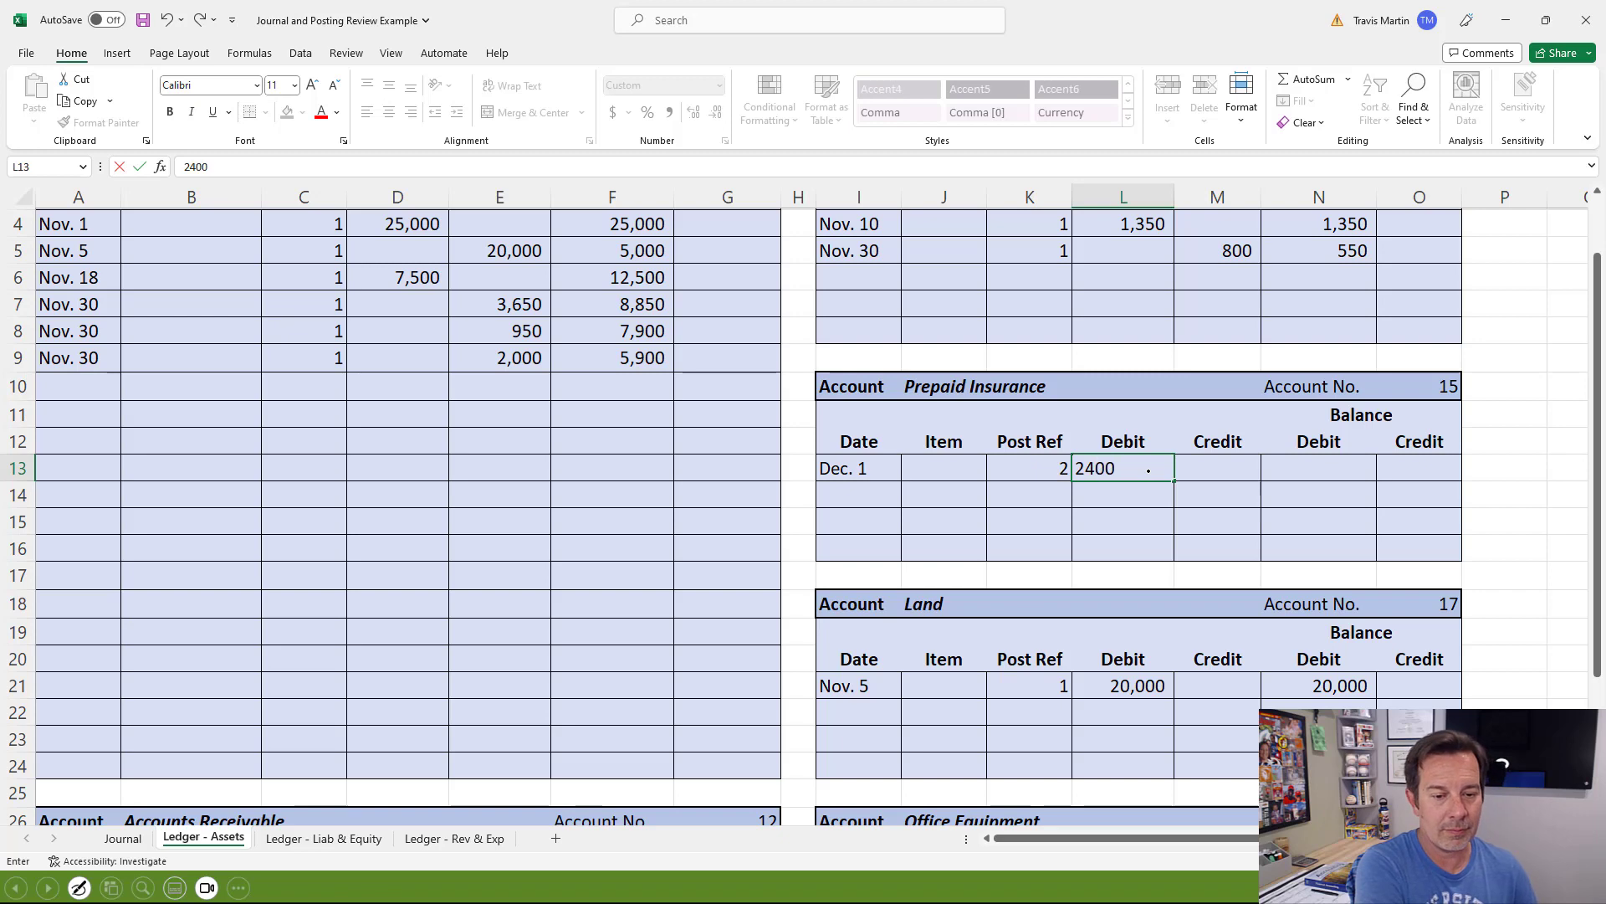
{"action": "key", "text": "Tab"}
{"action": "key", "text": "Tab"}
{"action": "type", "text": "2400"}
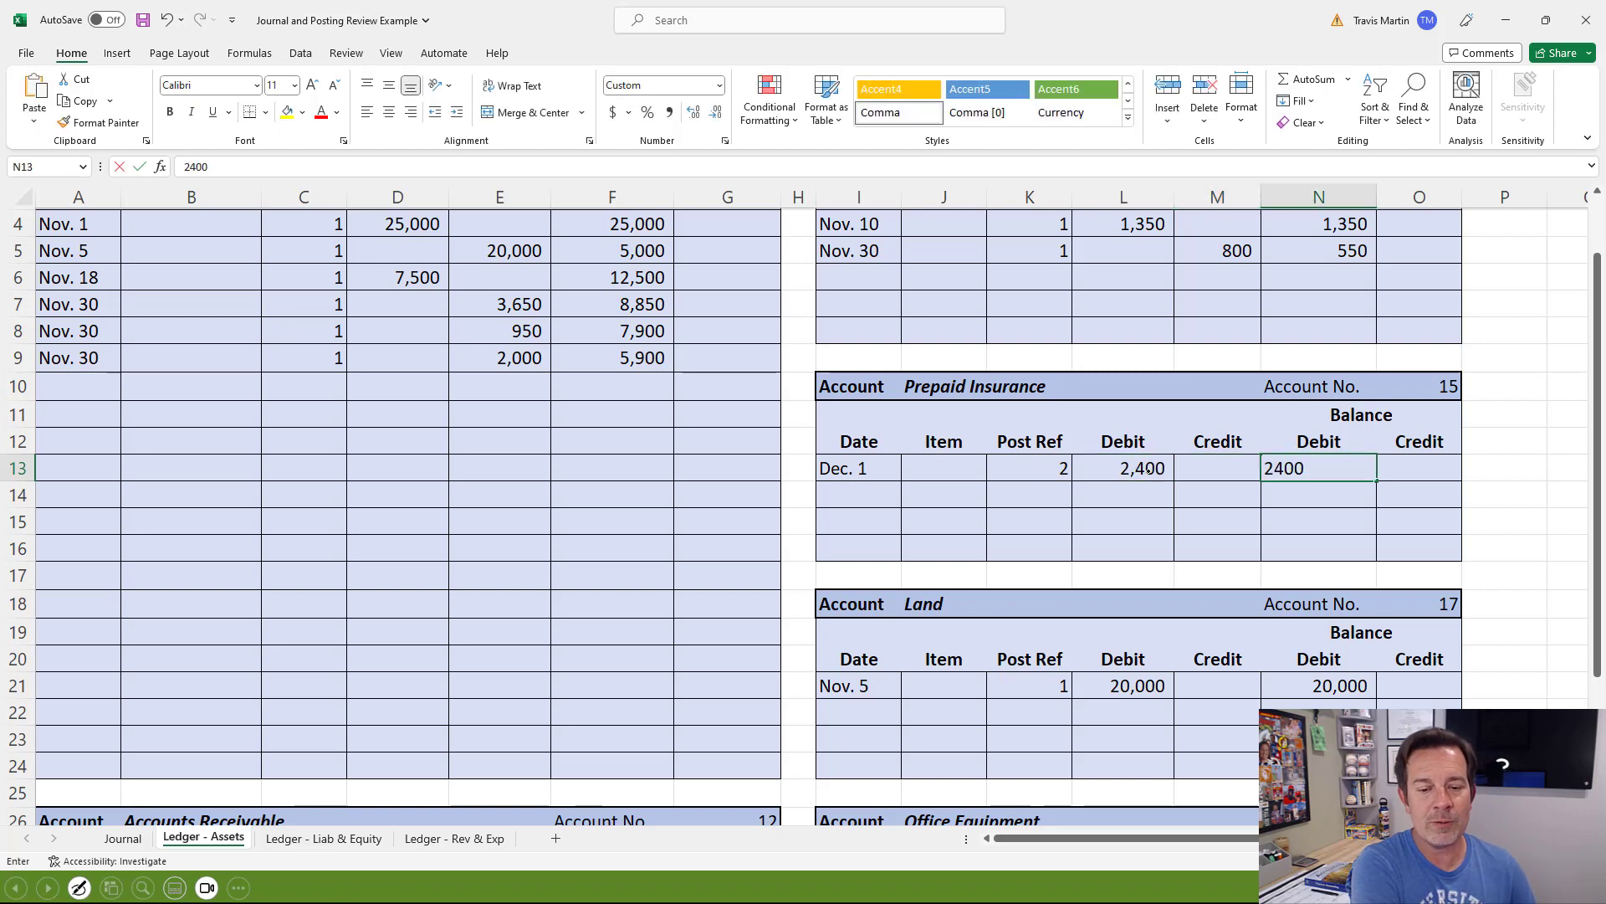
{"action": "key", "text": "Return"}
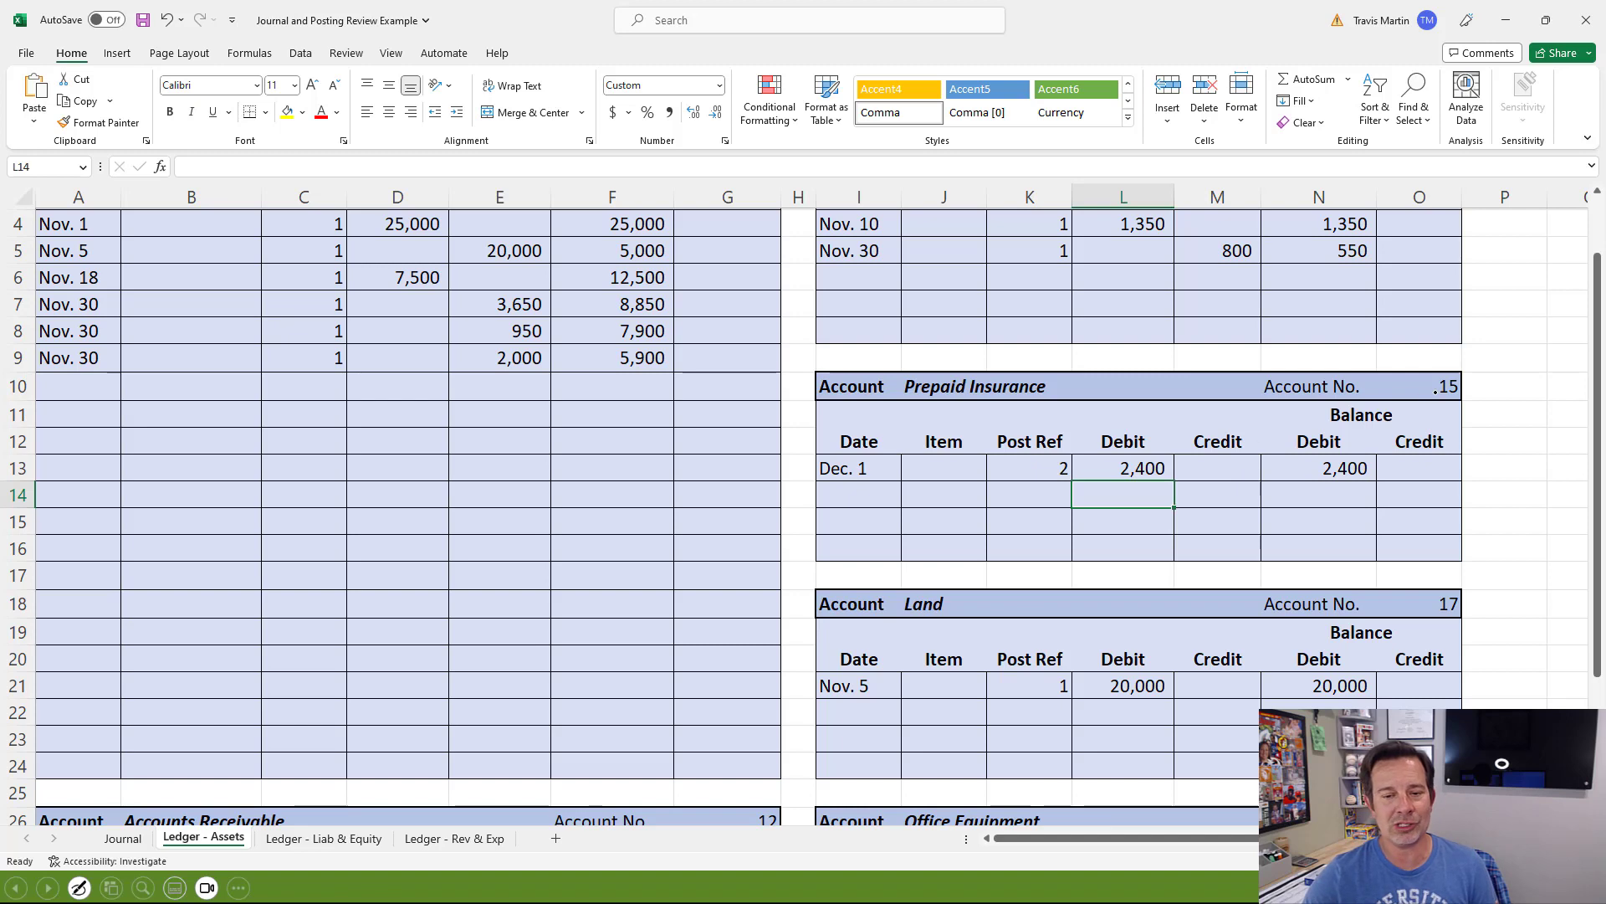
- Enter Post Ref 15 beside Prepaid Insurance in the journal
{"action": "left_click", "coordinate": [1412, 396]}
{"action": "left_click", "coordinate": [123, 837]}
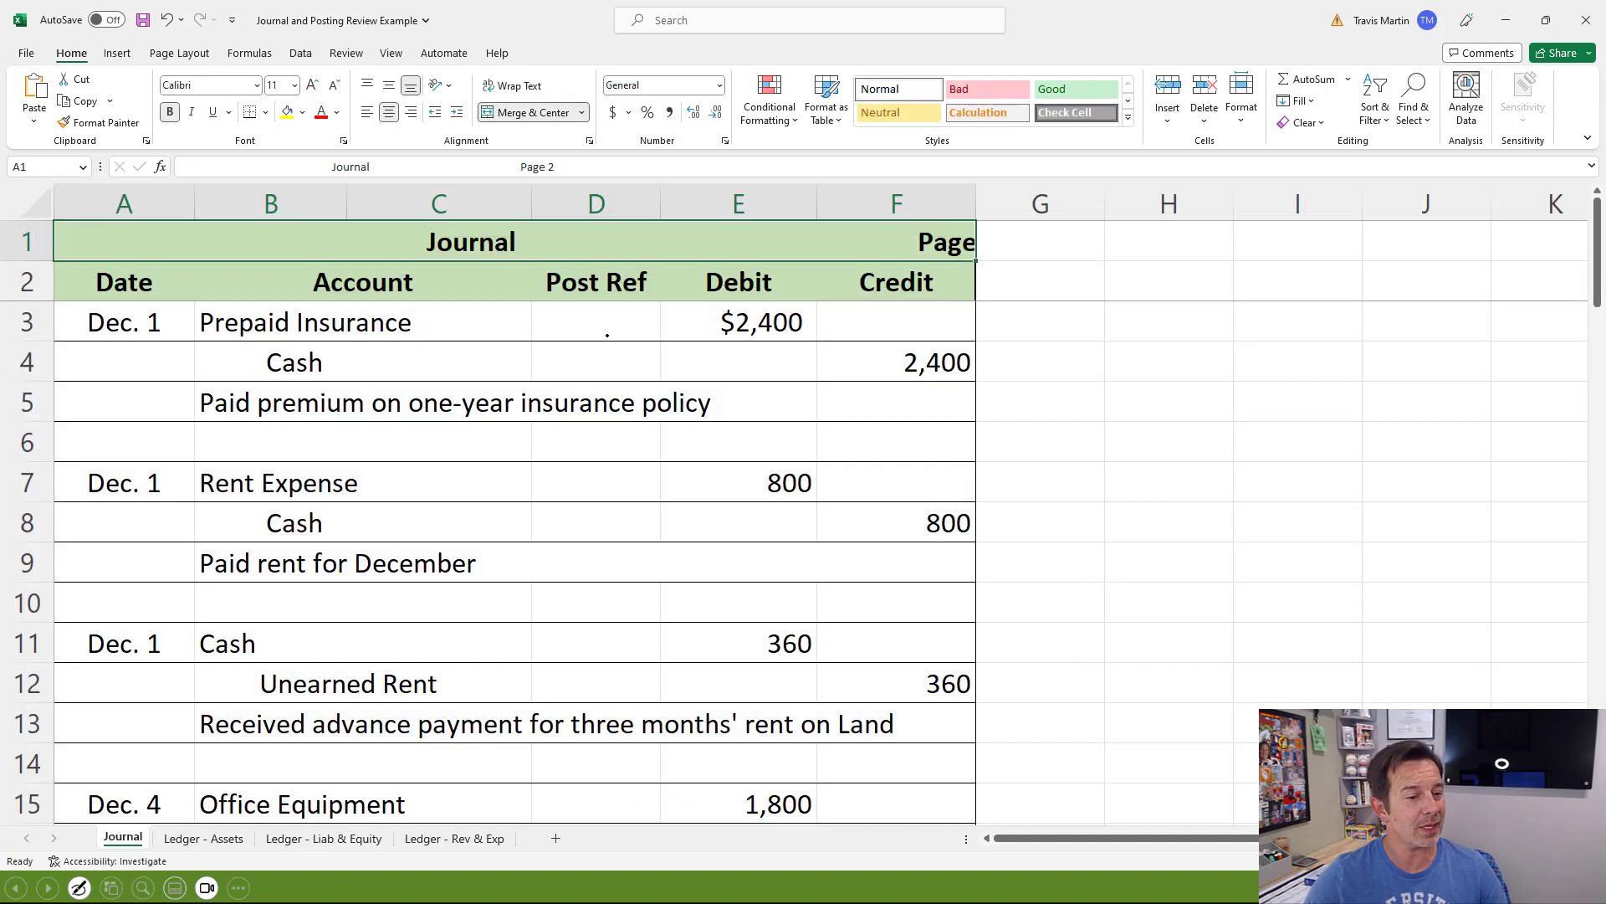
{"action": "left_click", "coordinate": [622, 328]}
{"action": "type", "text": "15"}
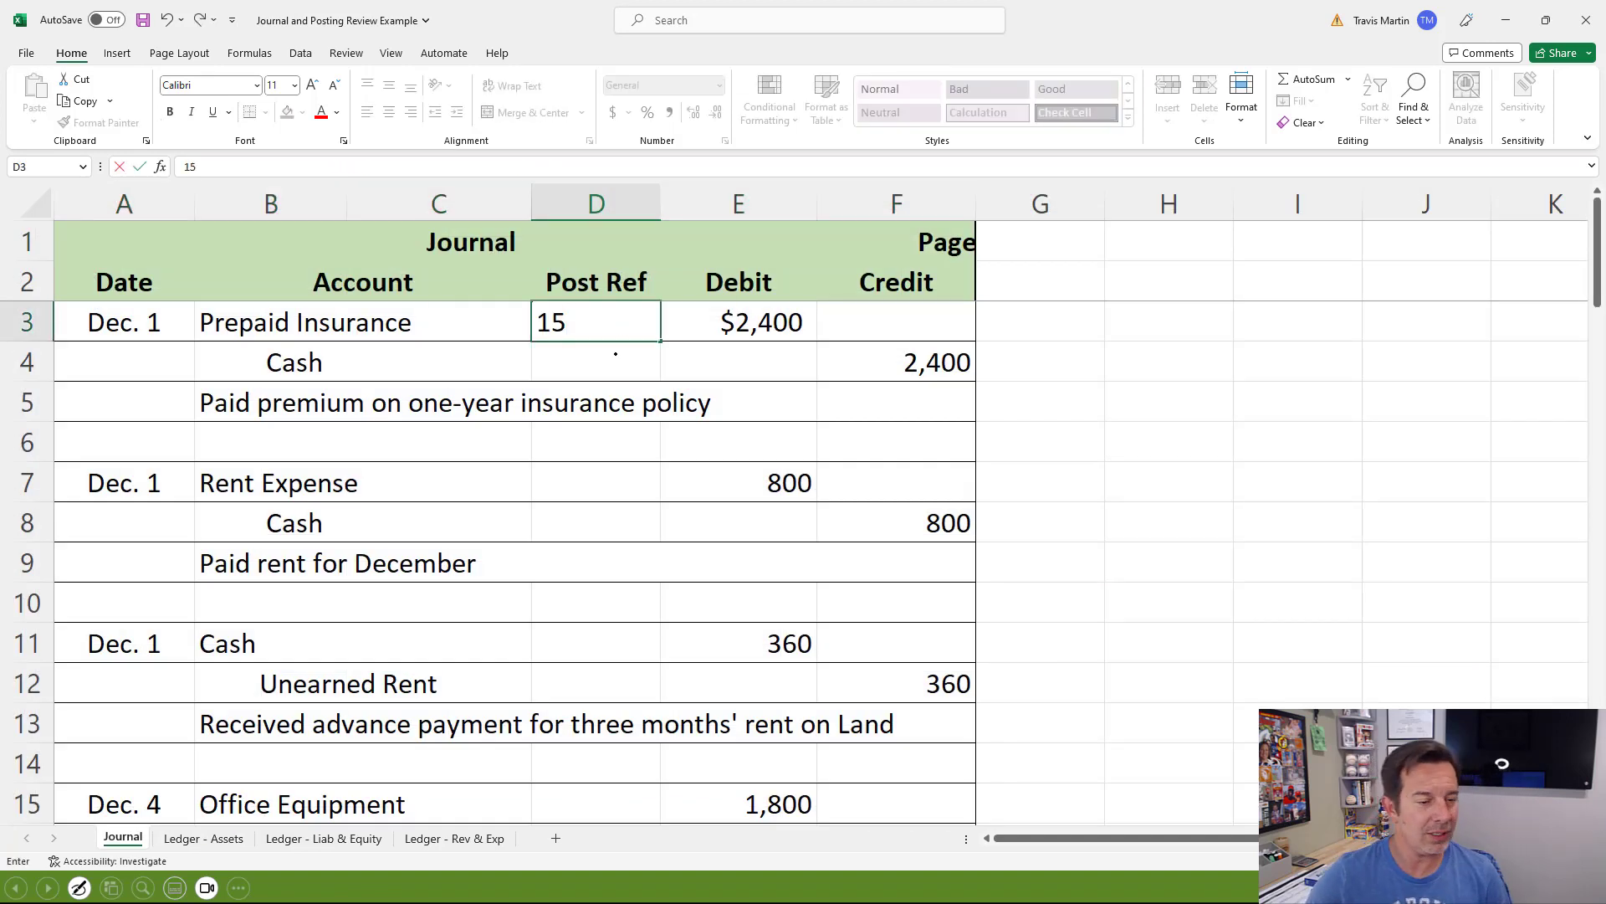
{"action": "left_click", "coordinate": [625, 353]}
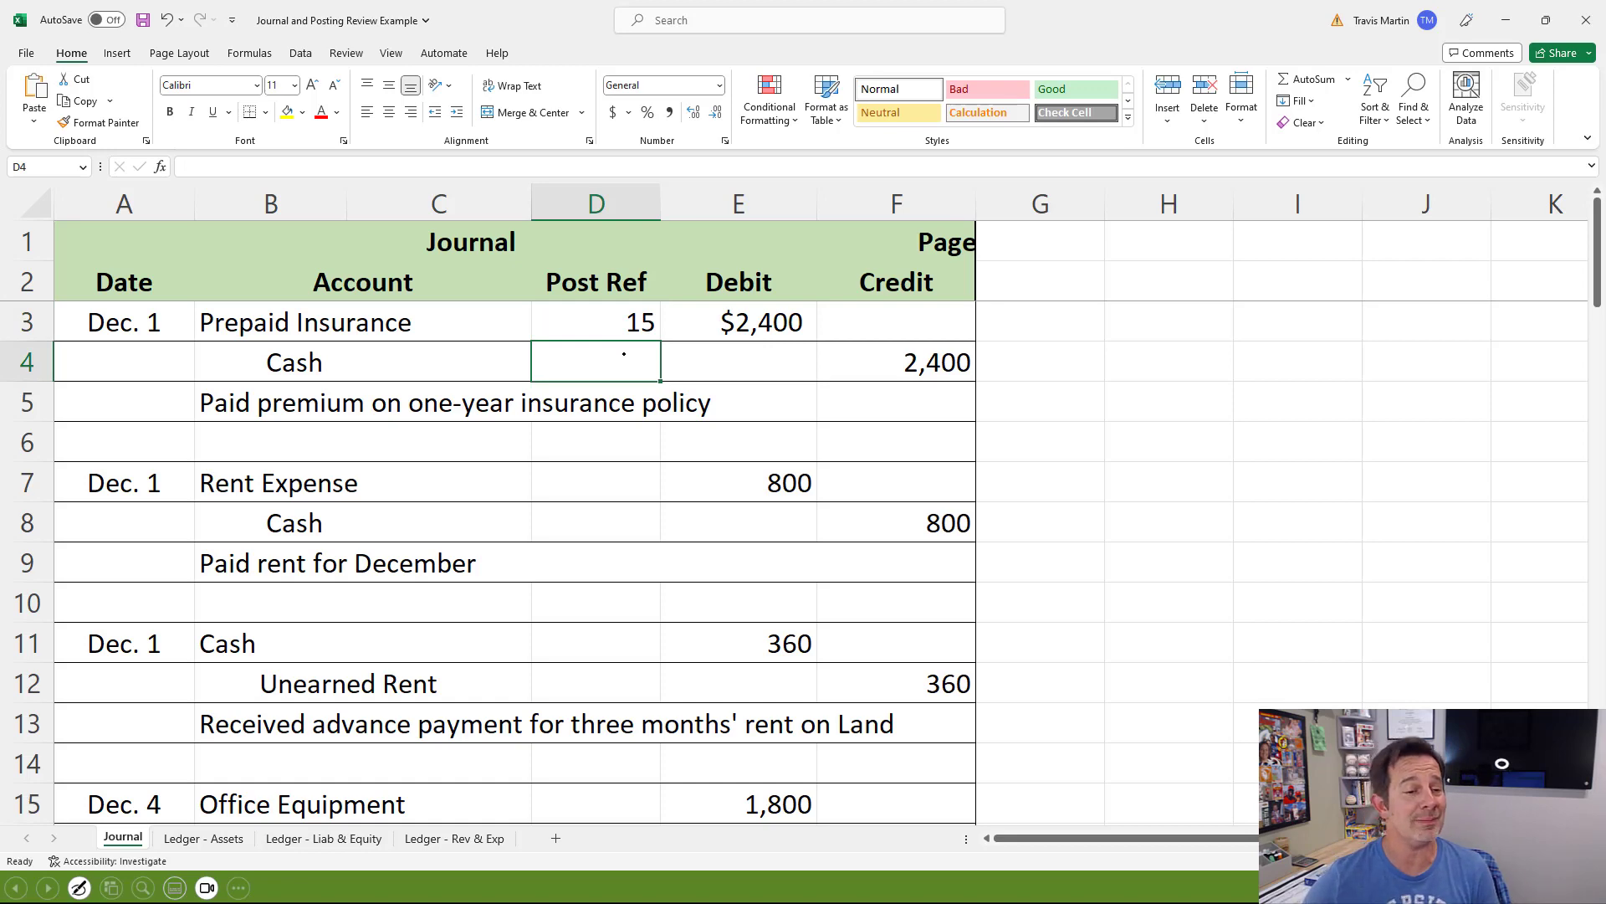
- Select the next empty date cell in the Cash ledger for the entry's Cash line
{"action": "left_click", "coordinate": [344, 361]}
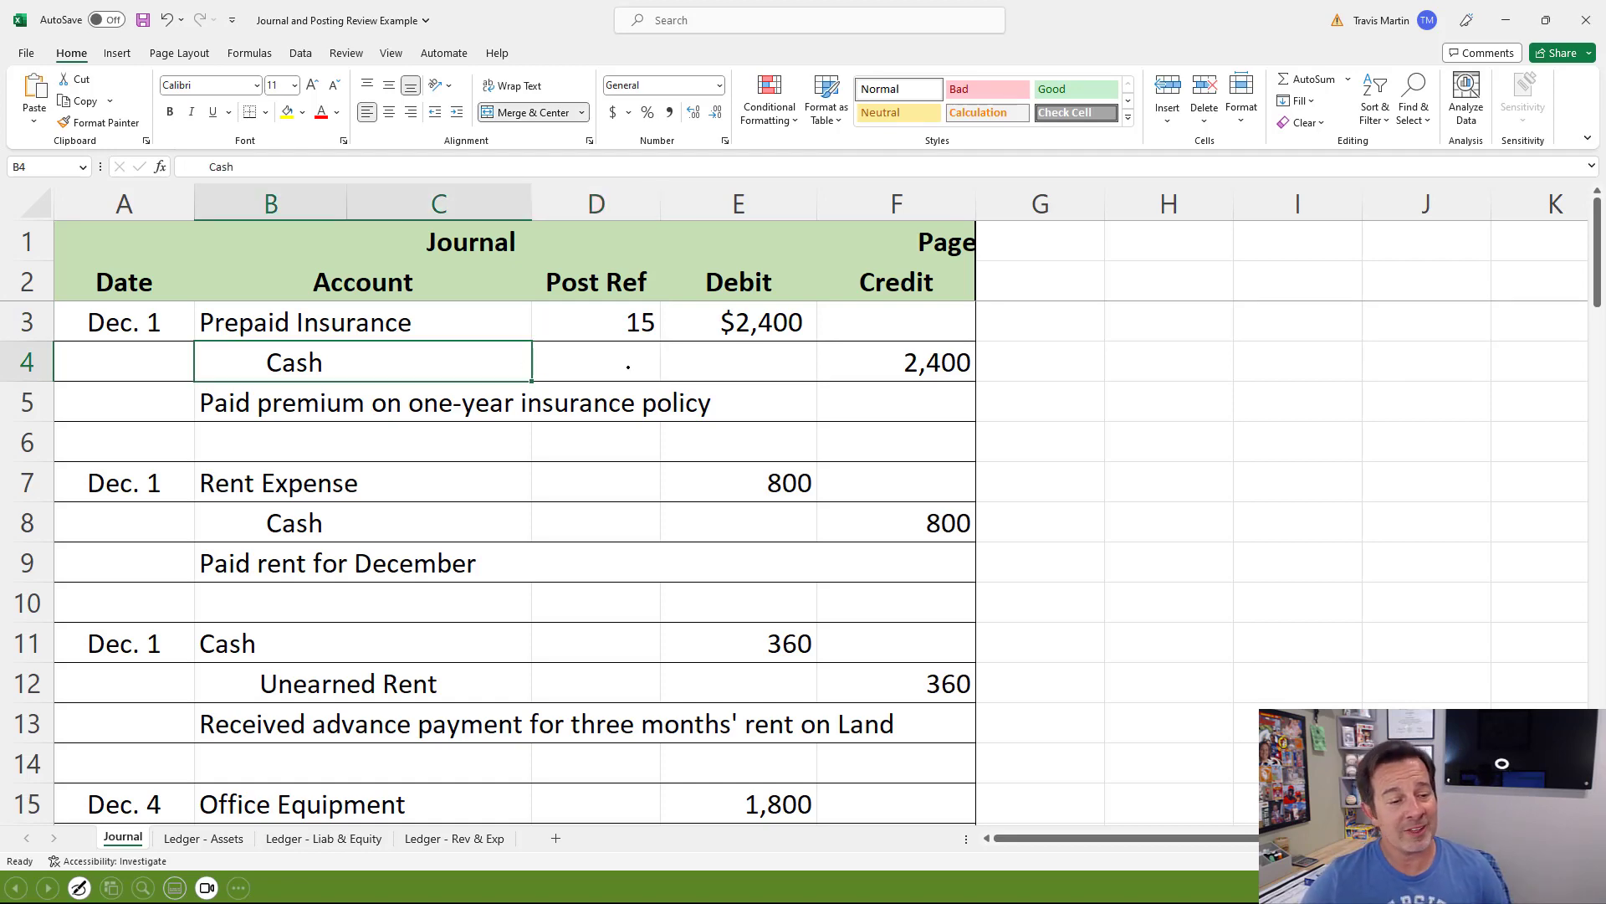
{"action": "left_click", "coordinate": [621, 358]}
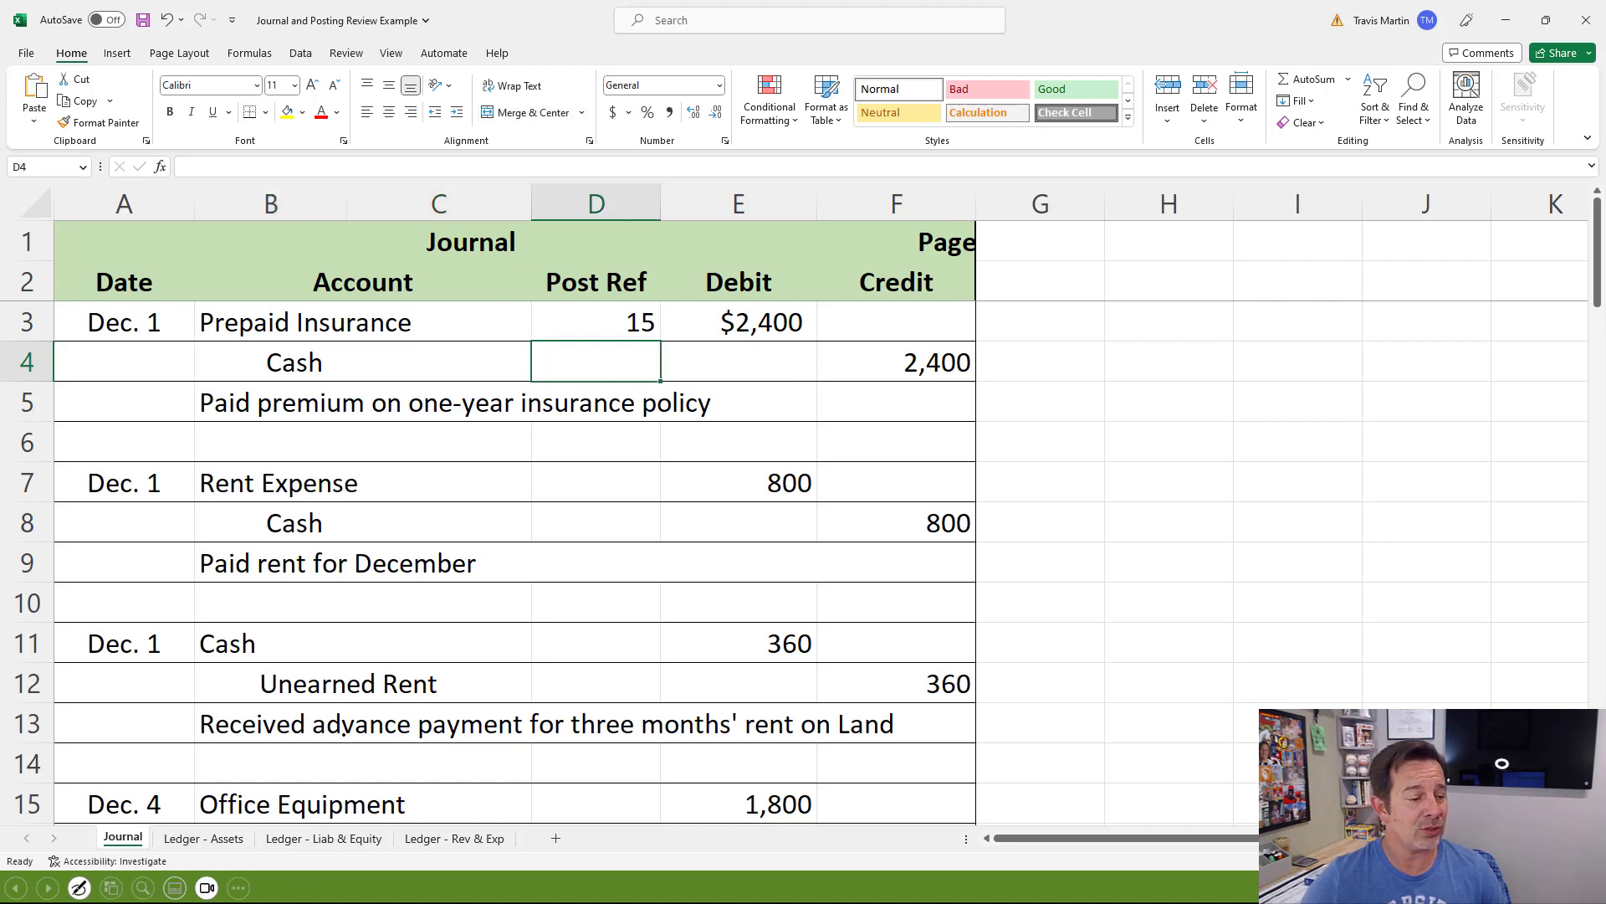
{"action": "left_click", "coordinate": [203, 837]}
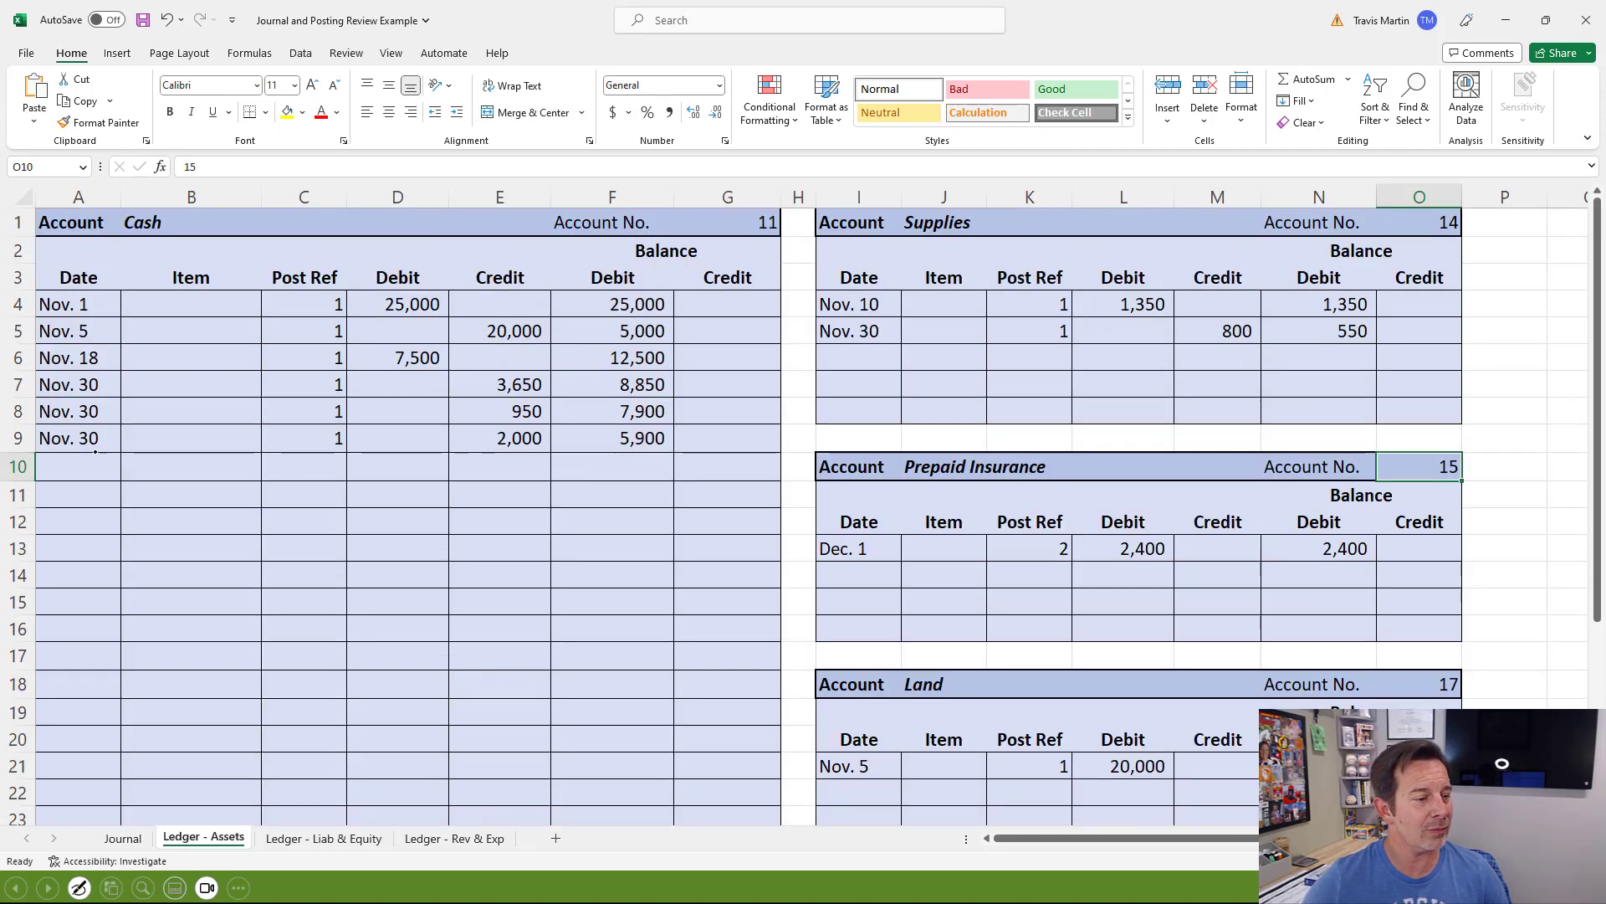
{"action": "left_click", "coordinate": [70, 465]}
- Add a Cash ledger row: Dec. 1, Post Ref 2, 2,400 credit, 3,500 balance
{"action": "type", "text": "Dec. 1"}
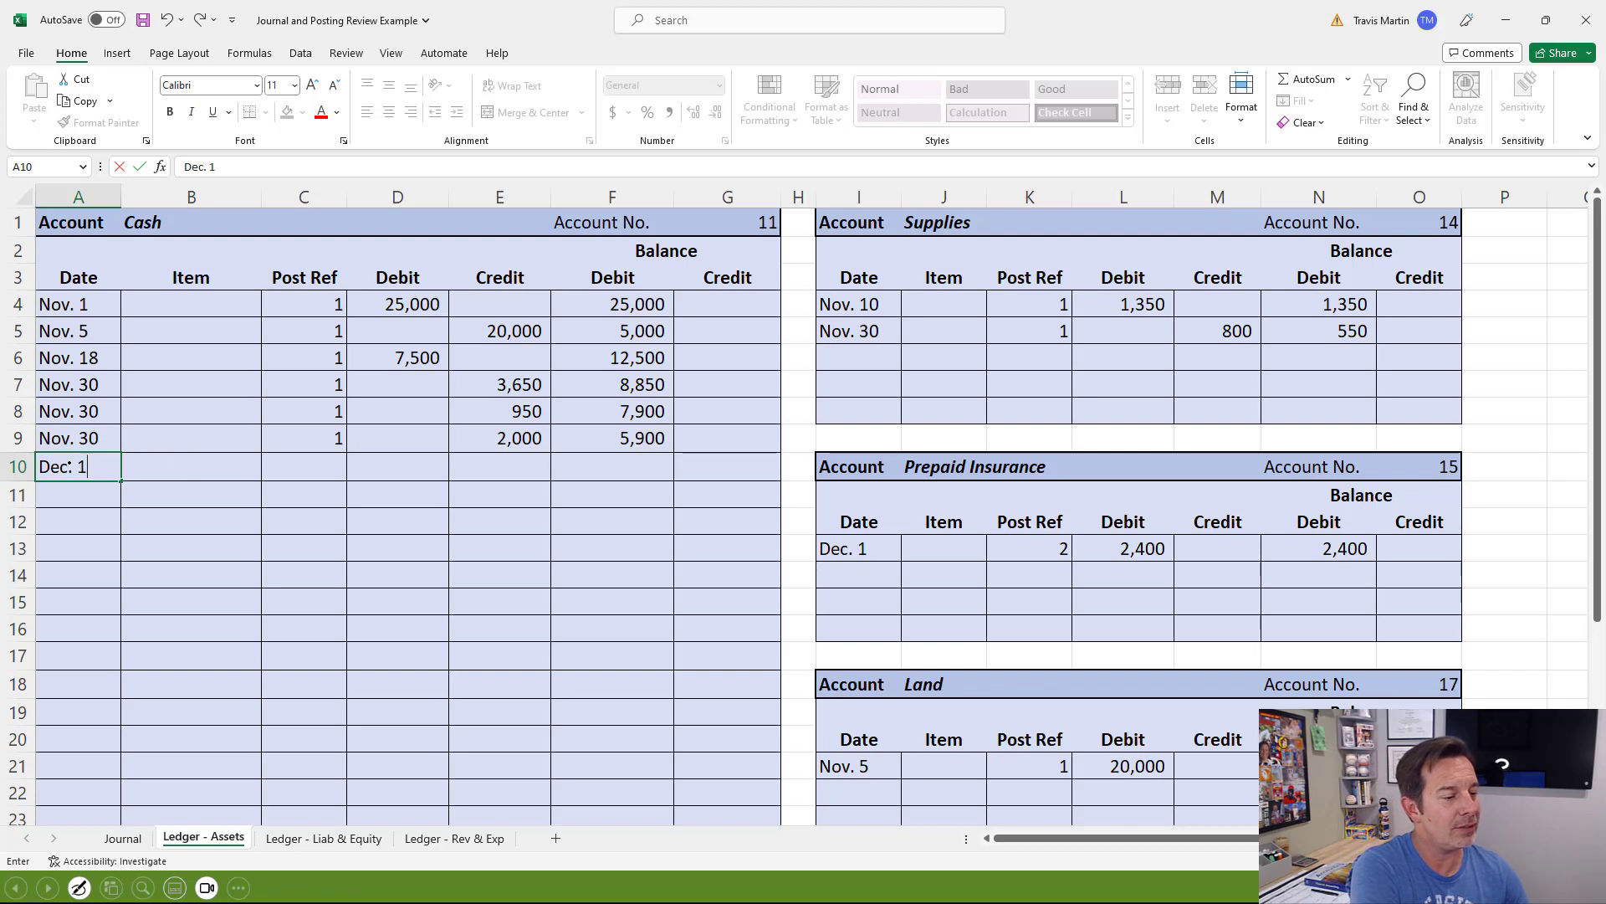
{"action": "key", "text": "Tab"}
{"action": "key", "text": "Tab"}
{"action": "type", "text": "2"}
{"action": "key", "text": "Tab"}
{"action": "key", "text": "Tab"}
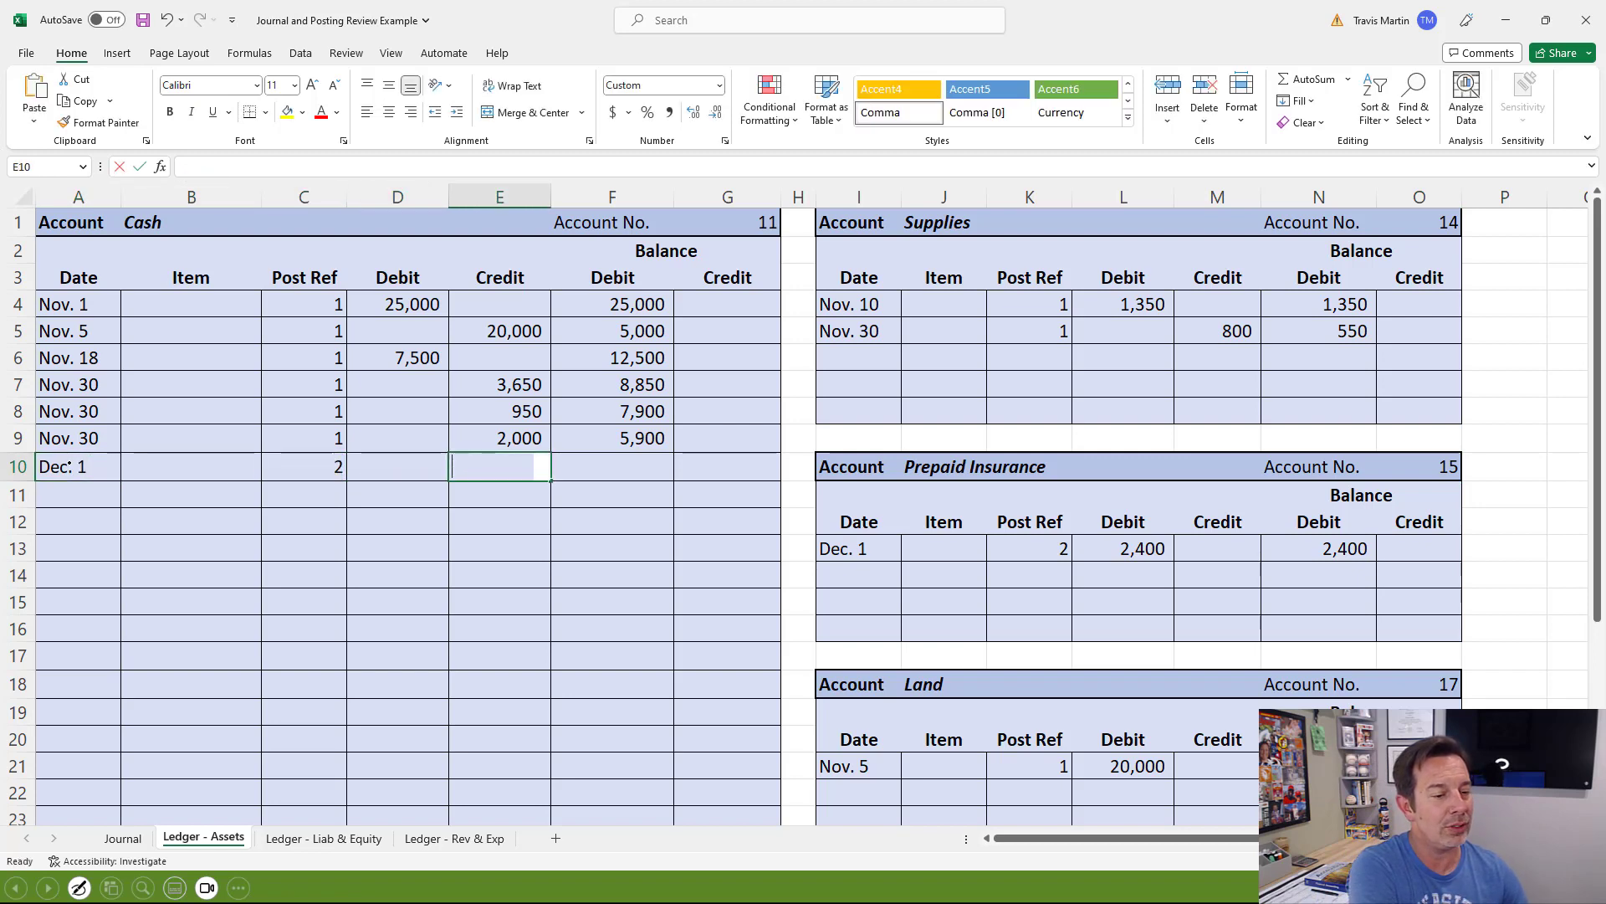
{"action": "type", "text": "2,400"}
{"action": "key", "text": "Tab"}
{"action": "type", "text": "3,500"}
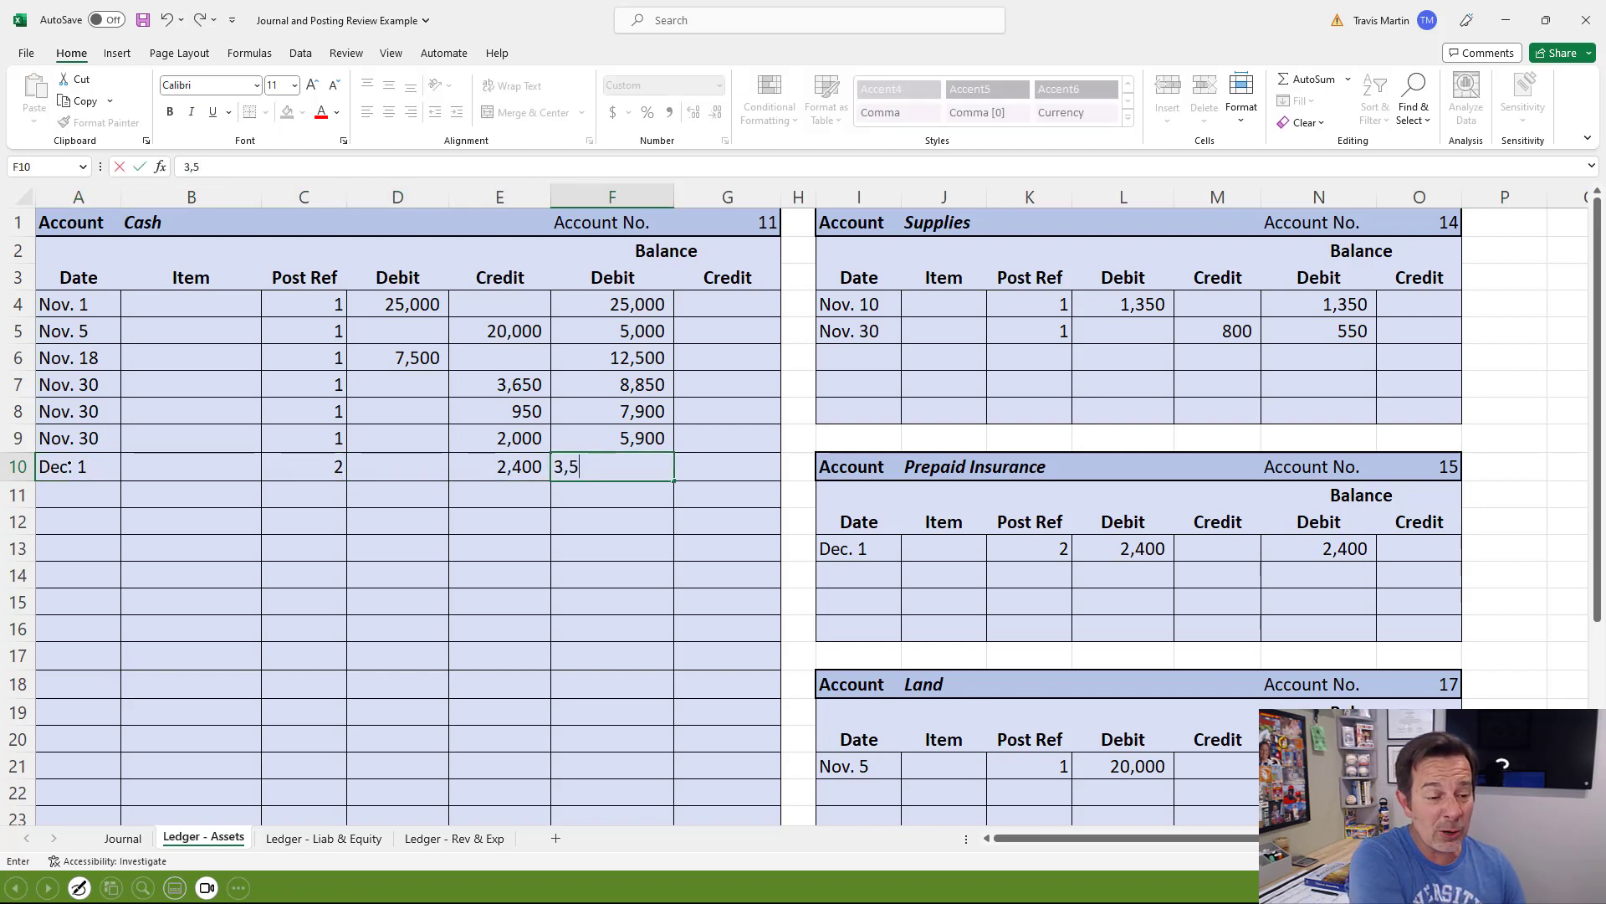
{"action": "key", "text": "Return"}
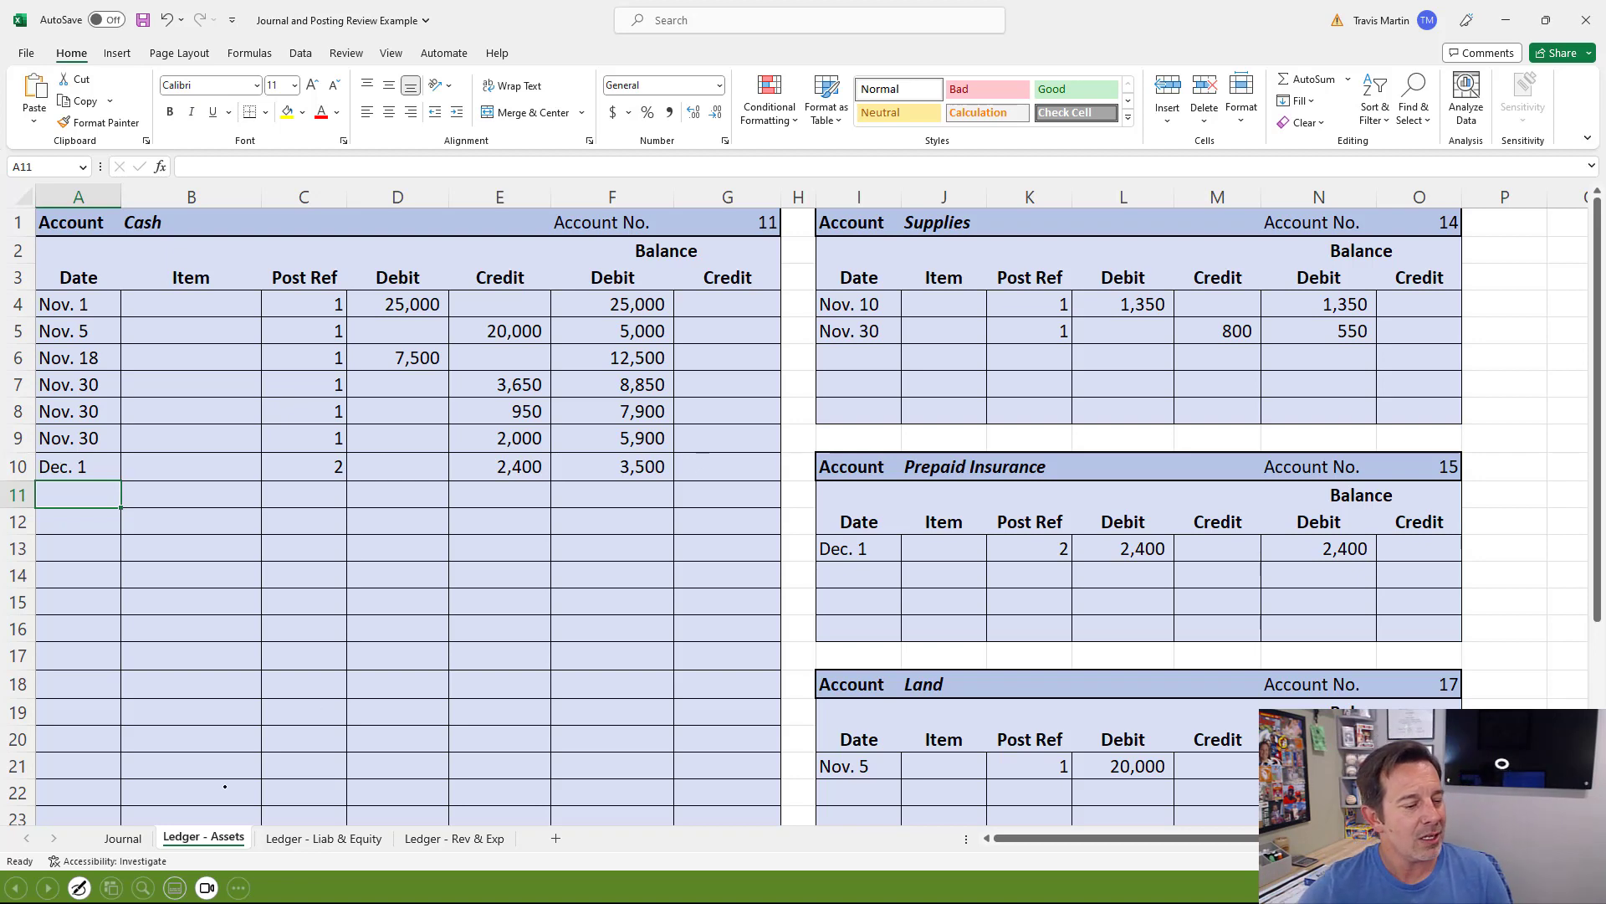
- Enter Post Ref 11 on the journal's Cash line
{"action": "left_click", "coordinate": [123, 837]}
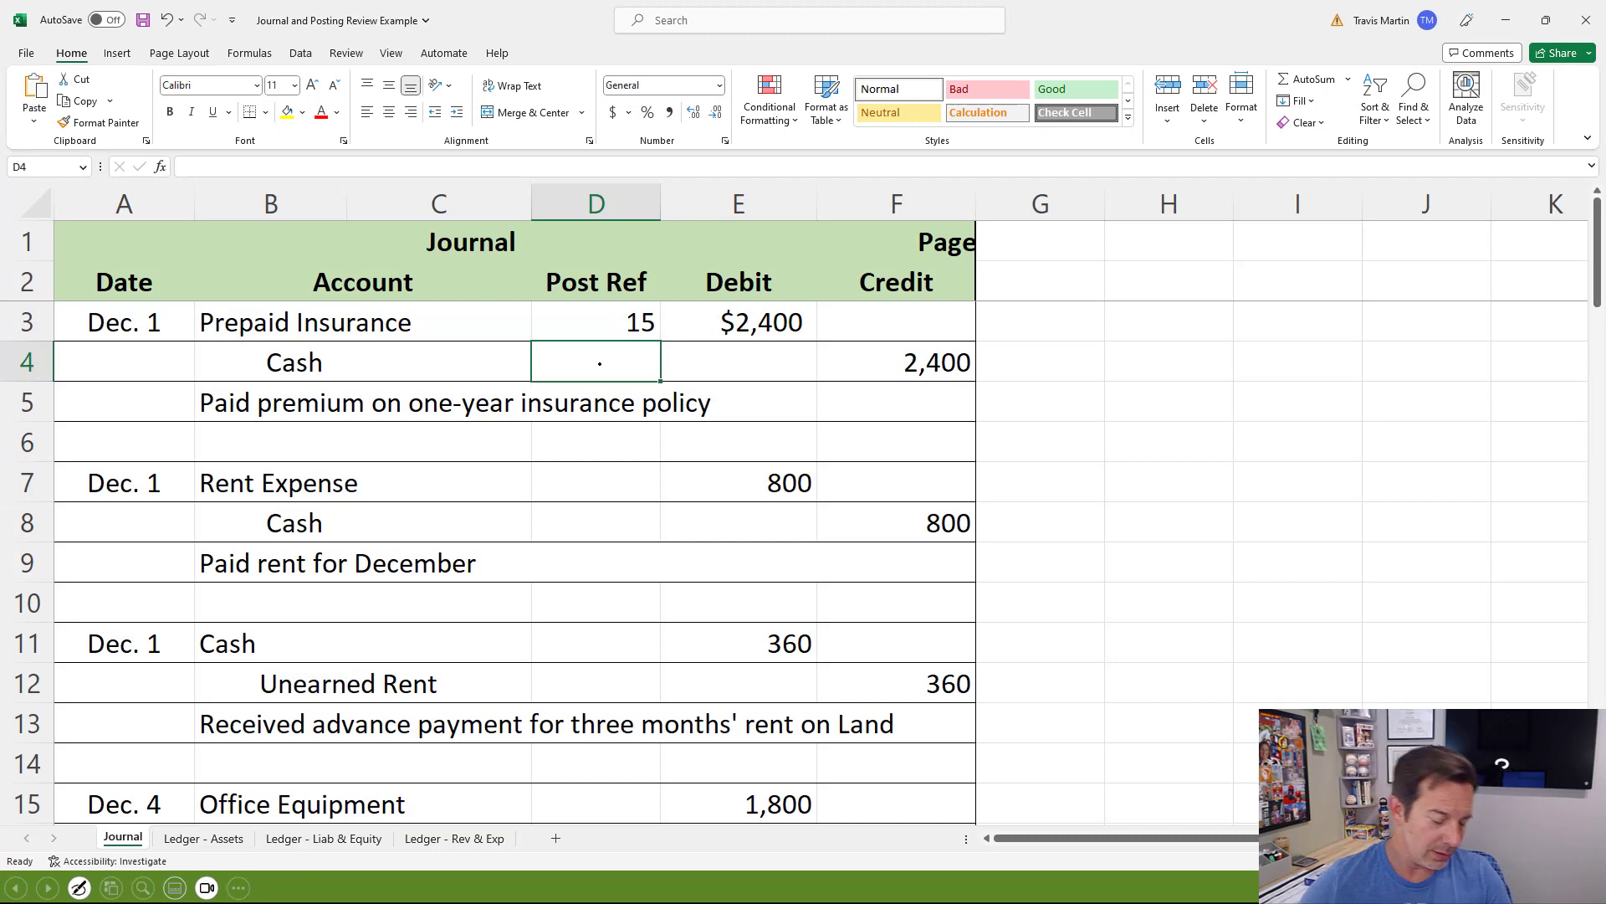
{"action": "type", "text": "11"}
{"action": "key", "text": "Return"}
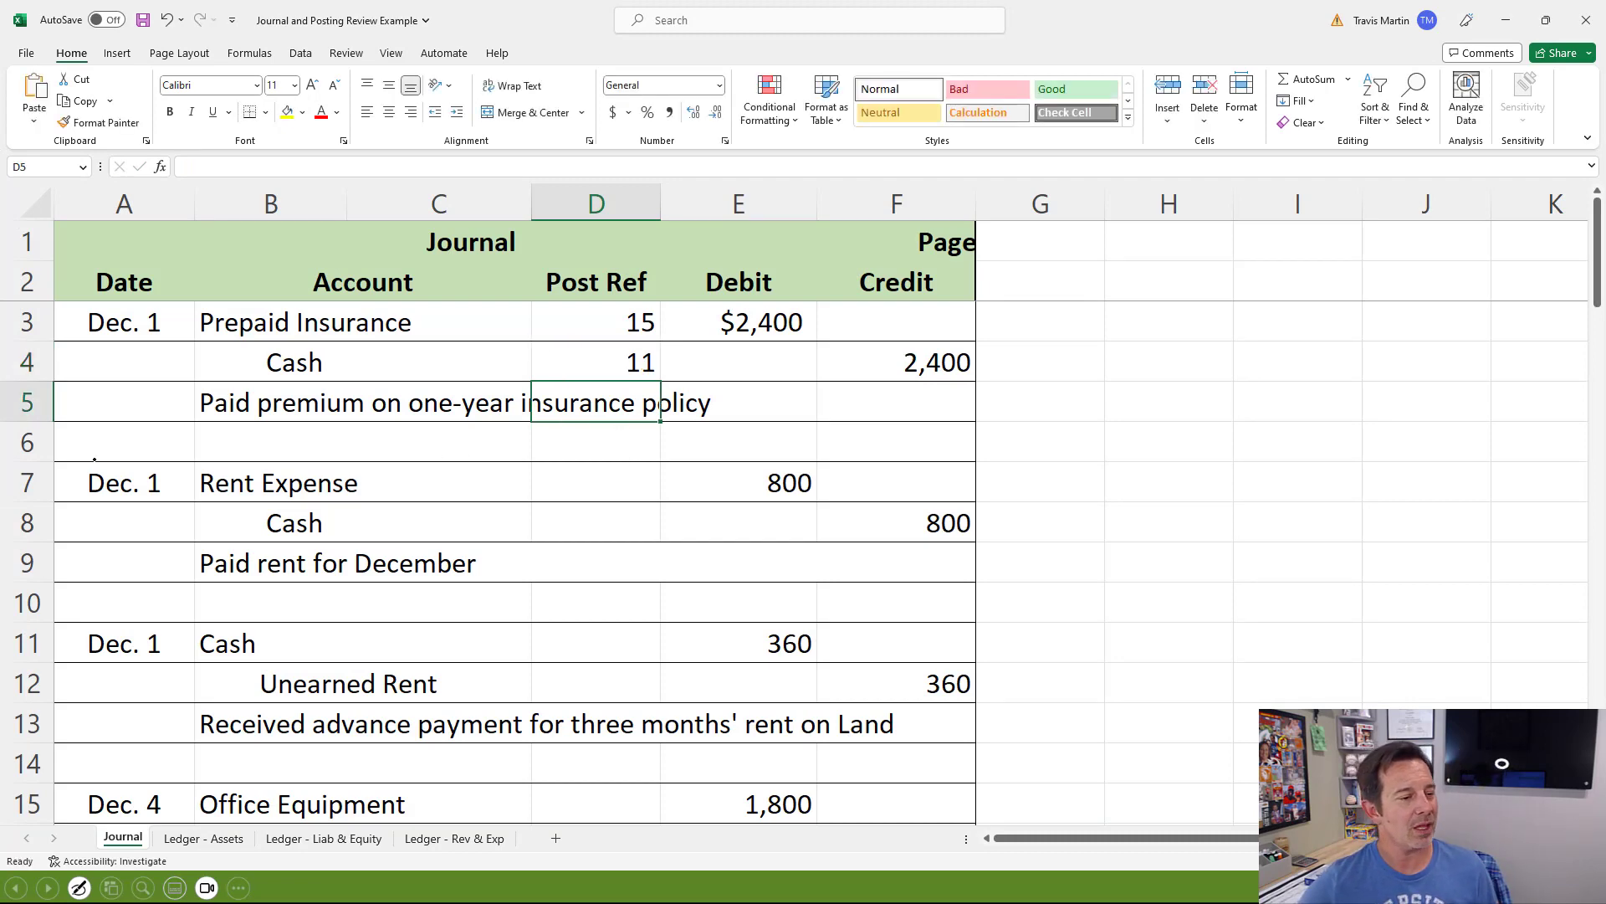
{"action": "left_click", "coordinate": [352, 494]}
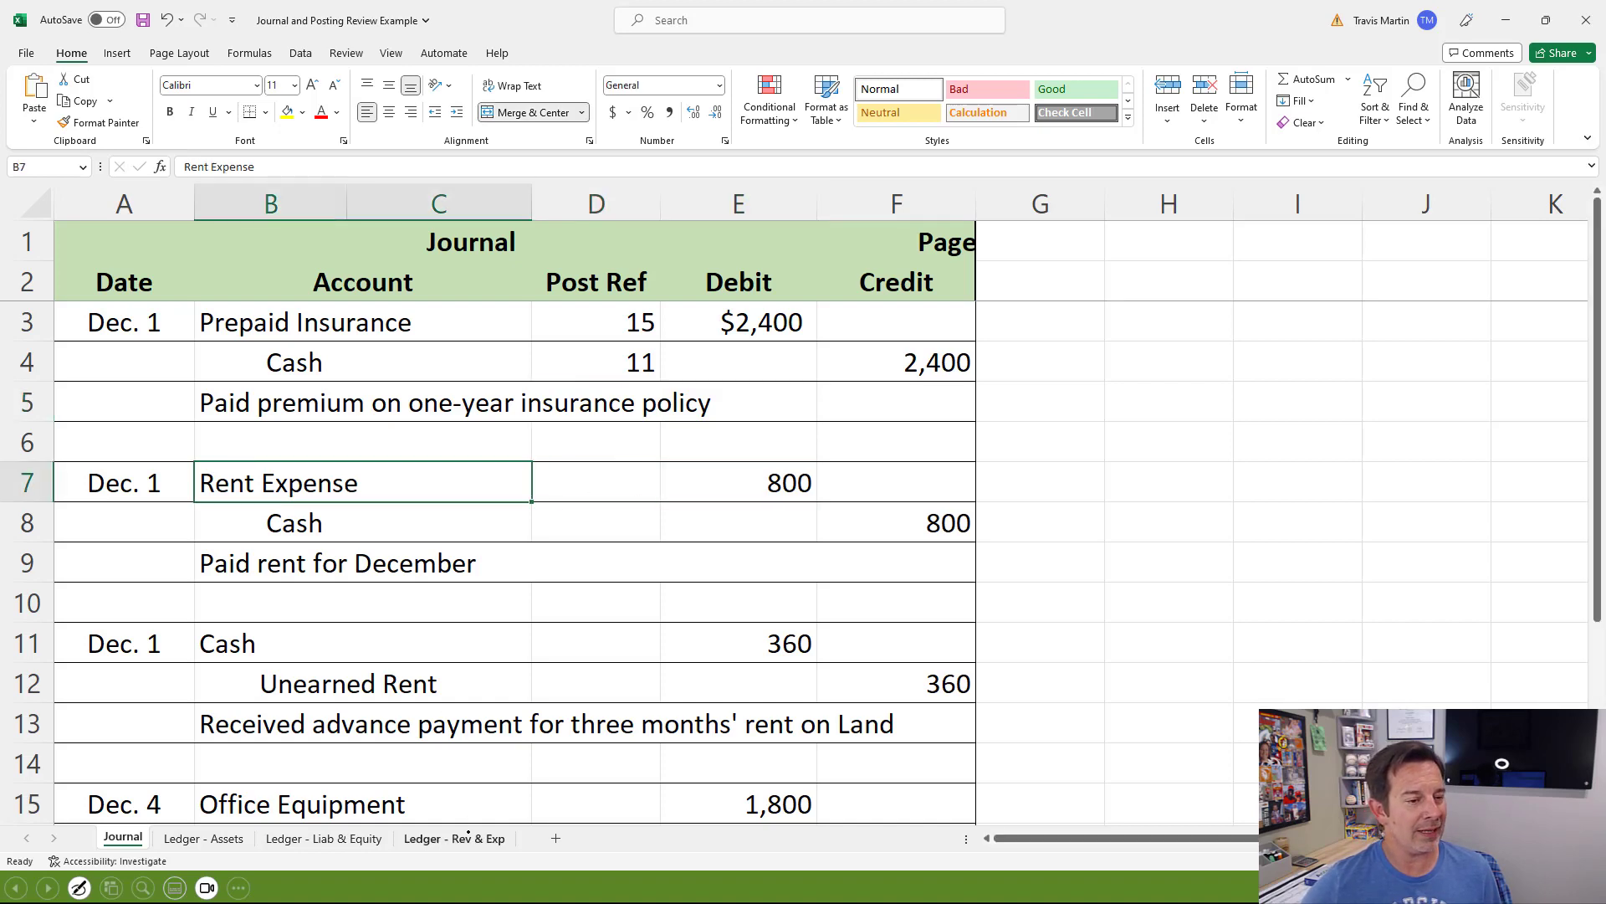
- Post Dec. 1 to Rent Expense: Post Ref 2, 800 debit, 1,600 balance
{"action": "left_click", "coordinate": [467, 837]}
{"action": "left_click", "coordinate": [598, 634]}
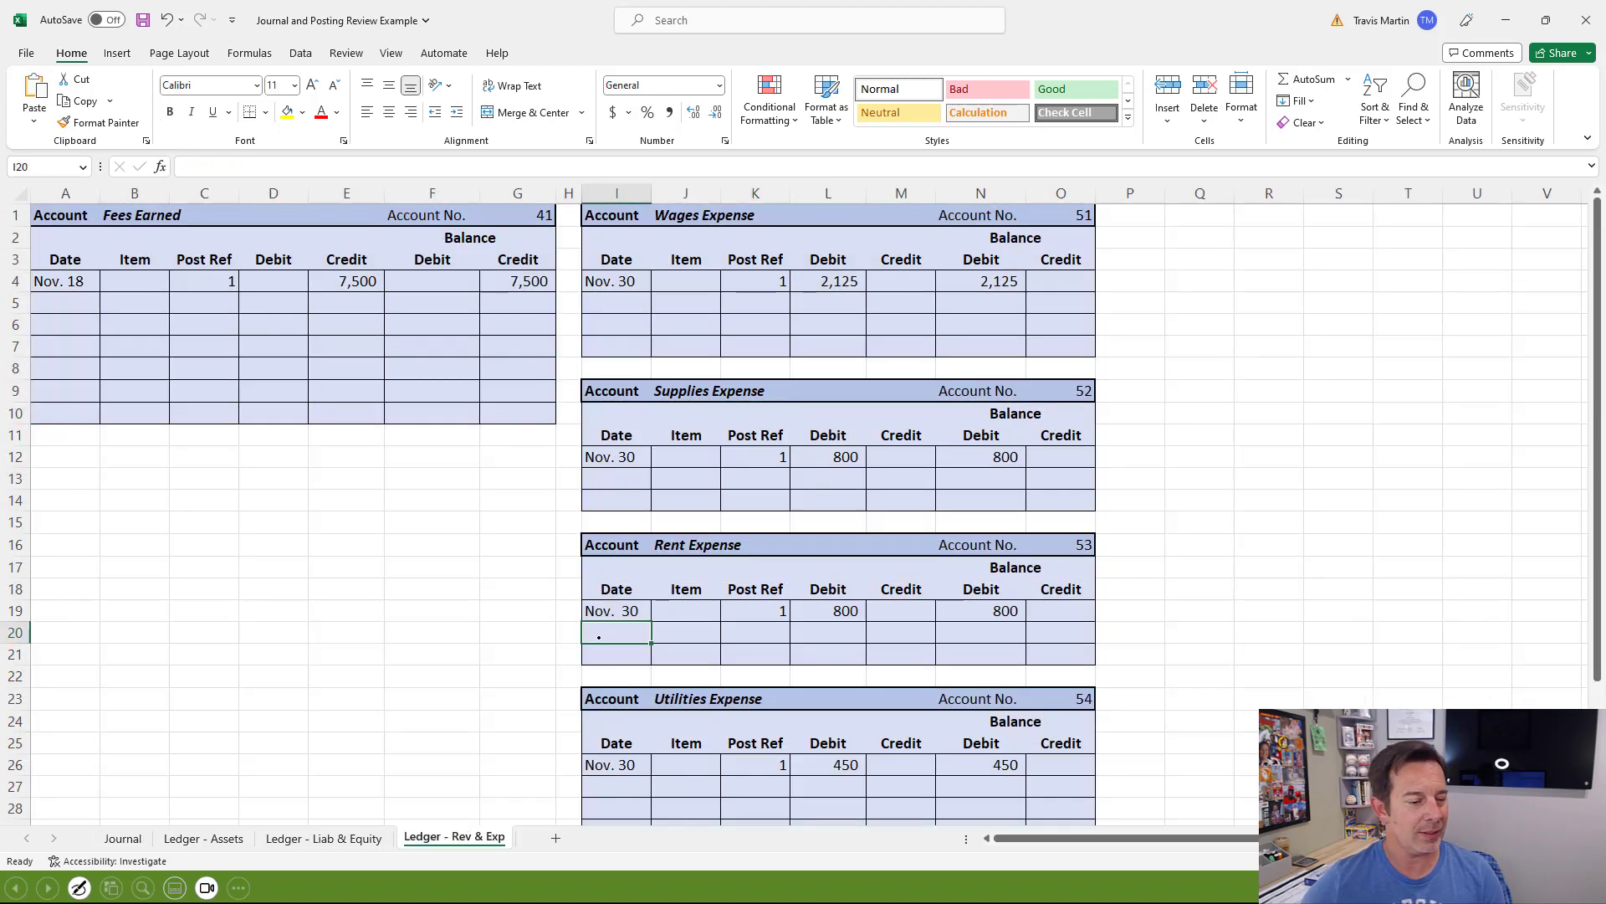
{"action": "type", "text": "Dec. 1"}
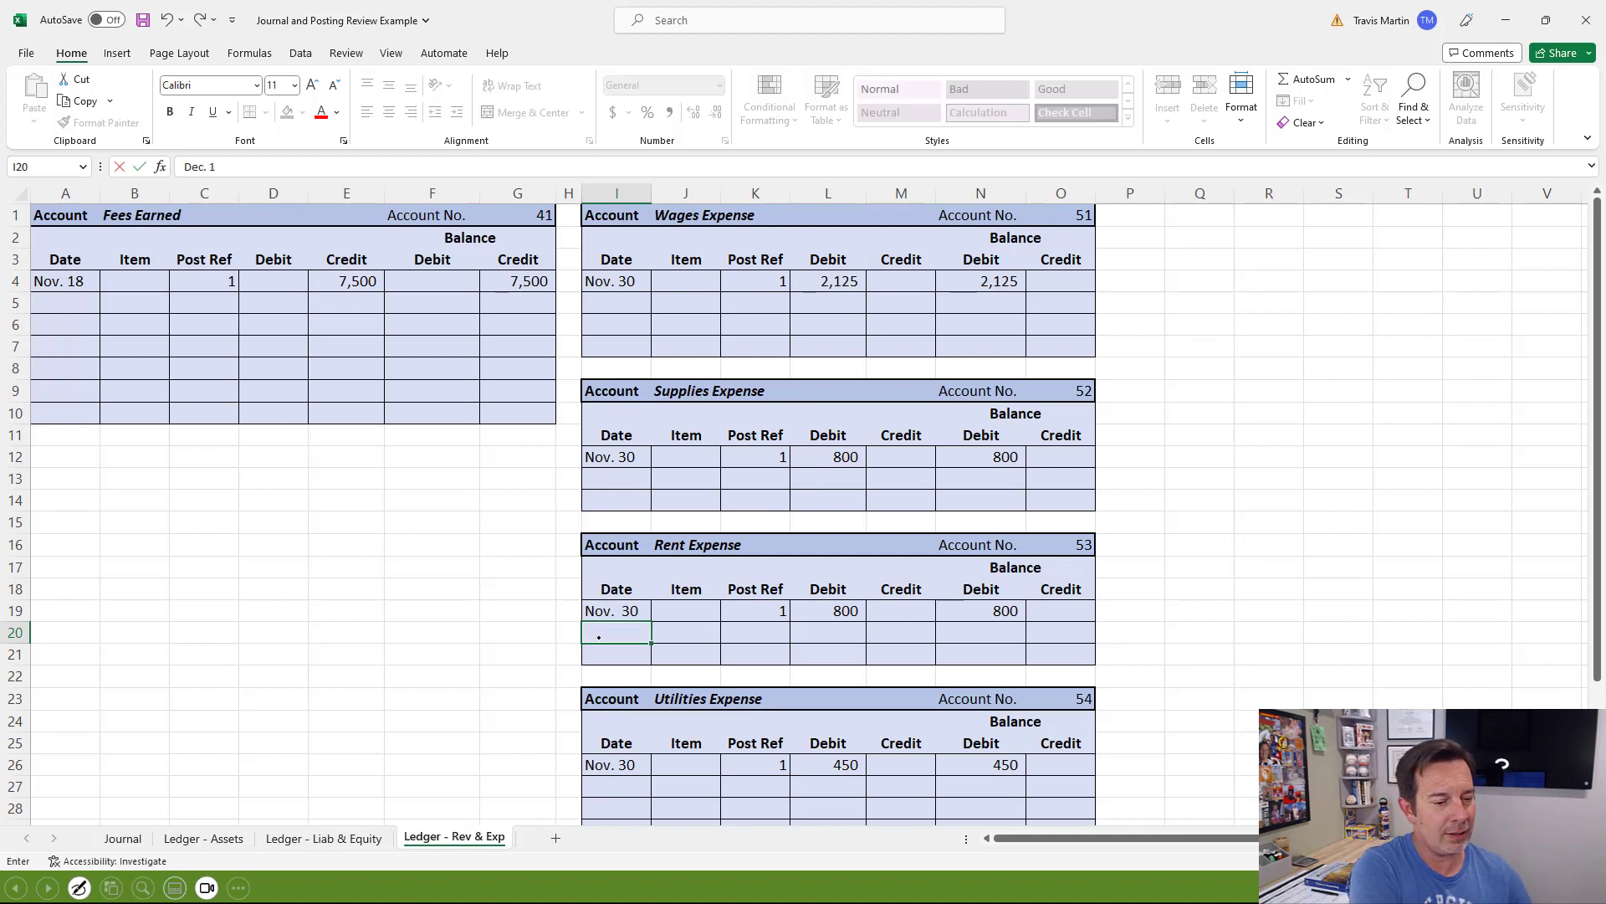
{"action": "key", "text": "Tab"}
{"action": "key", "text": "Tab"}
{"action": "type", "text": "2"}
{"action": "key", "text": "Tab"}
{"action": "type", "text": "800"}
{"action": "key", "text": "Tab"}
{"action": "key", "text": "Tab"}
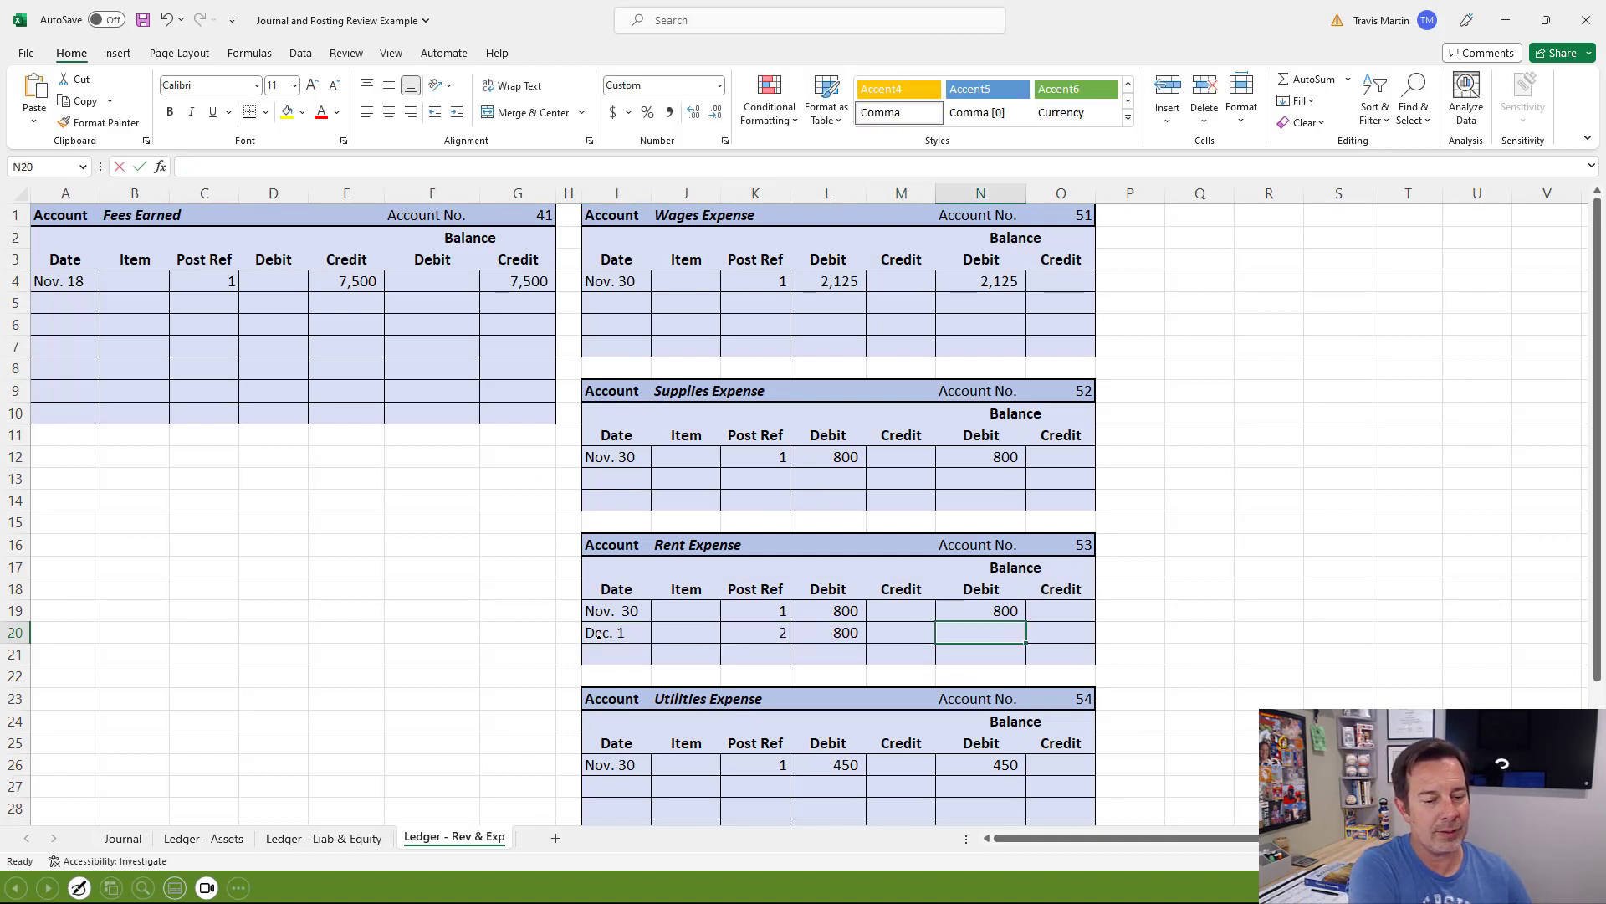
{"action": "type", "text": "1600"}
{"action": "key", "text": "Return"}
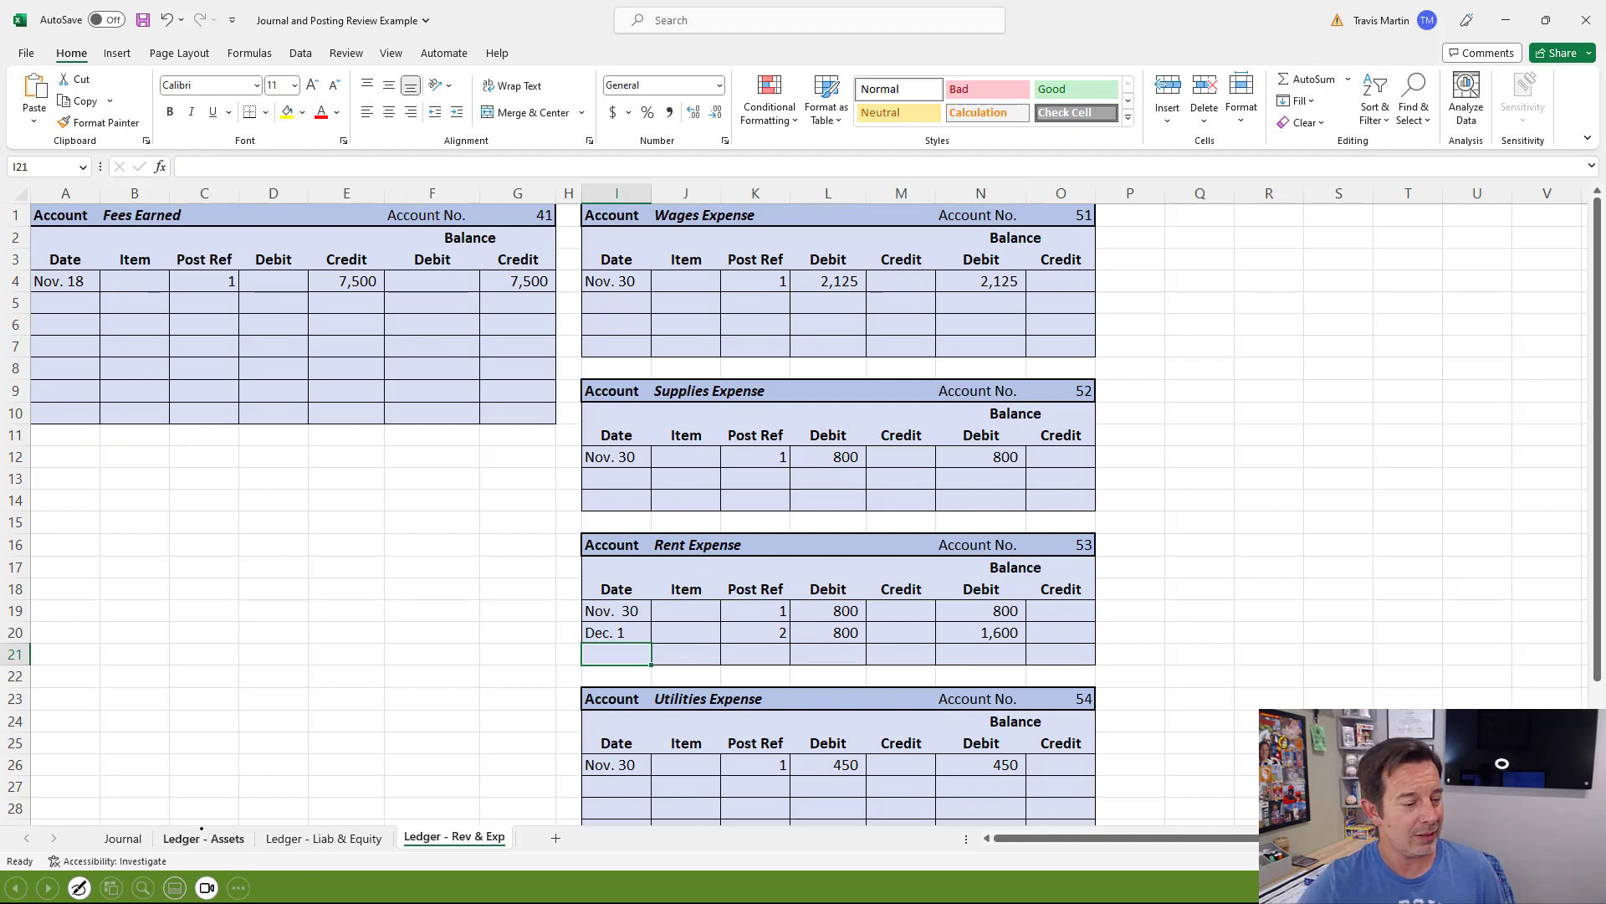
- Enter Post Ref 53 beside Rent Expense in the journal
{"action": "left_click", "coordinate": [123, 838]}
{"action": "double_click", "coordinate": [570, 476]}
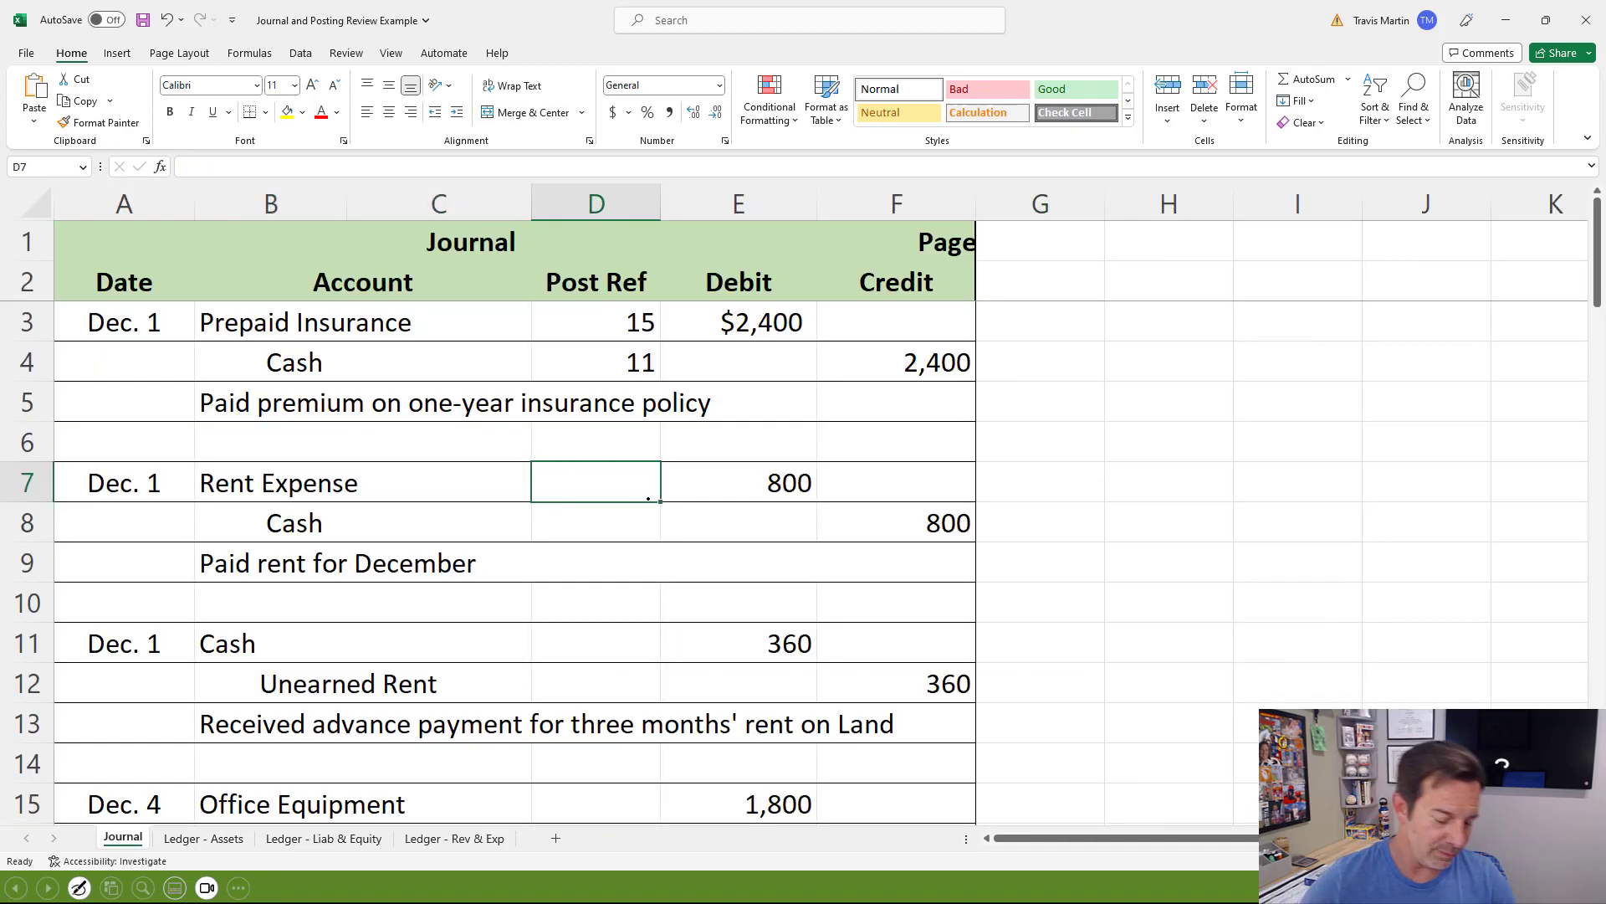
{"action": "type", "text": "53"}
{"action": "key", "text": "Return"}
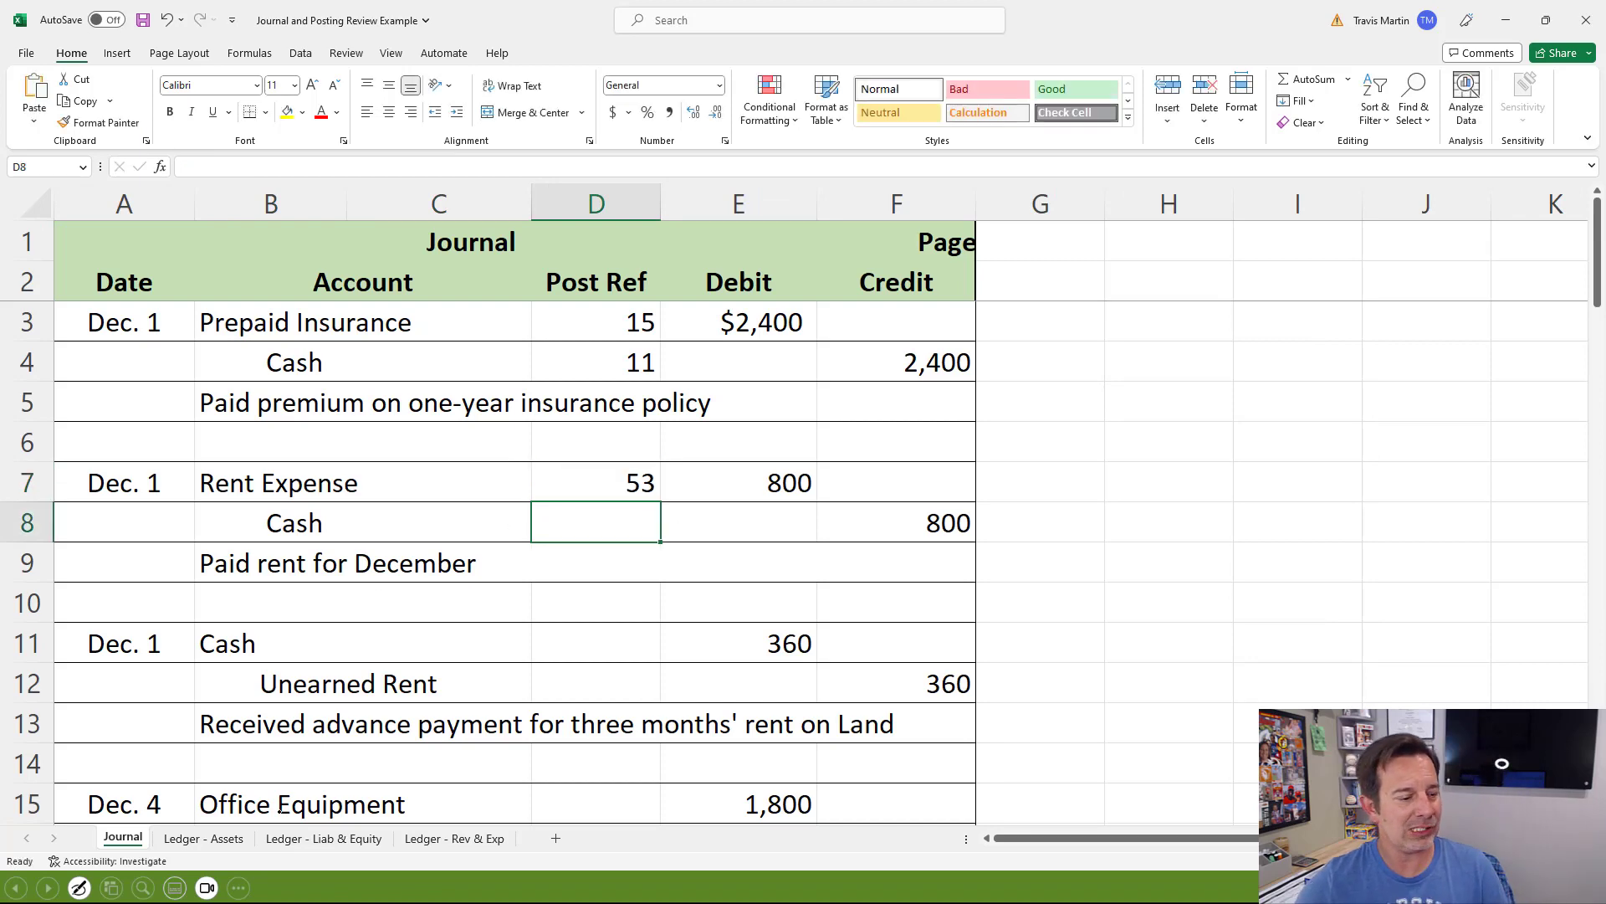
- Add a second Cash ledger row with Dec. 1, Post Ref 2 and an 800 credit
{"action": "left_click", "coordinate": [203, 837]}
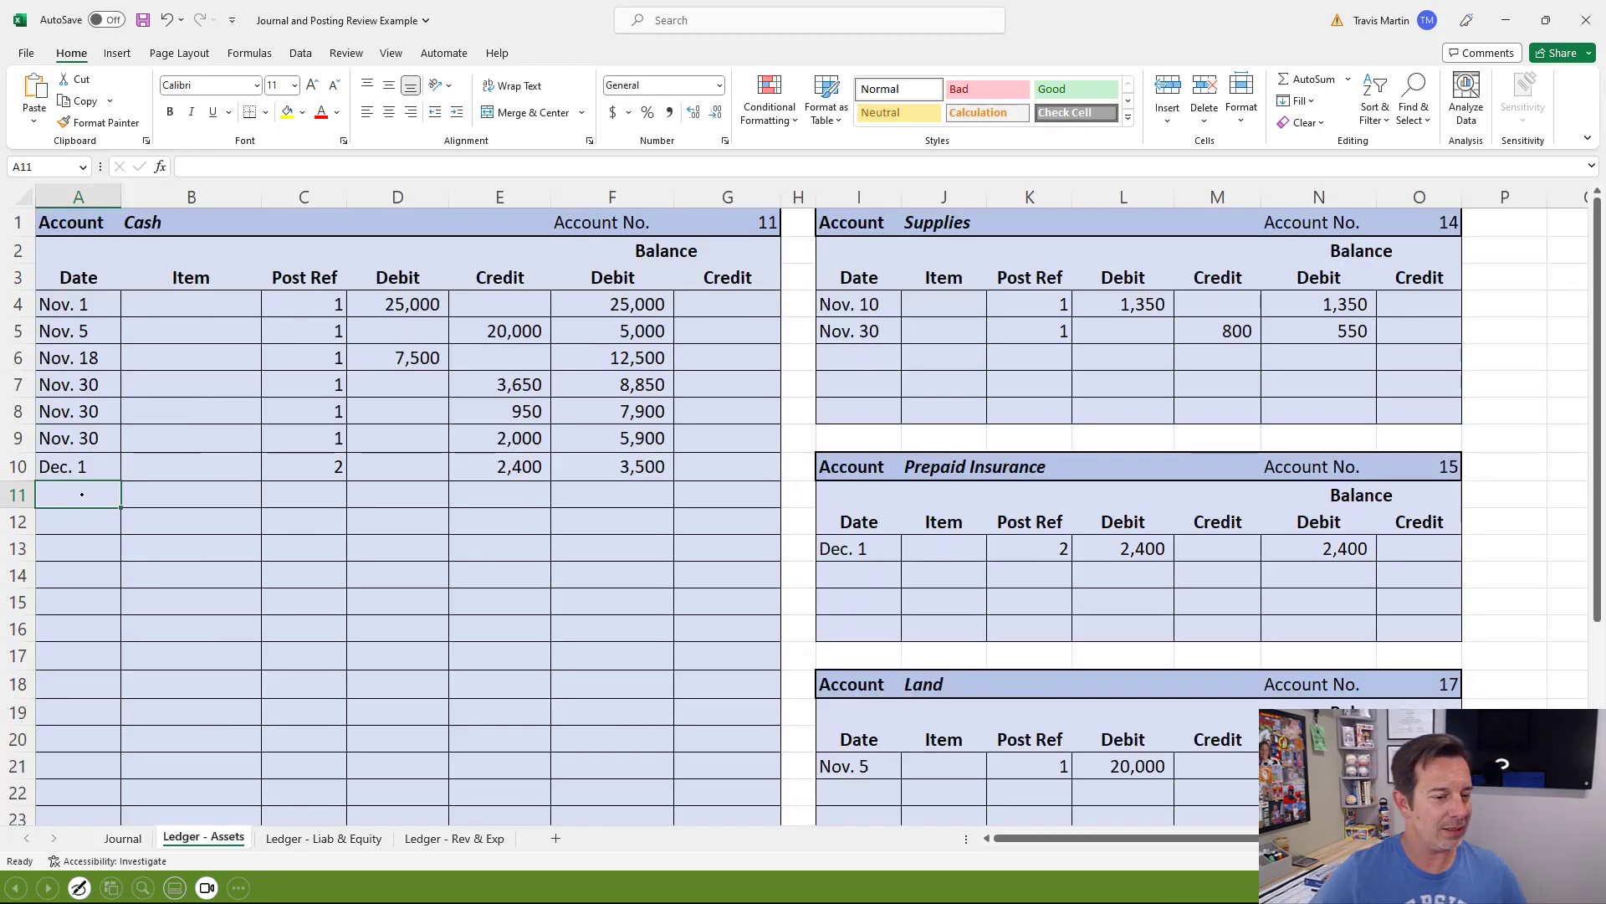
{"action": "type", "text": "Ce"}
{"action": "key", "text": "BackSpace"}
{"action": "key", "text": "BackSpace"}
{"action": "type", "text": "Dec. 1"}
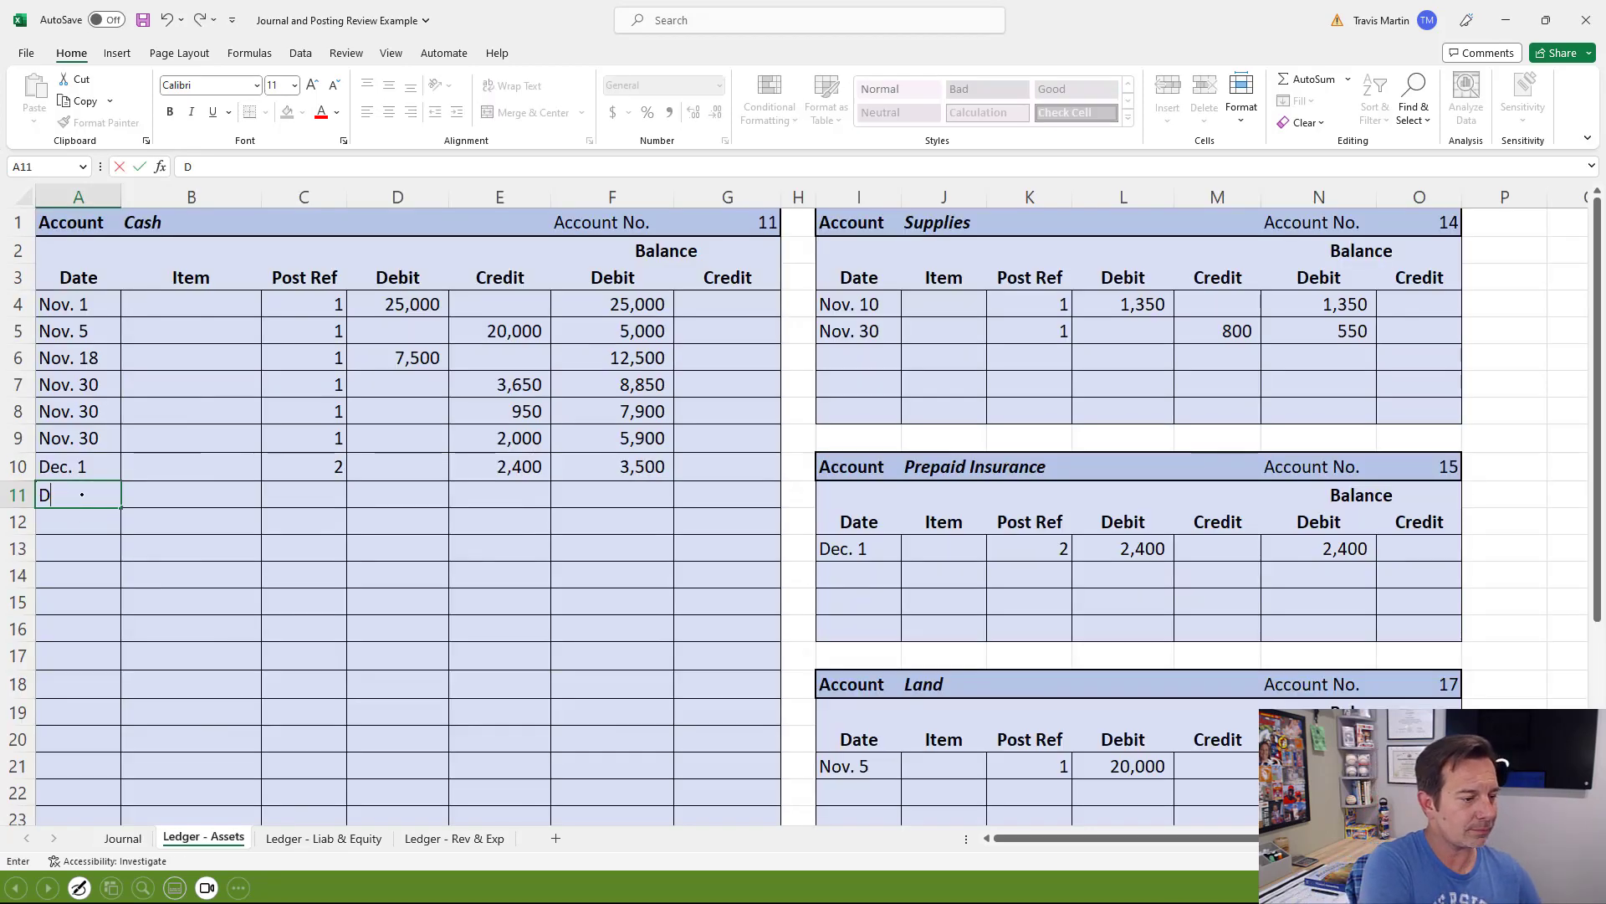
{"action": "key", "text": "Tab"}
{"action": "key", "text": "Tab"}
{"action": "type", "text": "2"}
{"action": "key", "text": "Tab"}
{"action": "key", "text": "Tab"}
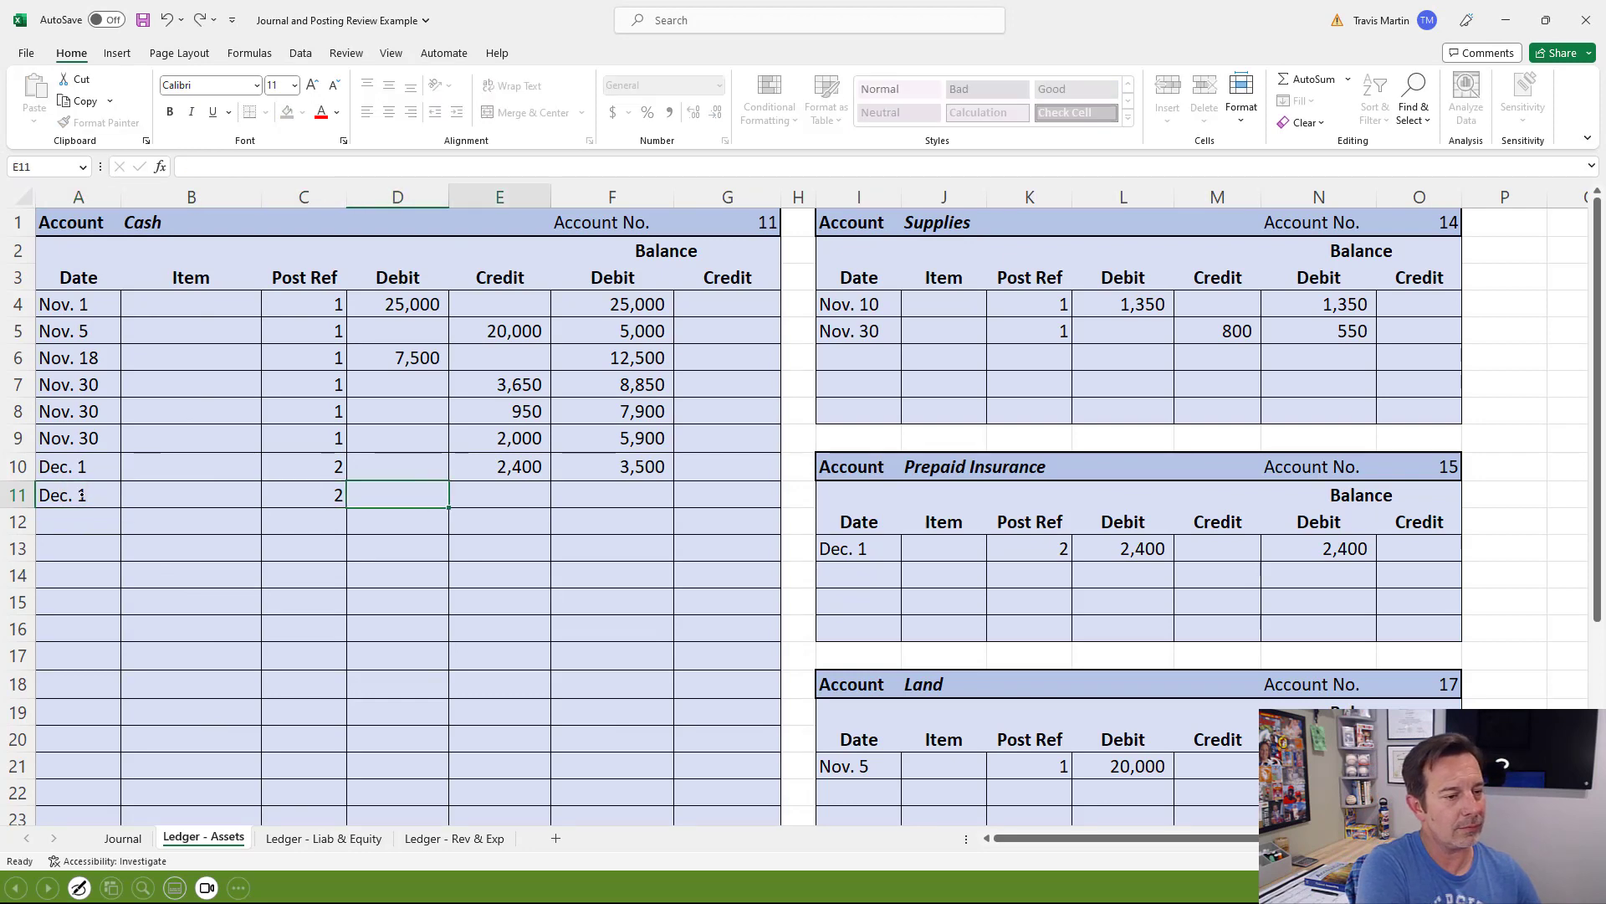
{"action": "type", "text": "800"}
{"action": "key", "text": "Tab"}
{"action": "key", "text": "Tab"}
- Set the Cash balance to =F10-E11, giving 2,700
{"action": "key", "text": "Left"}
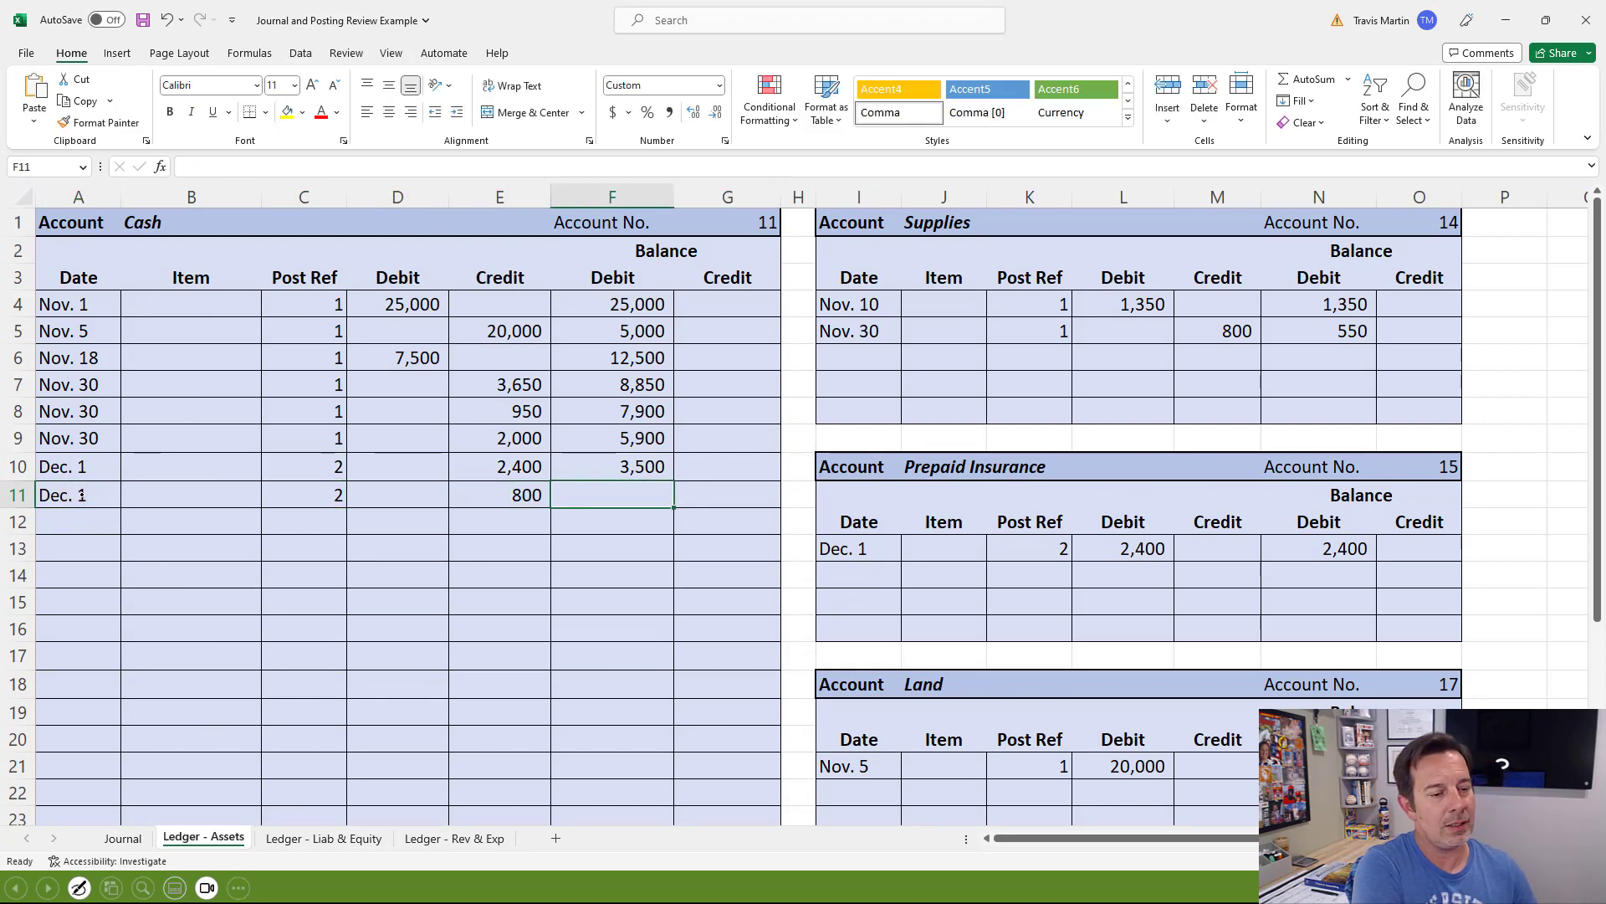
{"action": "type", "text": "="}
{"action": "key", "text": "Up"}
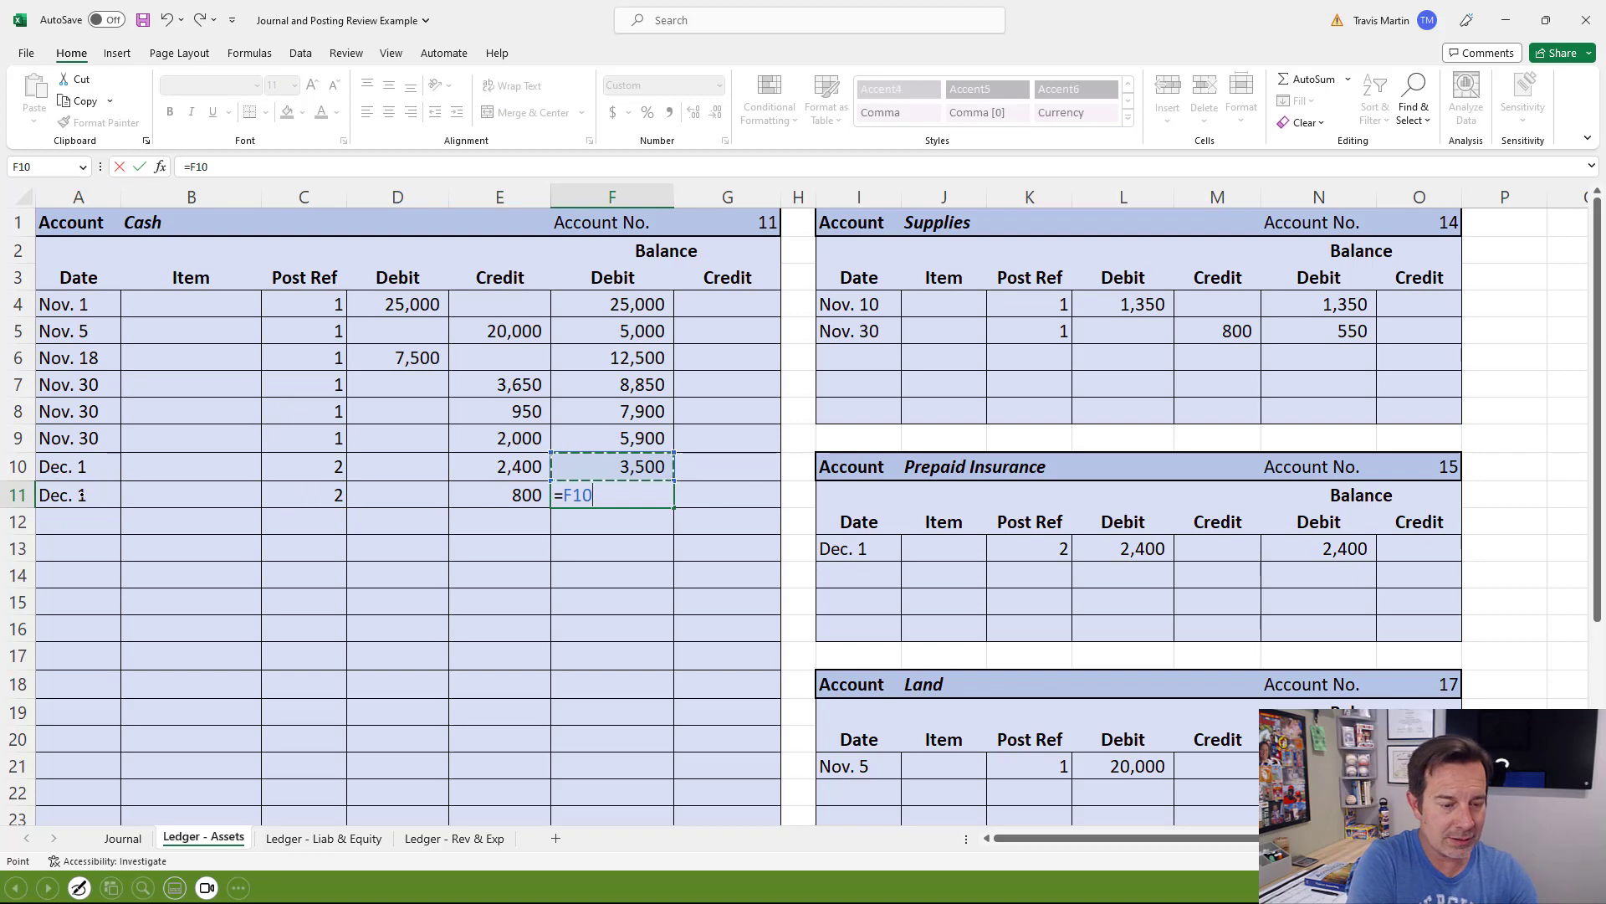
{"action": "type", "text": "-"}
{"action": "key", "text": "Left"}
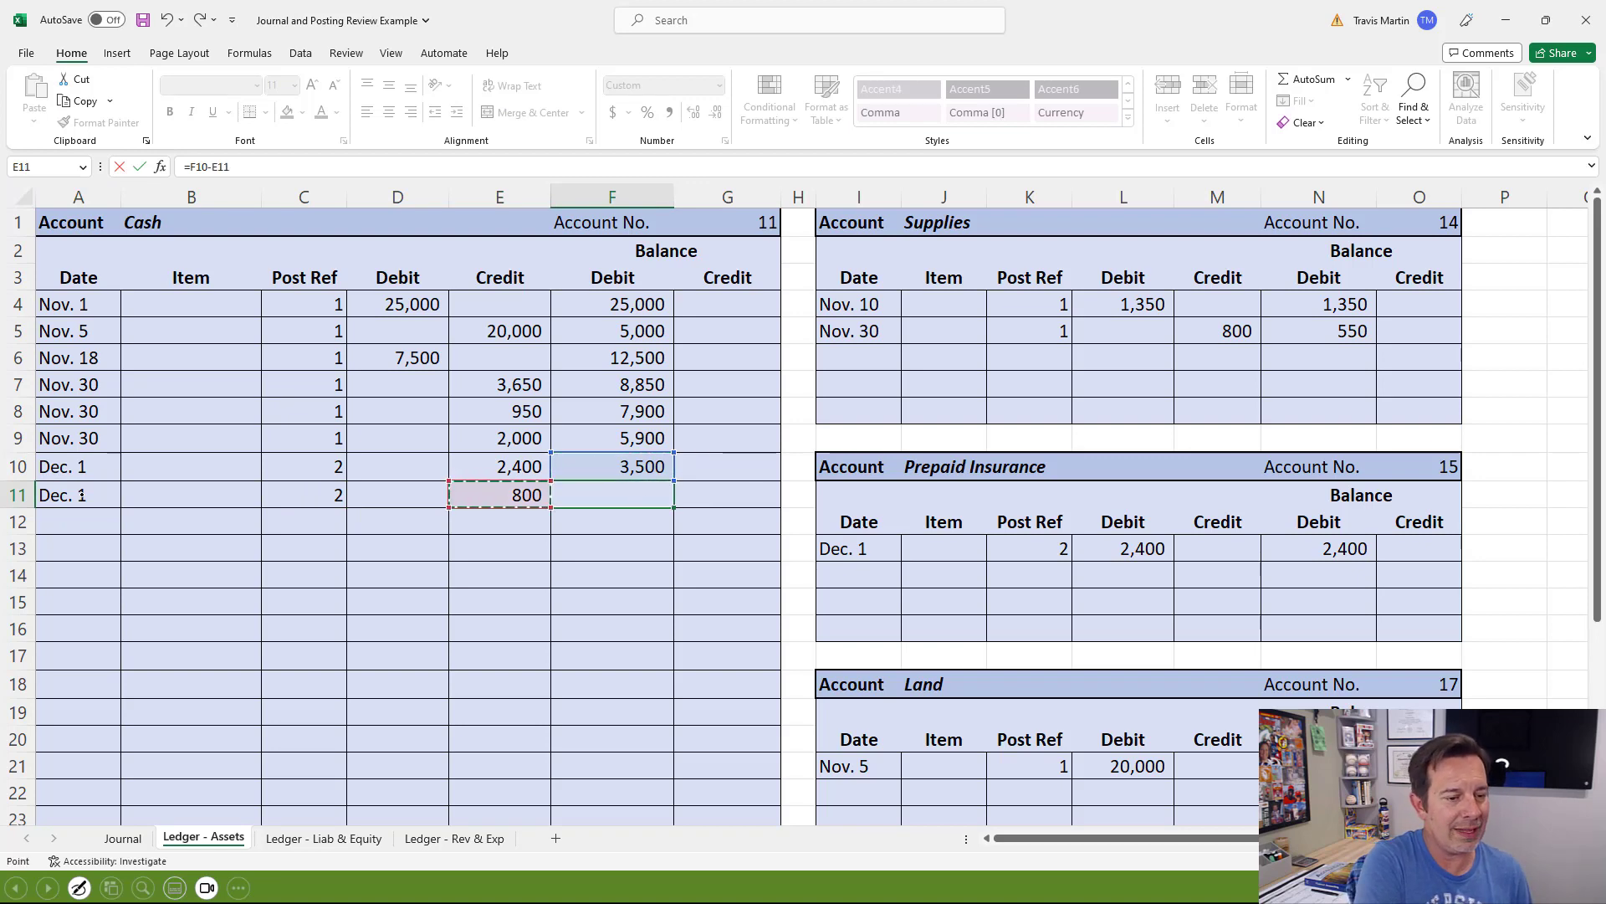
{"action": "key", "text": "Return"}
{"action": "type", "text": "\\"}
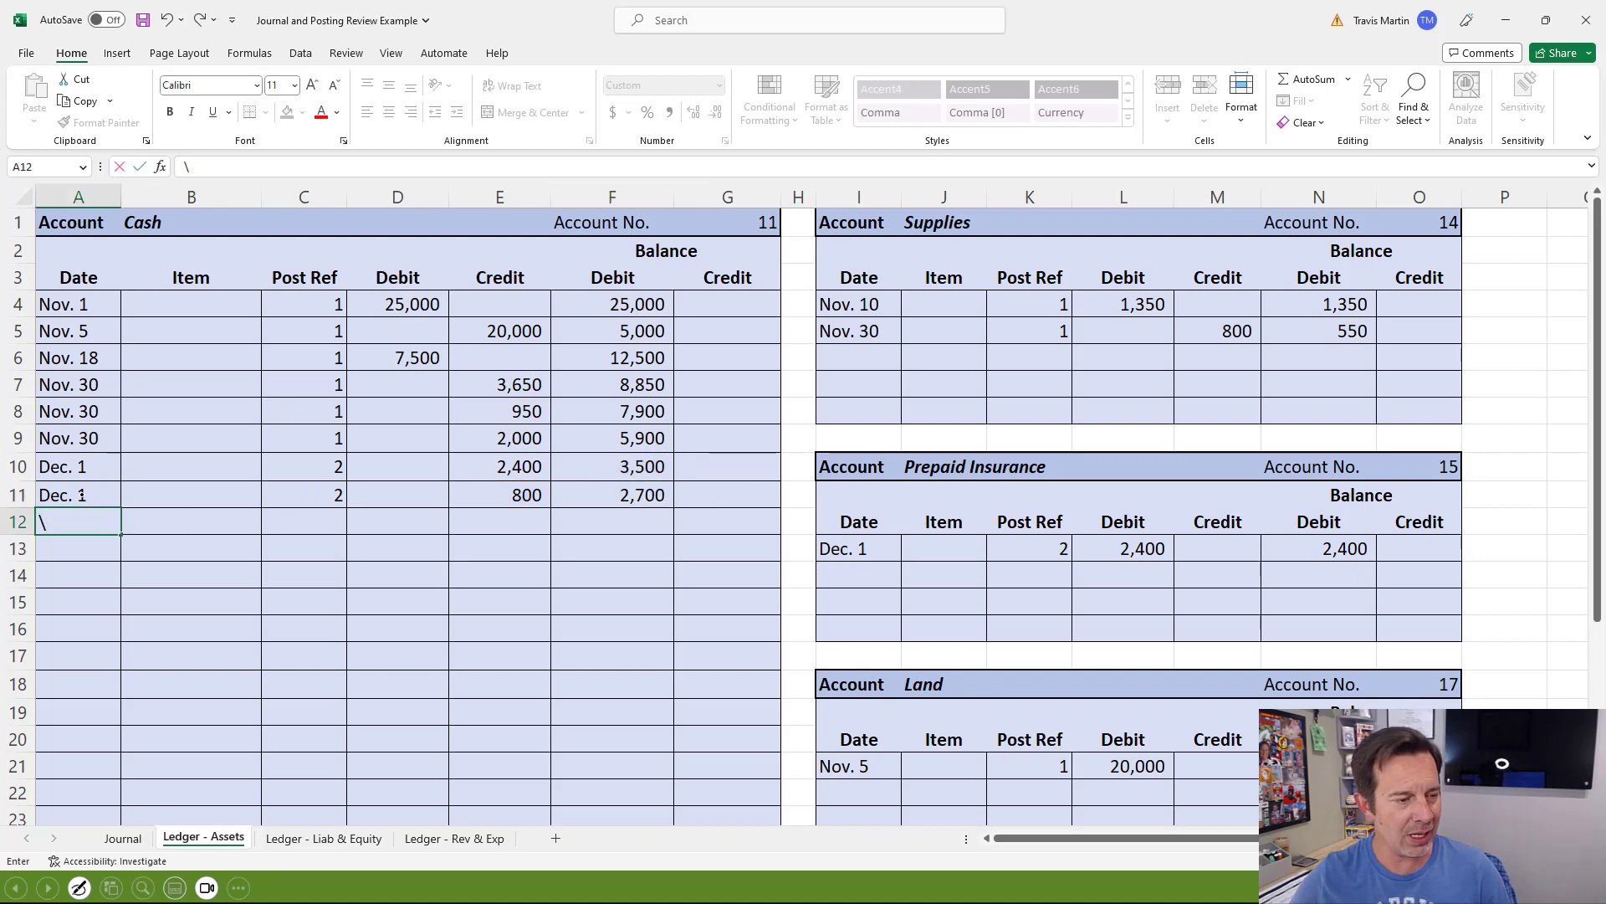
{"action": "key", "text": "Escape"}
{"action": "left_click", "coordinate": [196, 506]}
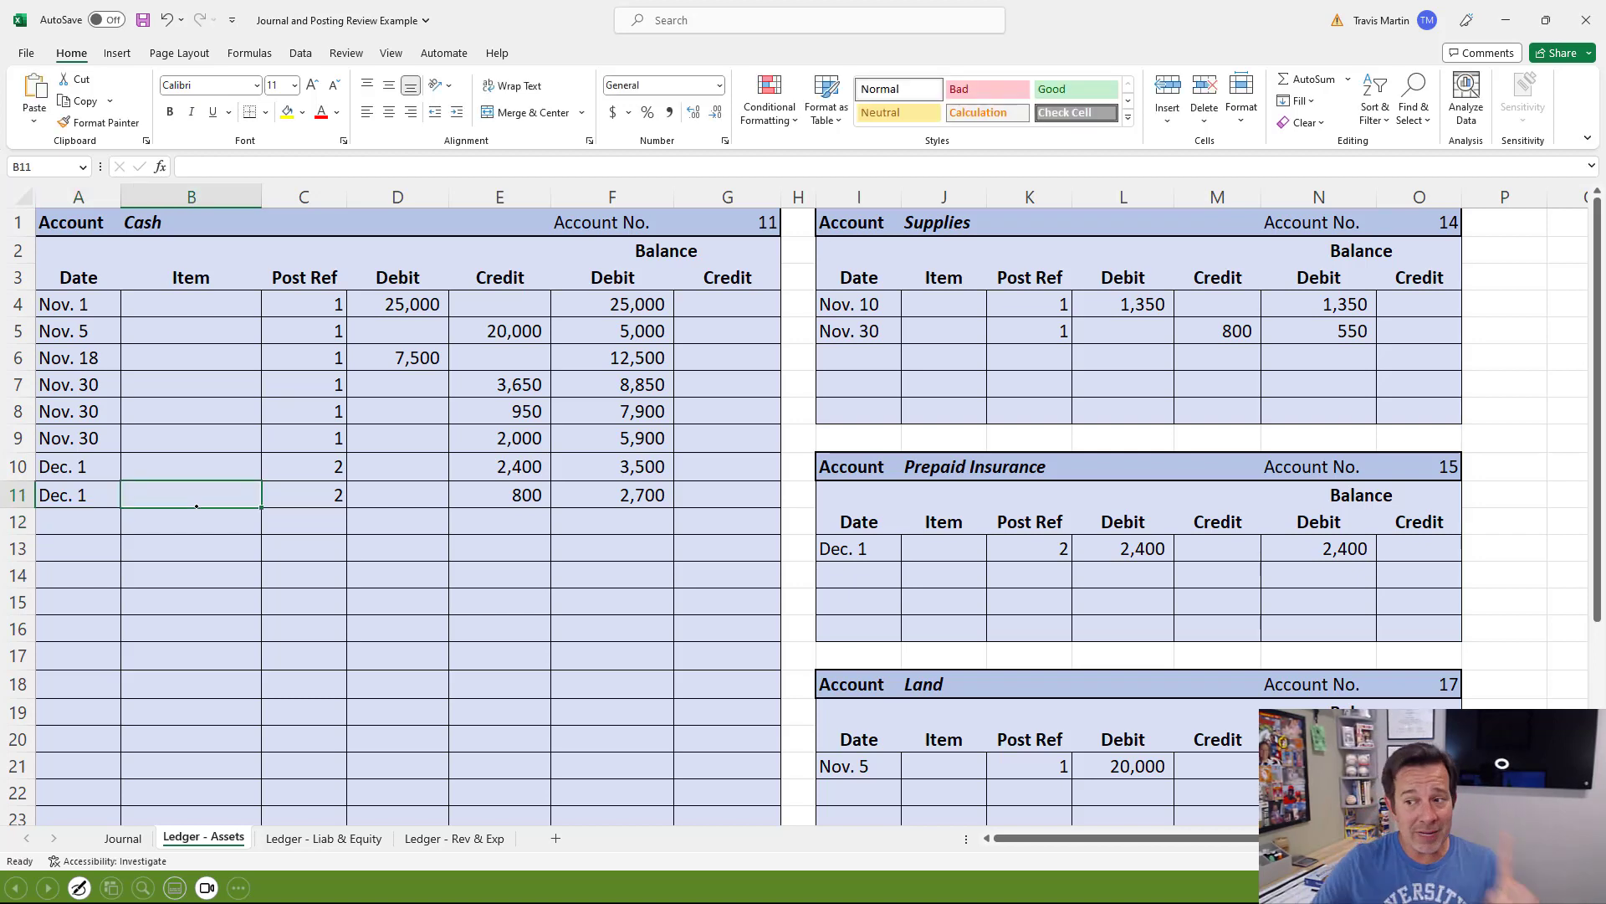
{"action": "left_click", "coordinate": [123, 837]}
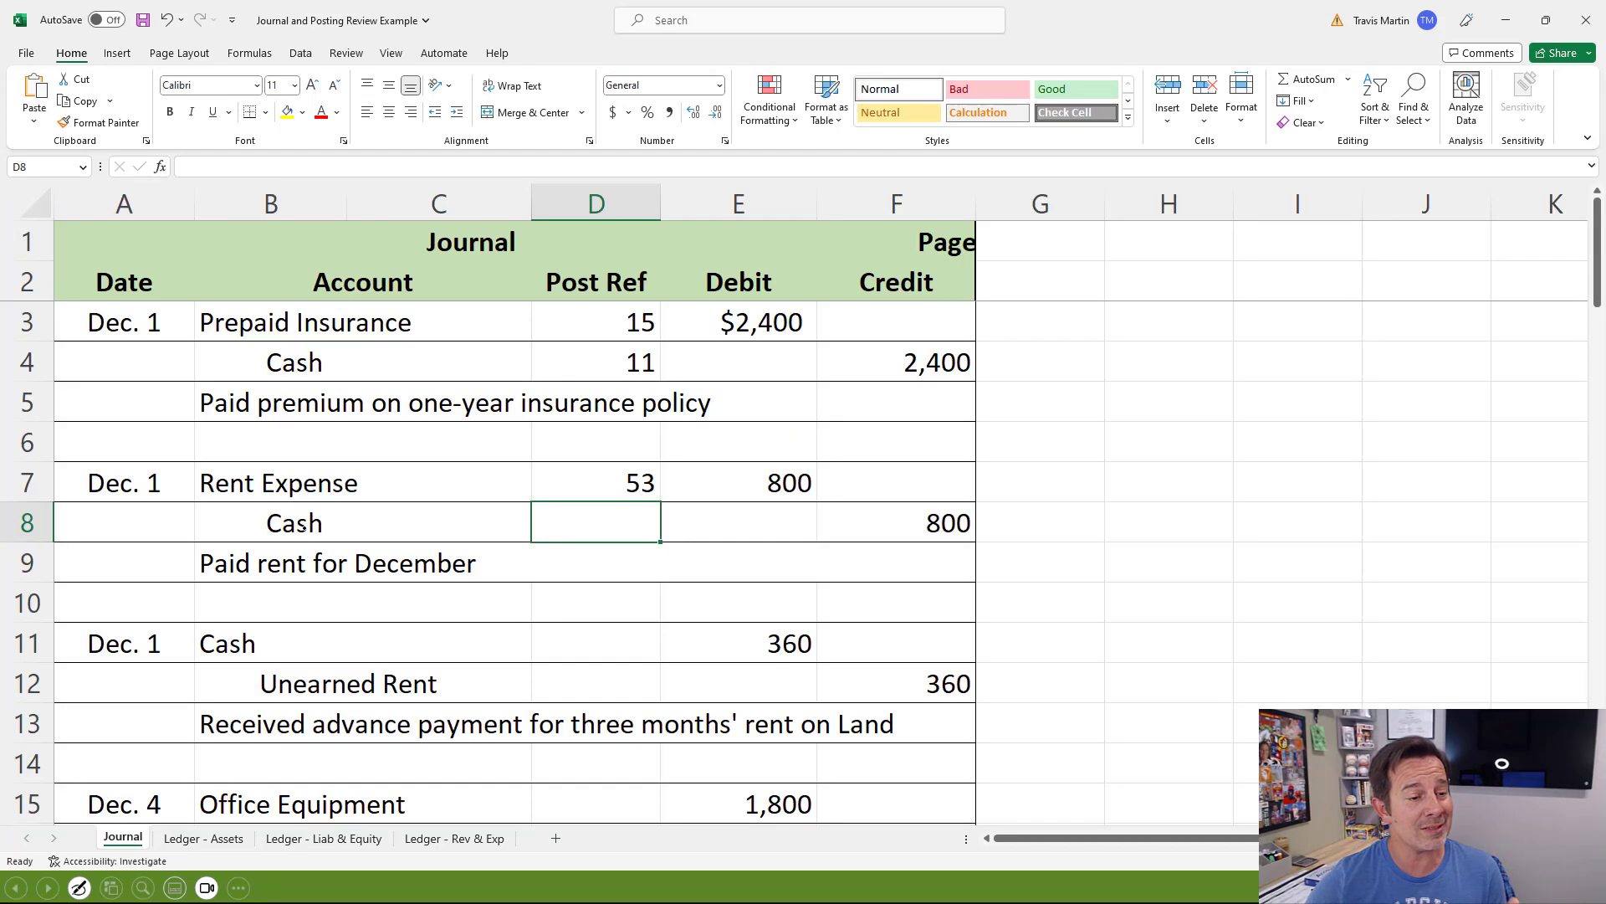
- Record Post Ref 11 for the Cash credit in the Dec. 1 rent payment entry
{"action": "type", "text": "11"}
{"action": "left_click", "coordinate": [686, 524]}
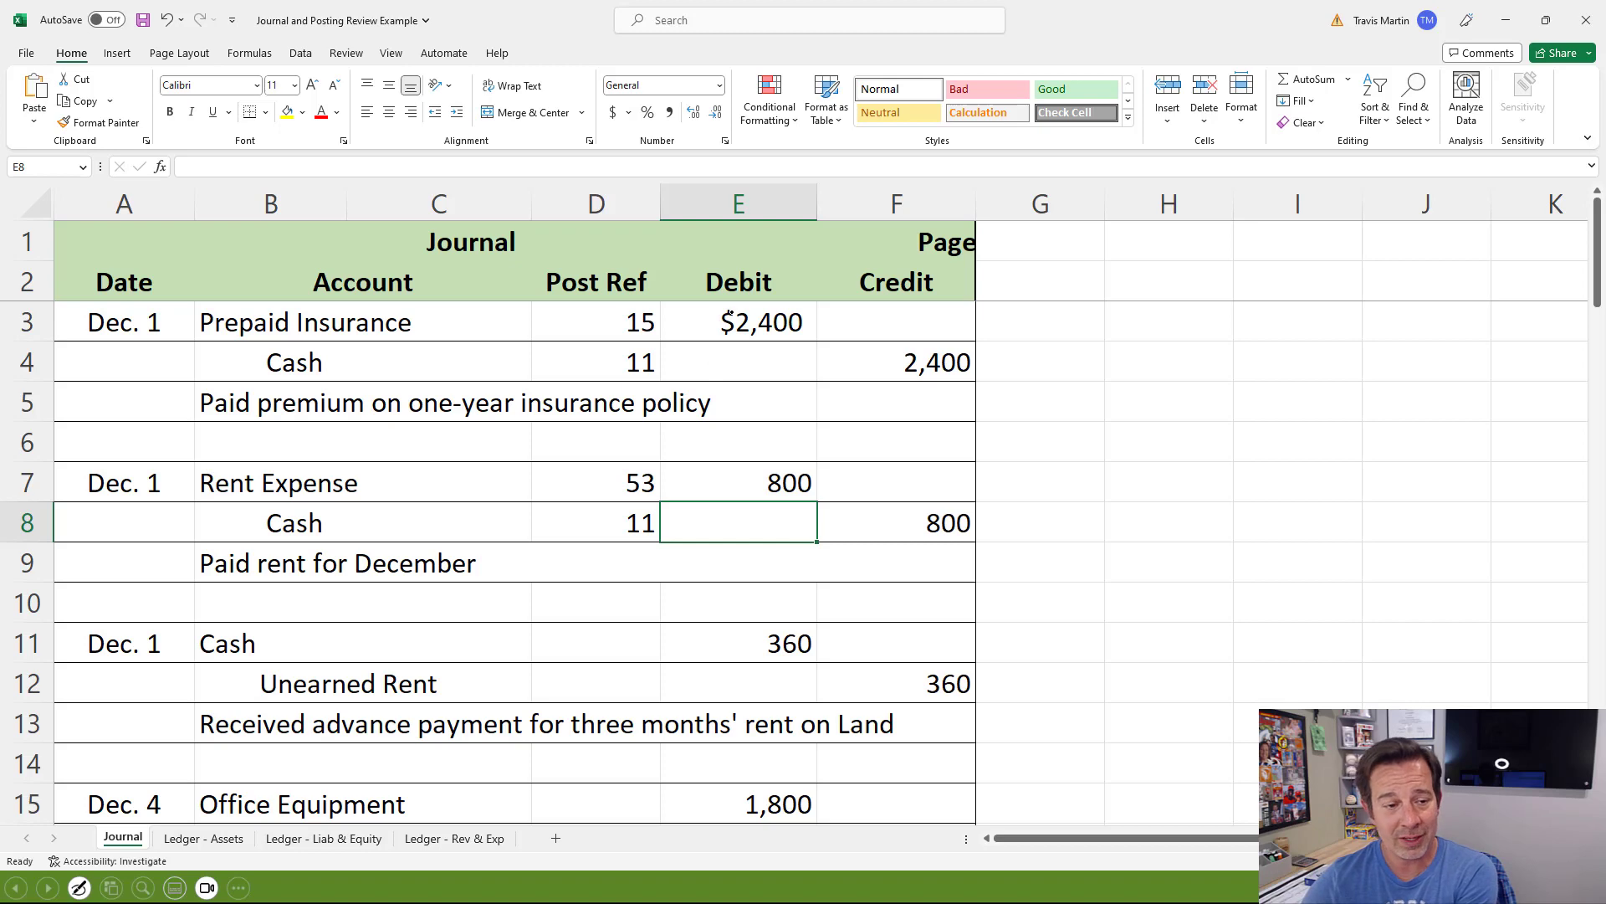
{"action": "left_click", "coordinate": [731, 313]}
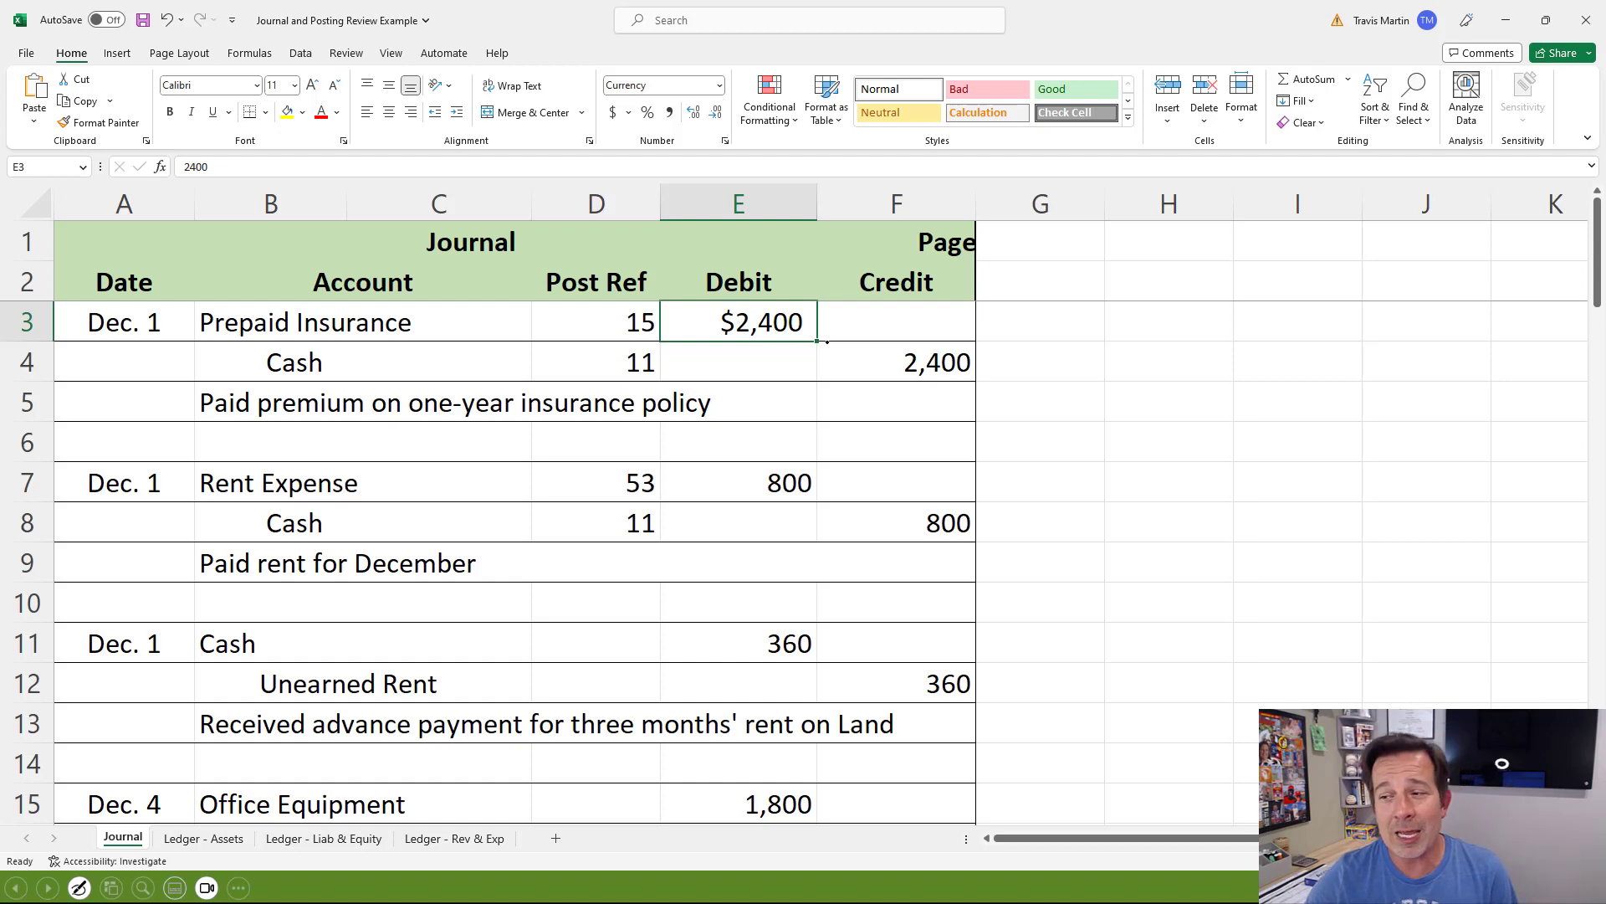
{"action": "left_click", "coordinate": [627, 367]}
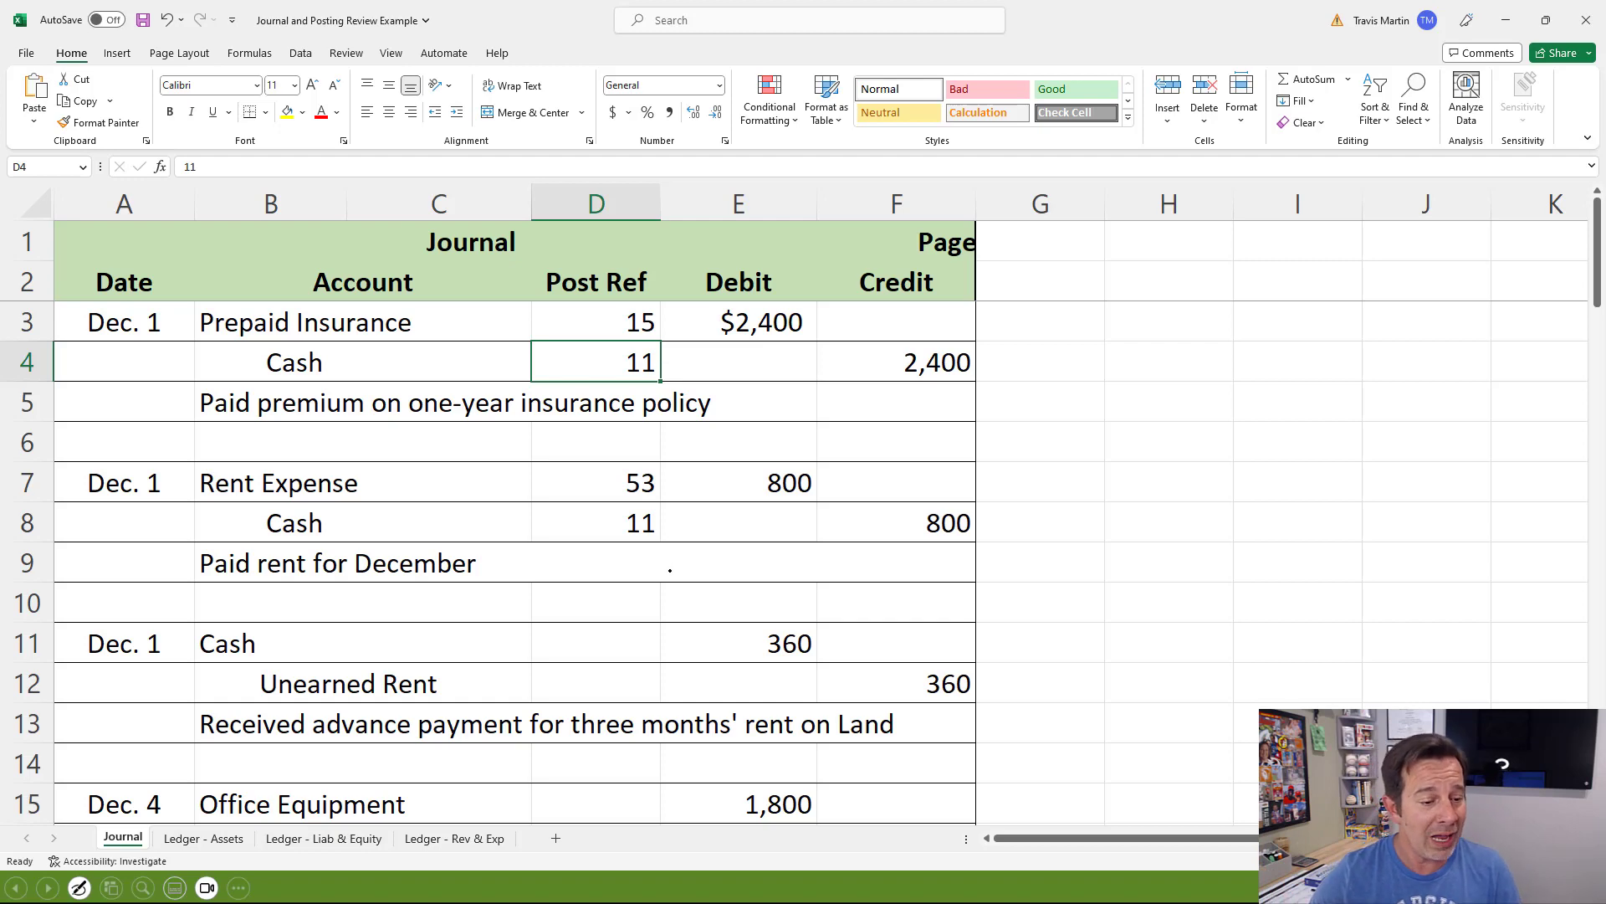
- Enter Post Ref 11 for the Cash debit in the unearned rent entry
{"action": "left_click", "coordinate": [628, 642]}
{"action": "type", "text": "11"}
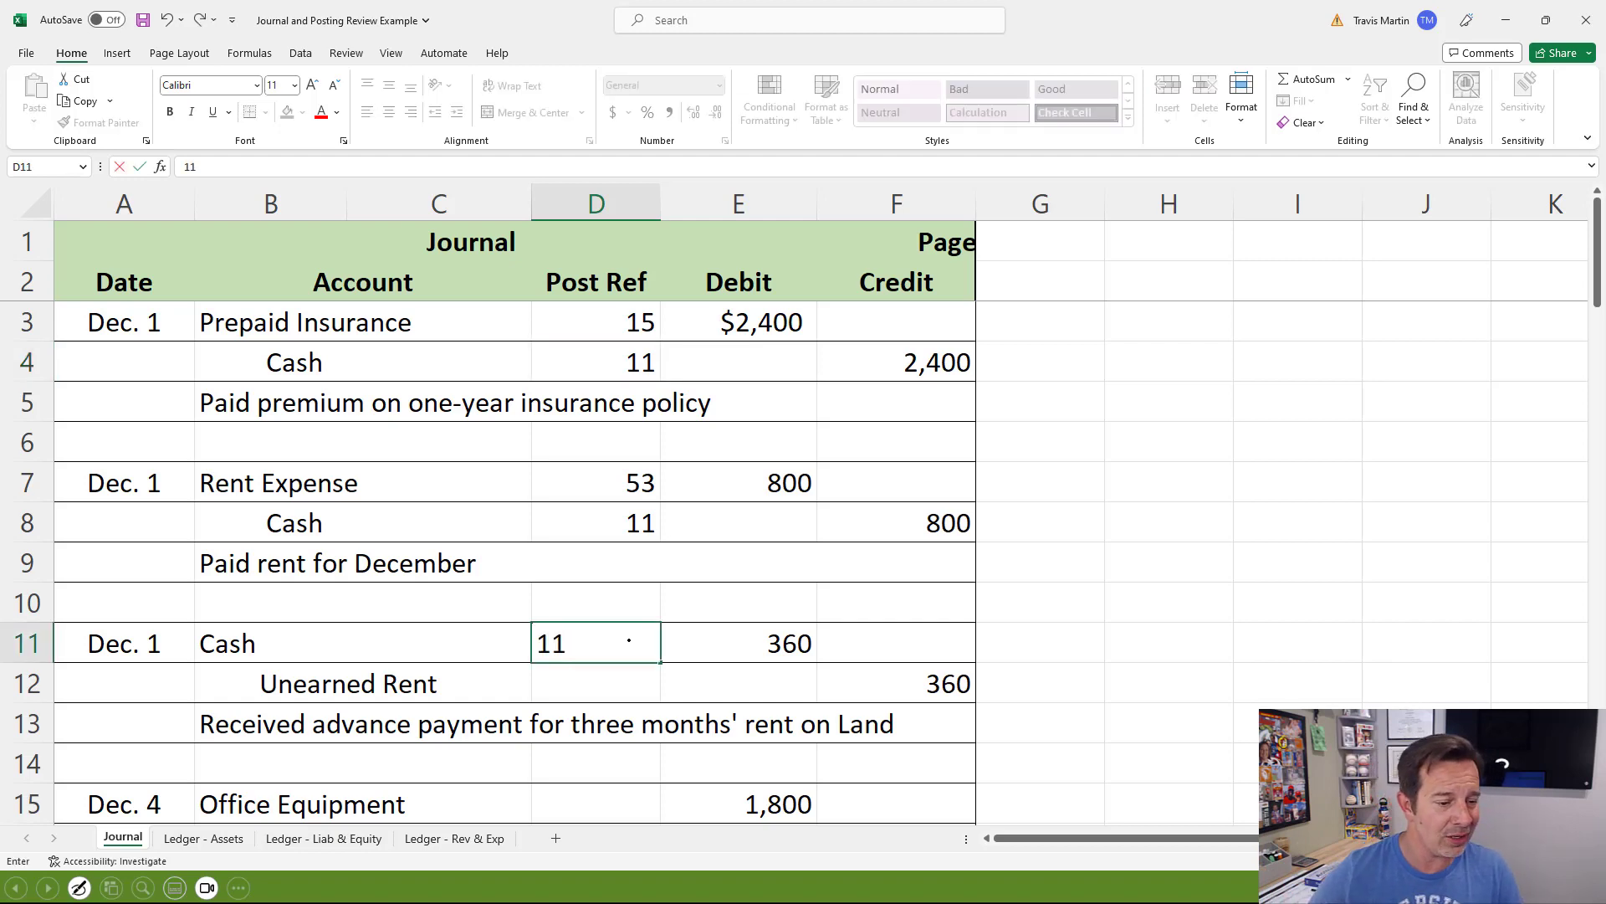
{"action": "key", "text": "Return"}
{"action": "key", "text": "Return"}
{"action": "key", "text": "Return"}
{"action": "key", "text": "Return"}
{"action": "scroll", "coordinate": [584, 711], "scroll_direction": "down", "scroll_amount": 1}
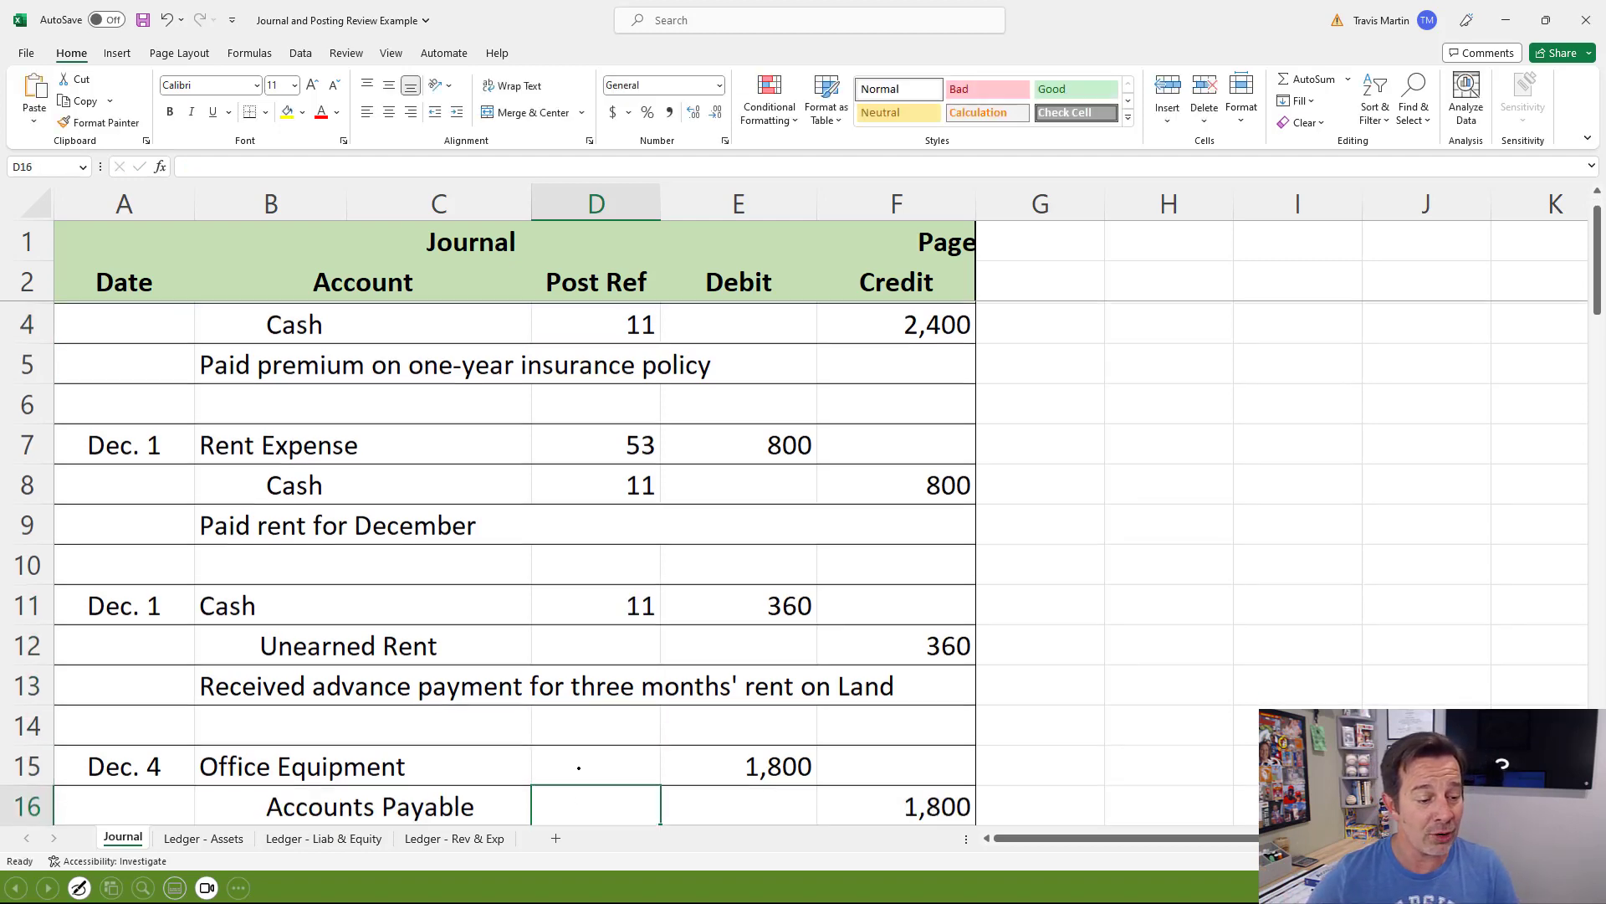
{"action": "key", "text": "Return"}
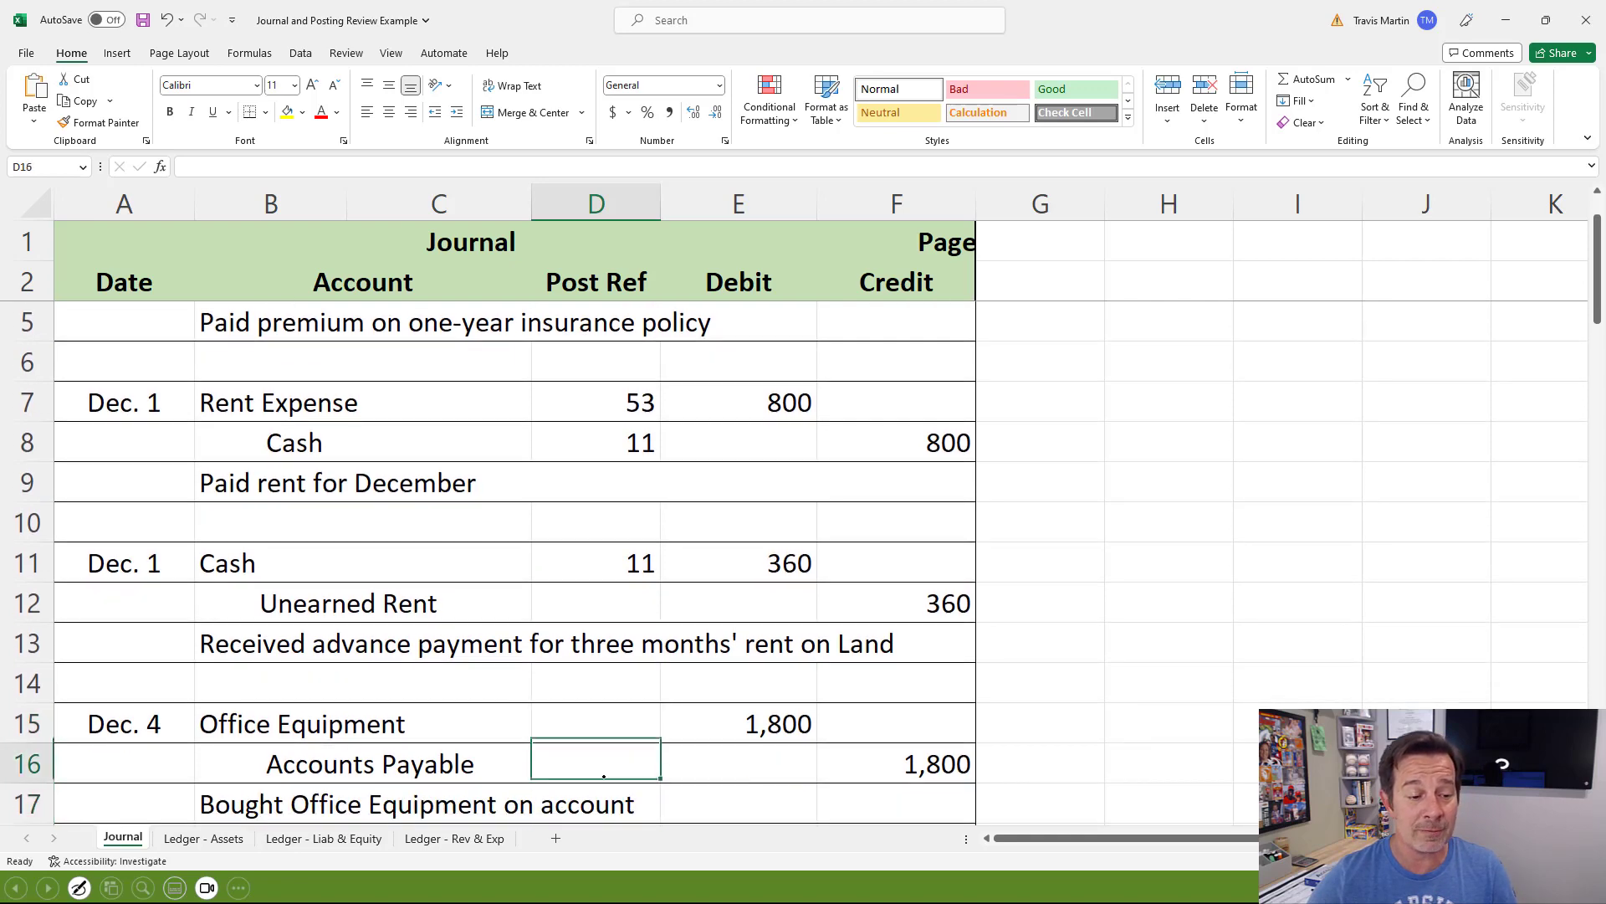
- Clear the premature Post Ref from the unearned rent entry's Cash debit line
{"action": "left_click", "coordinate": [614, 609]}
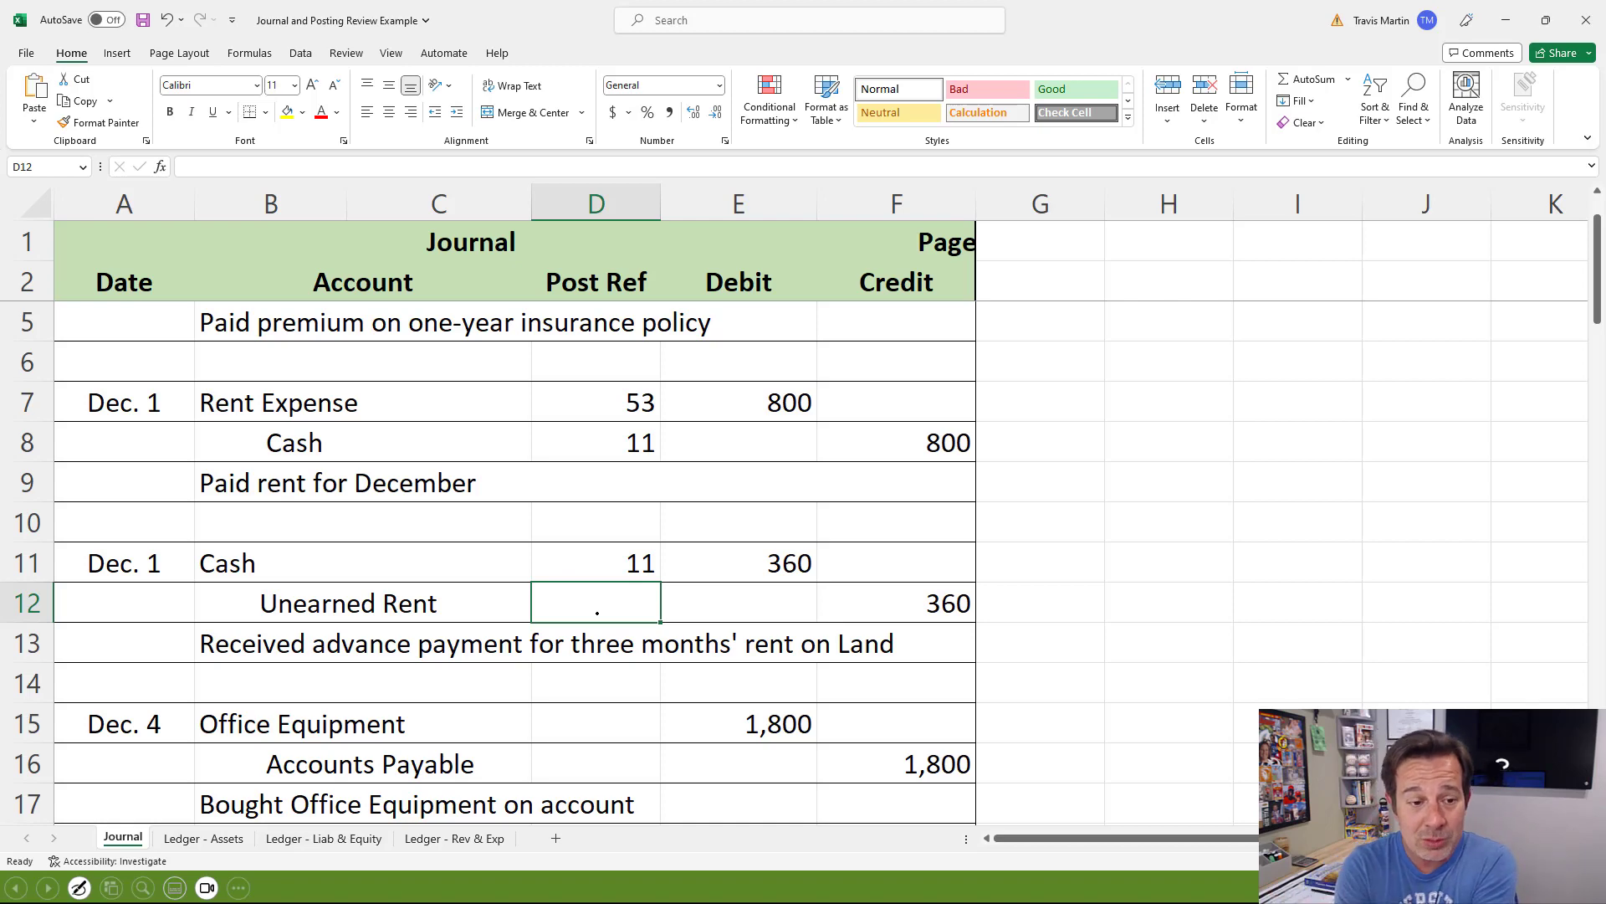
{"action": "scroll", "coordinate": [597, 613], "scroll_direction": "up", "scroll_amount": 1}
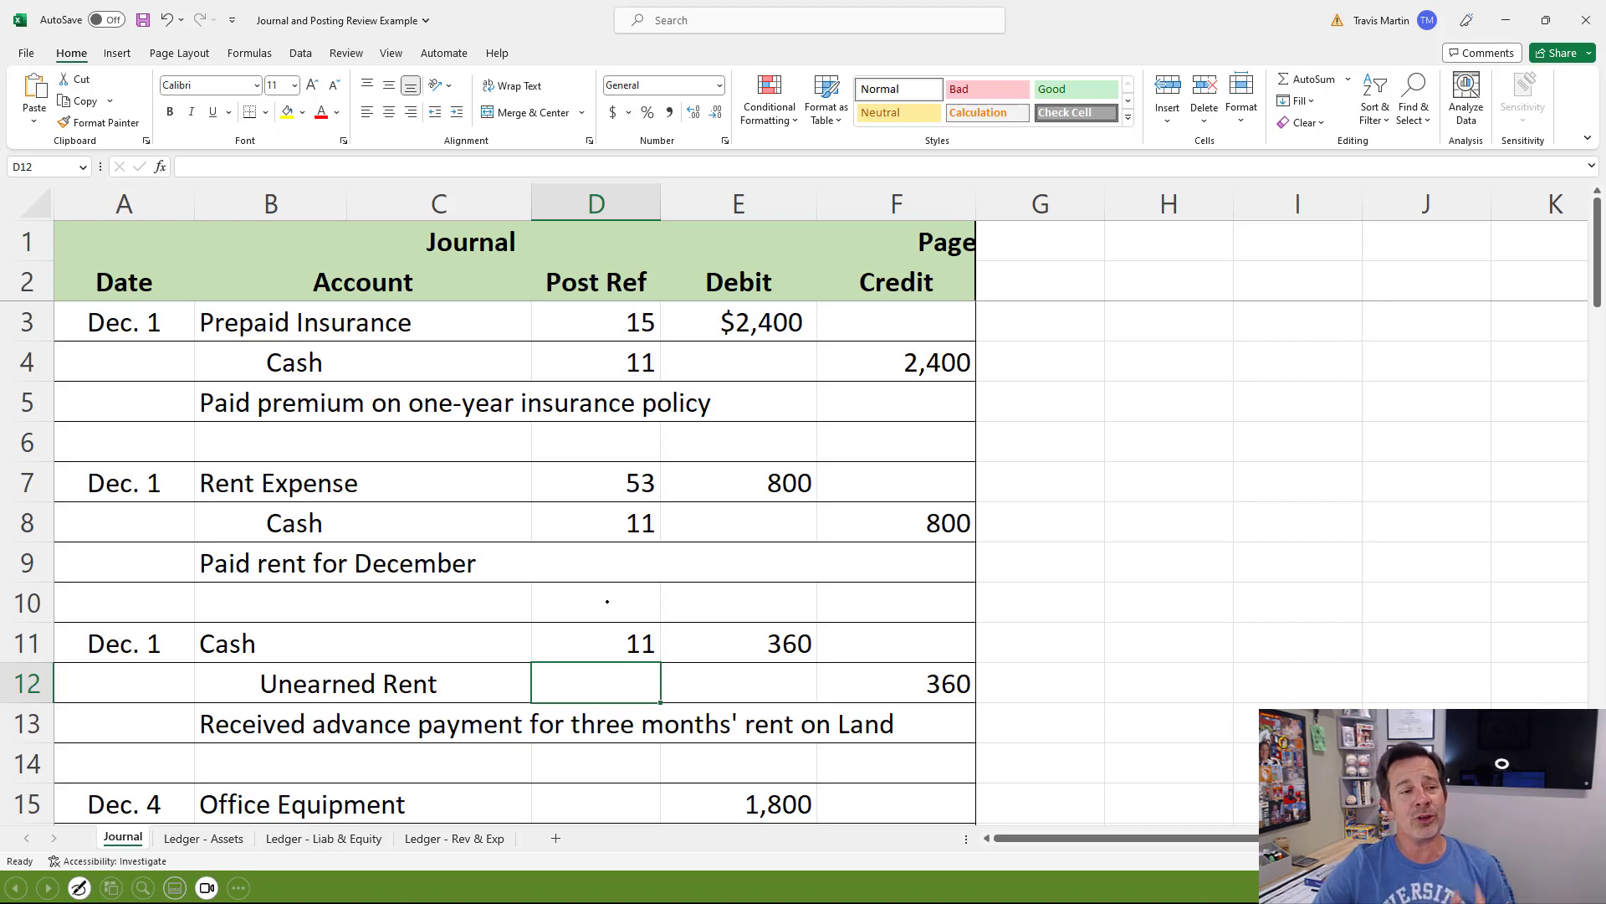
{"action": "left_click", "coordinate": [616, 609]}
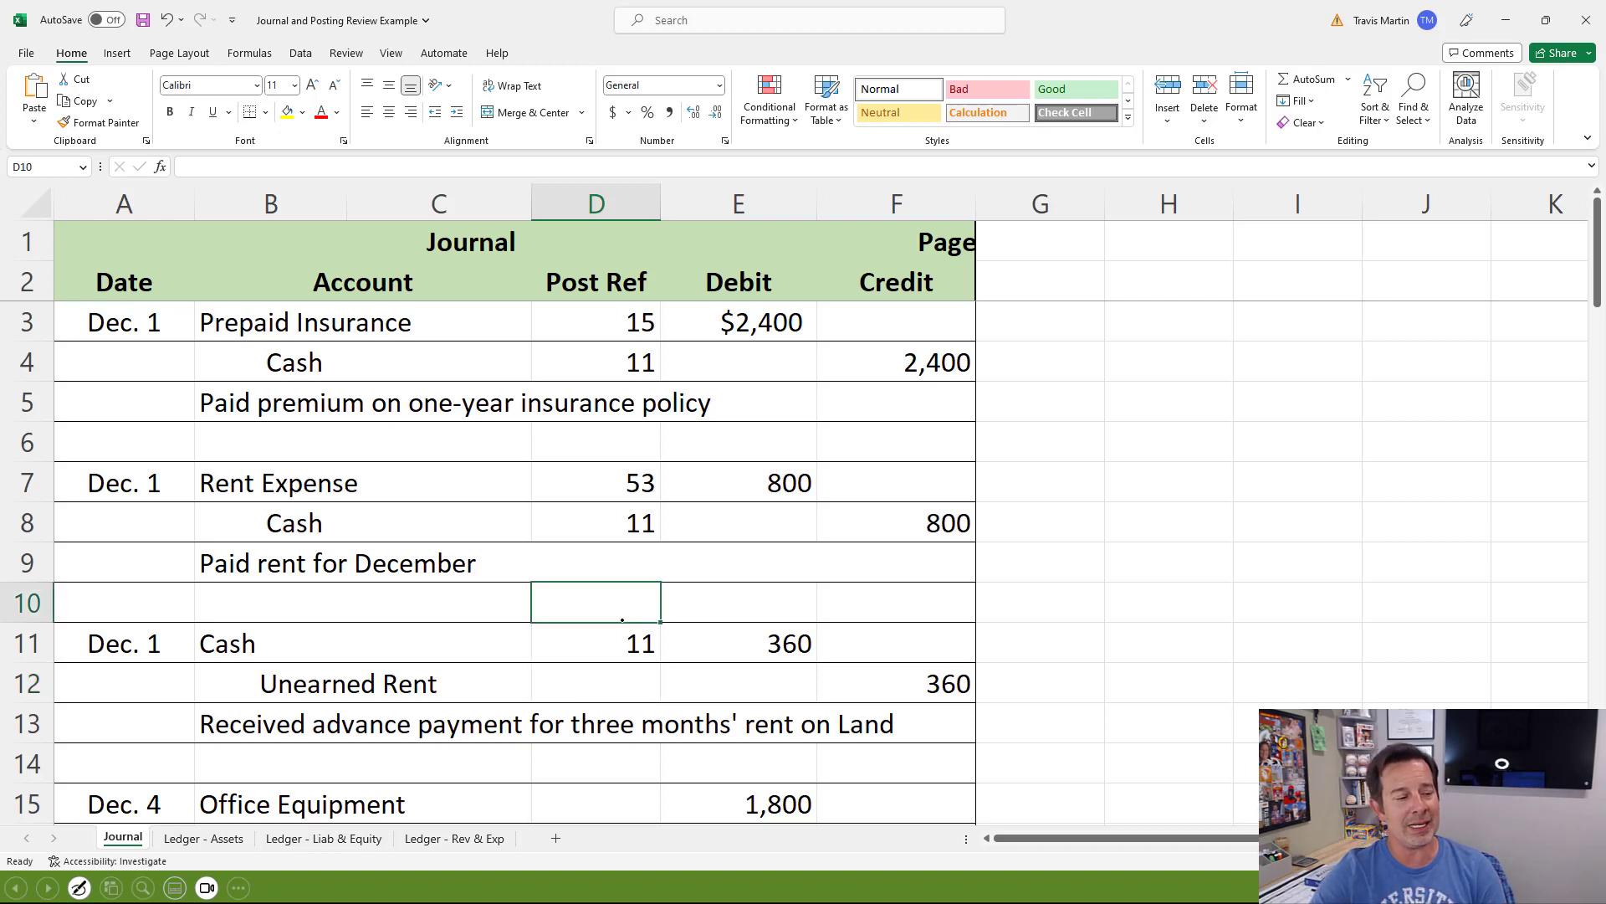
{"action": "left_click", "coordinate": [623, 641]}
{"action": "key", "text": "Delete"}
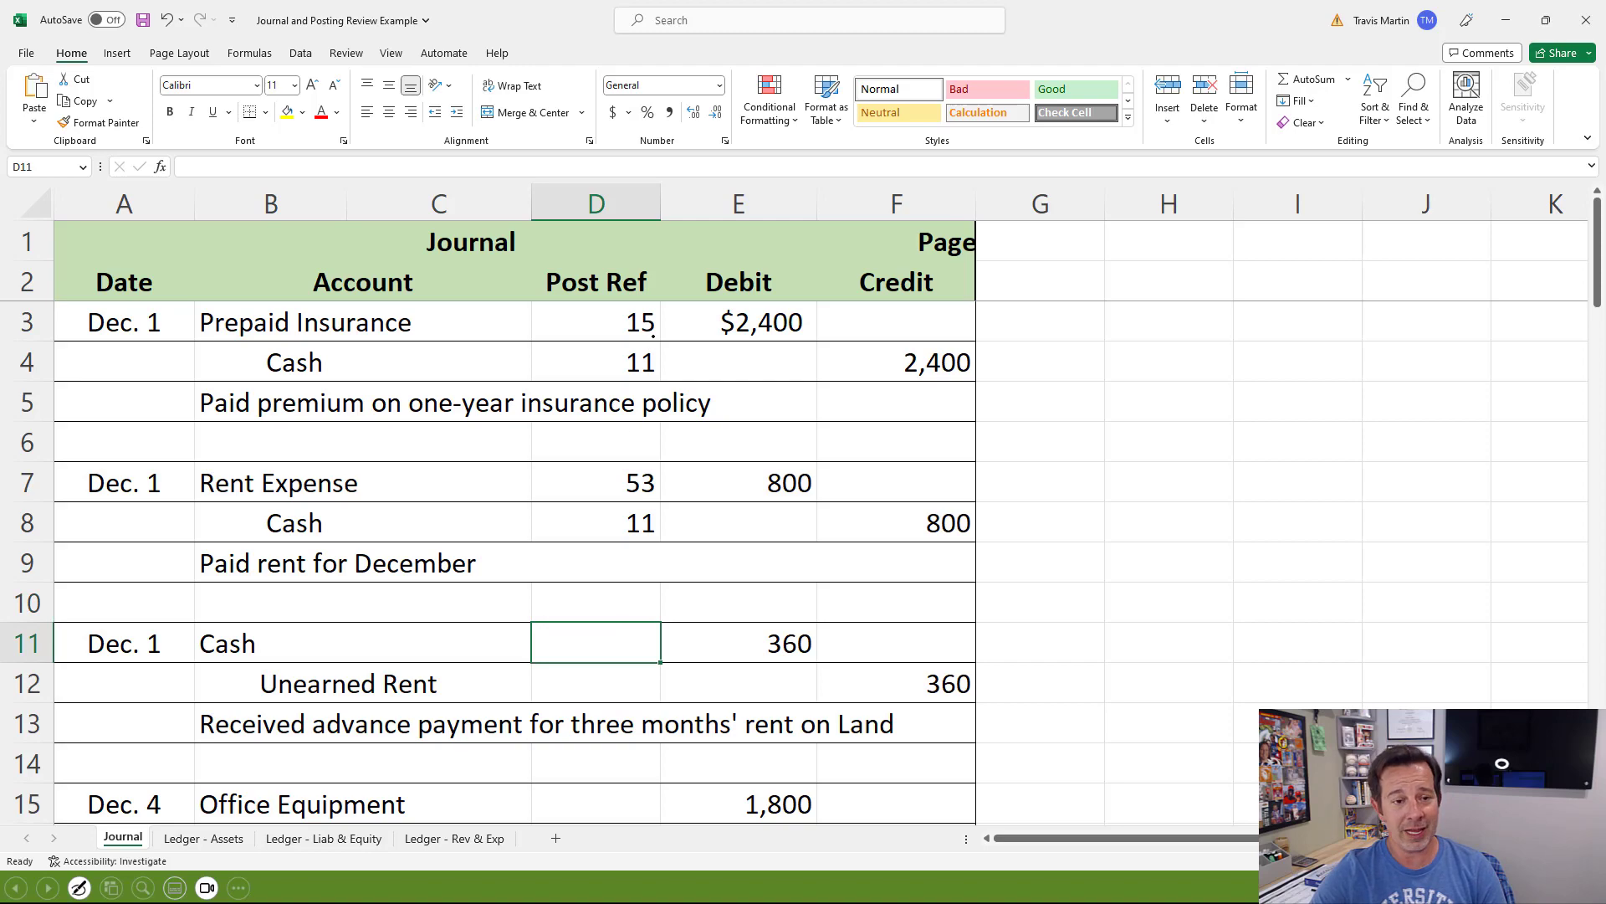
{"action": "key", "text": "Down"}
{"action": "key", "text": "Down"}
{"action": "key", "text": "Down"}
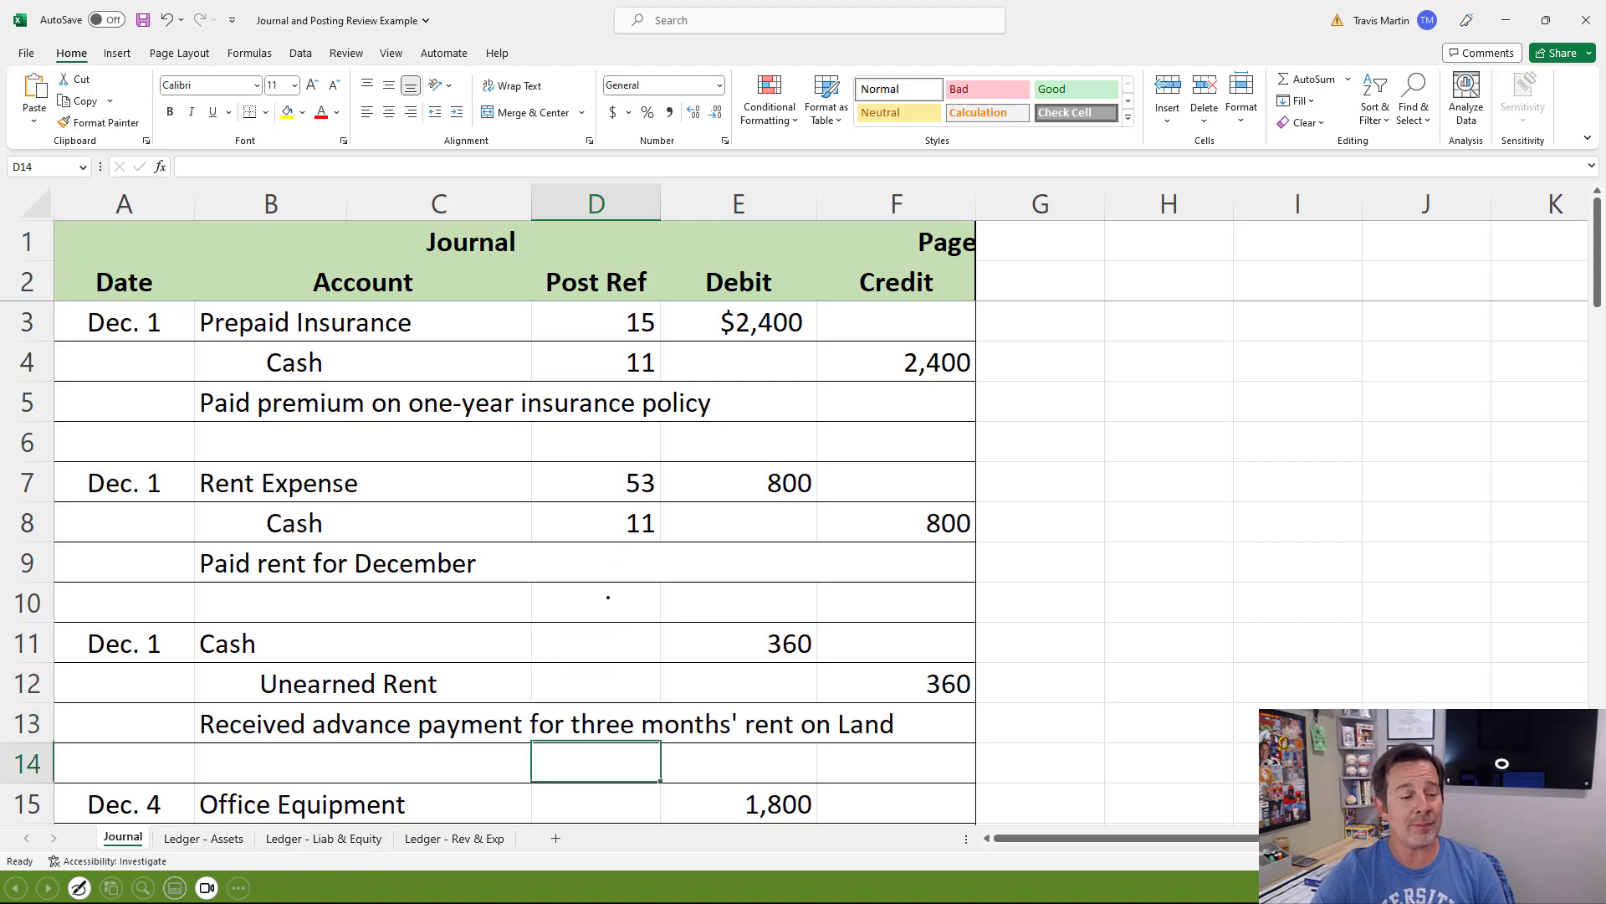
{"action": "scroll", "coordinate": [613, 556], "scroll_direction": "down", "scroll_amount": 10}
{"action": "scroll", "coordinate": [598, 604], "scroll_direction": "down", "scroll_amount": 8}
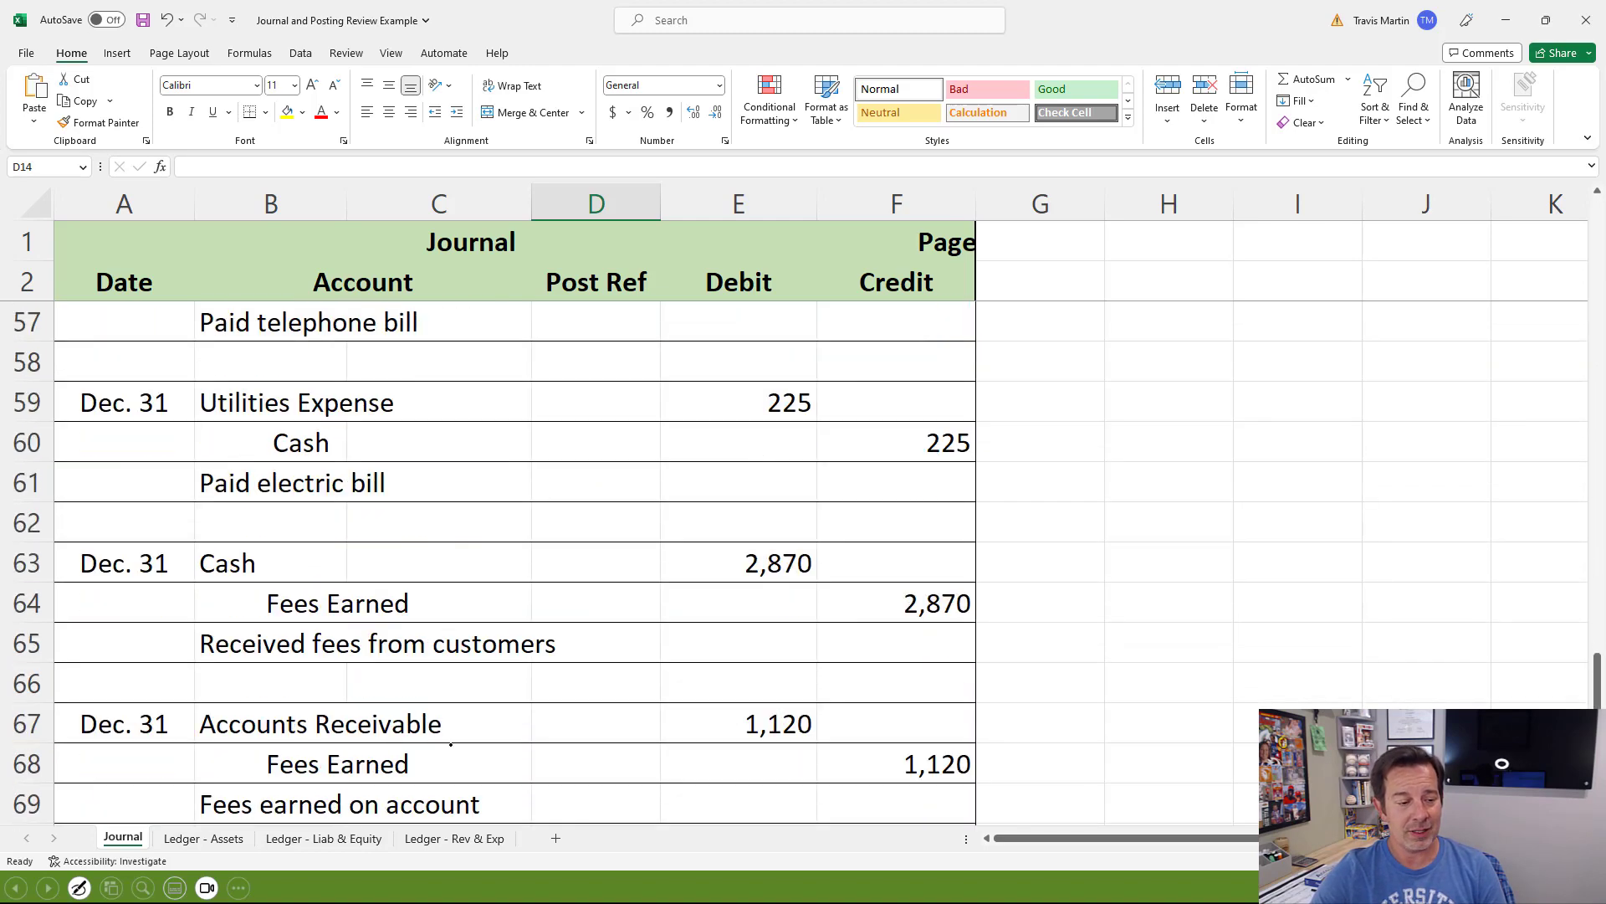
- Select the Cash ledger's next balance cell, then advance to the Next Time slide
{"action": "left_click", "coordinate": [203, 838]}
{"action": "left_click", "coordinate": [646, 527]}
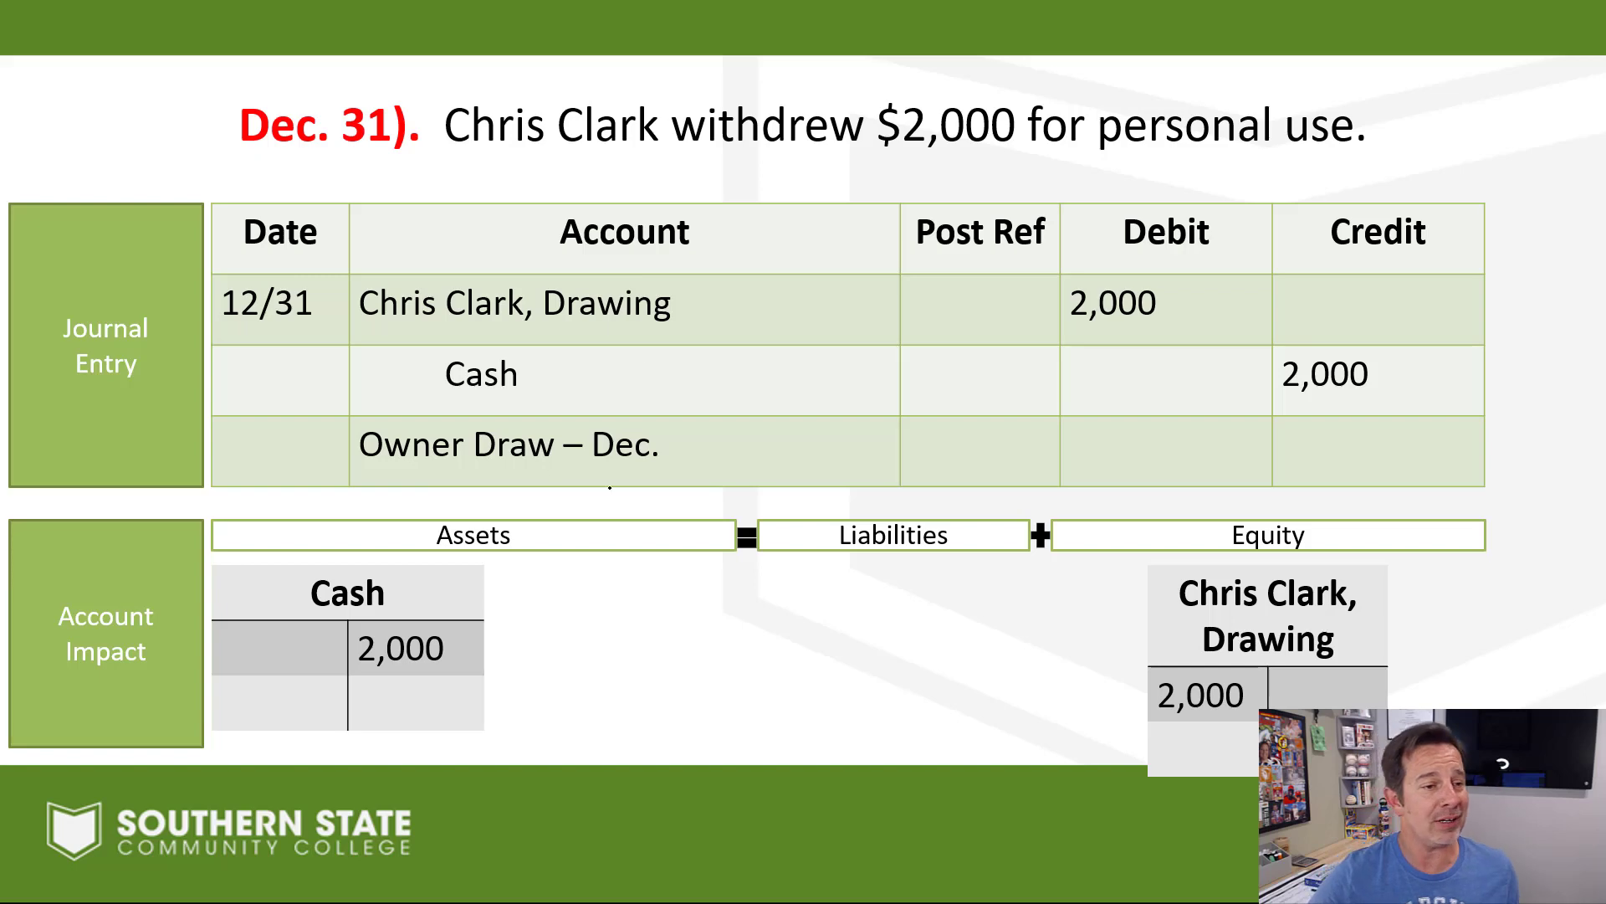
{"action": "key", "text": "Right"}
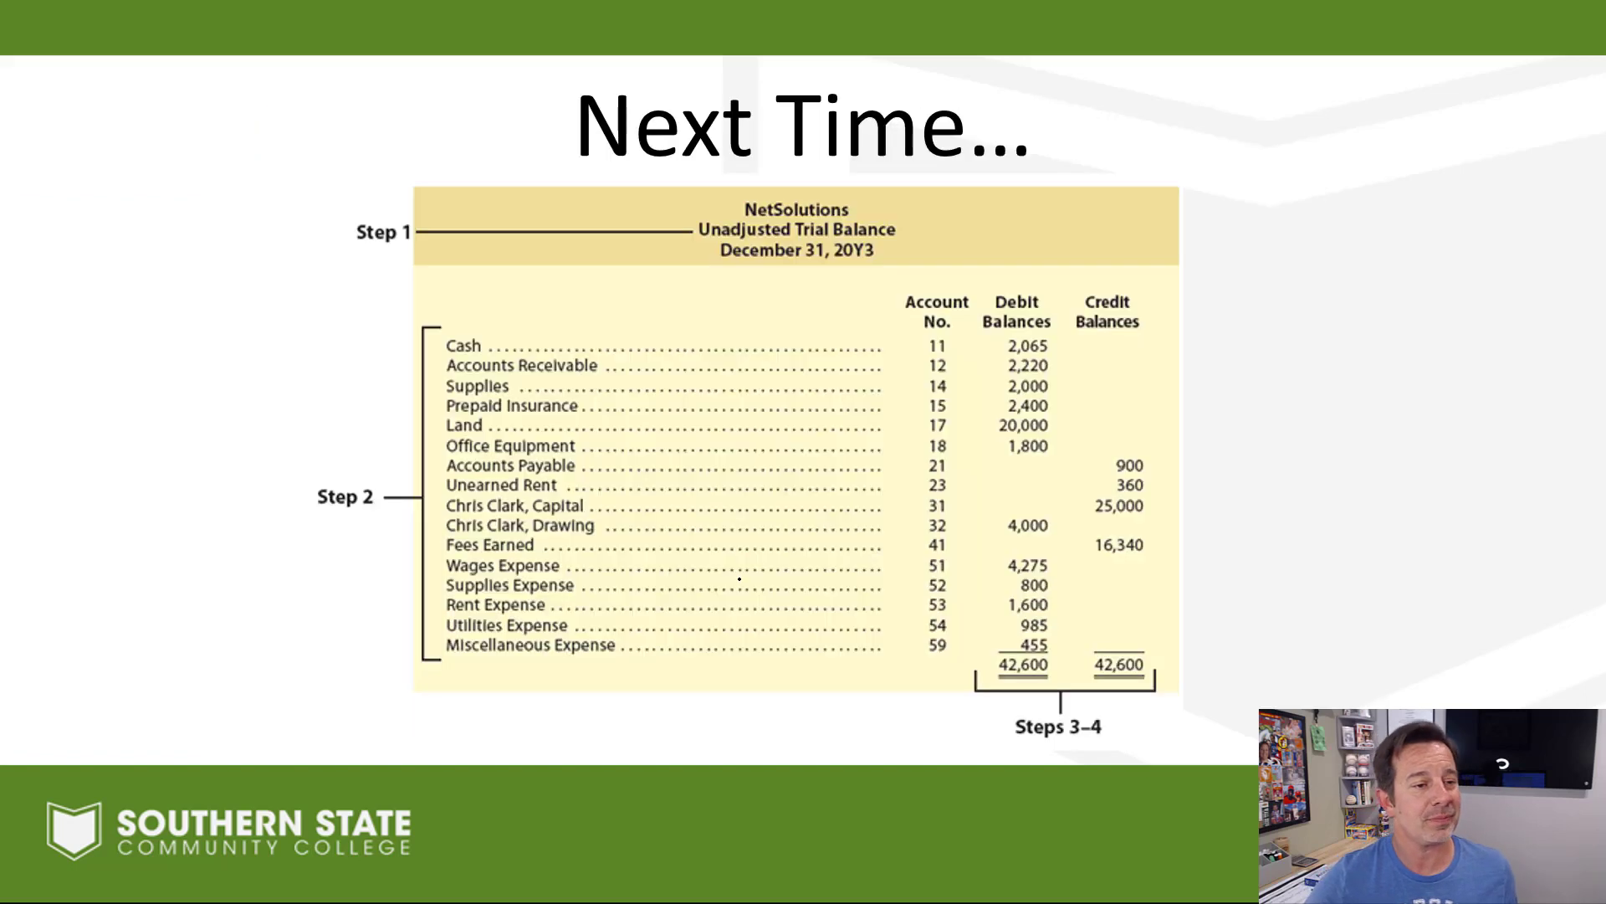